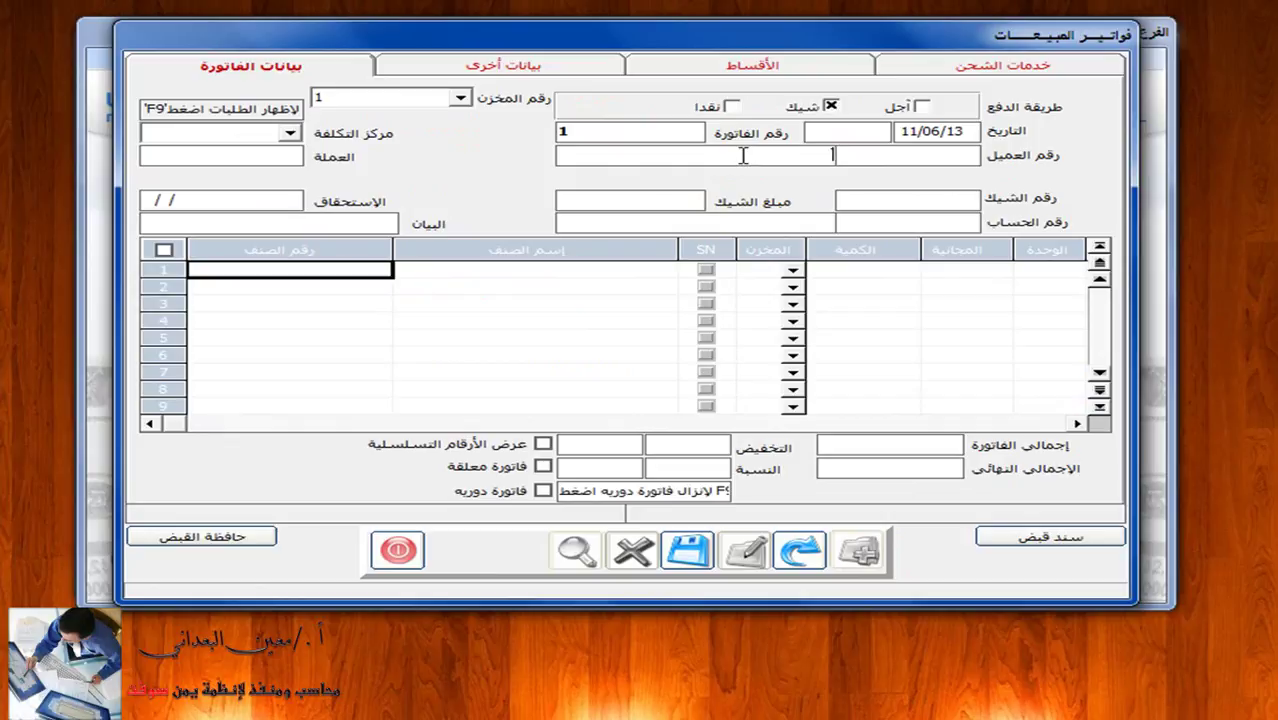
Step: Fill in the sales invoice's customer company name, cheque number 48 and due date 30/06/13
text(شركة معين الب)
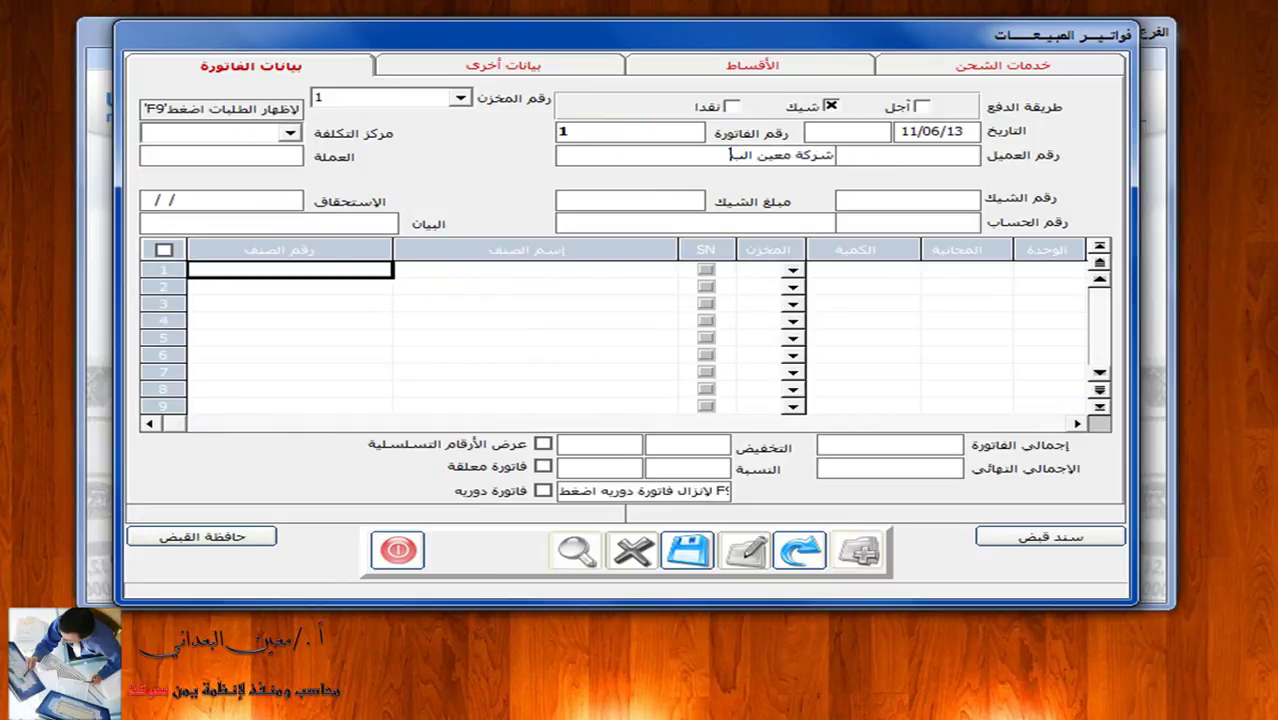
text(عداني التجاريه)
click(901, 200)
click(243, 200)
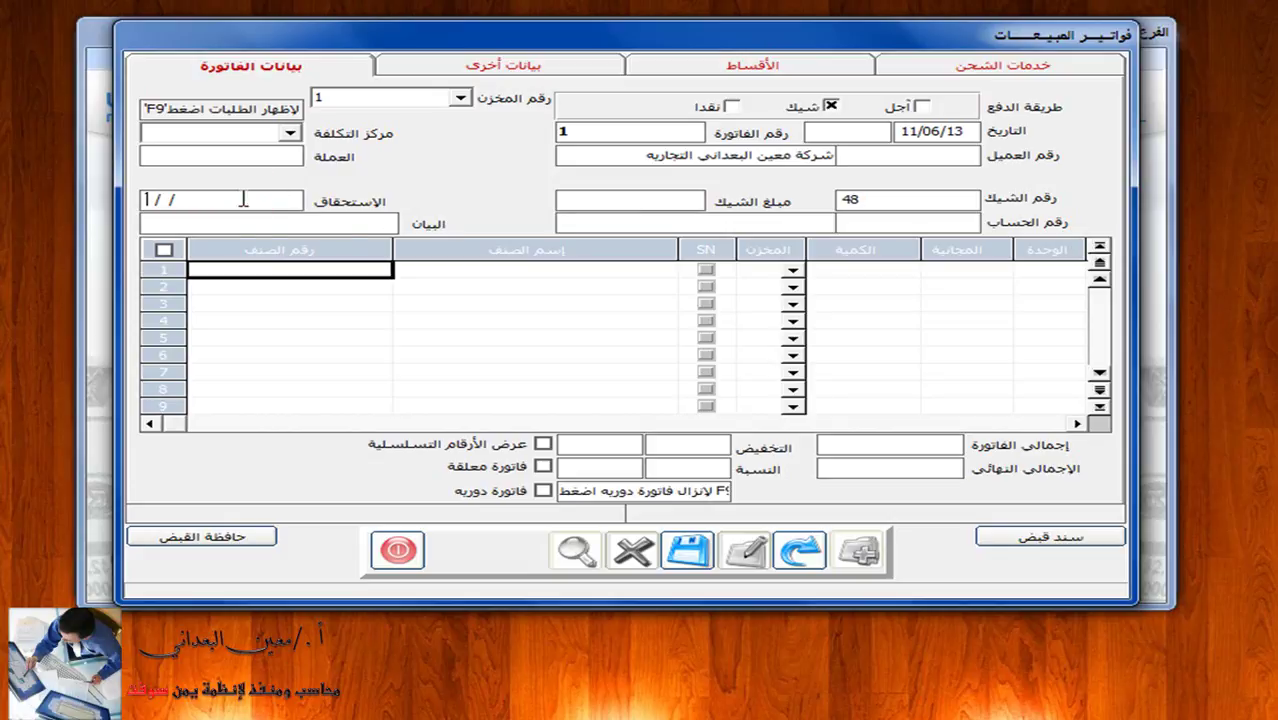
text(30)
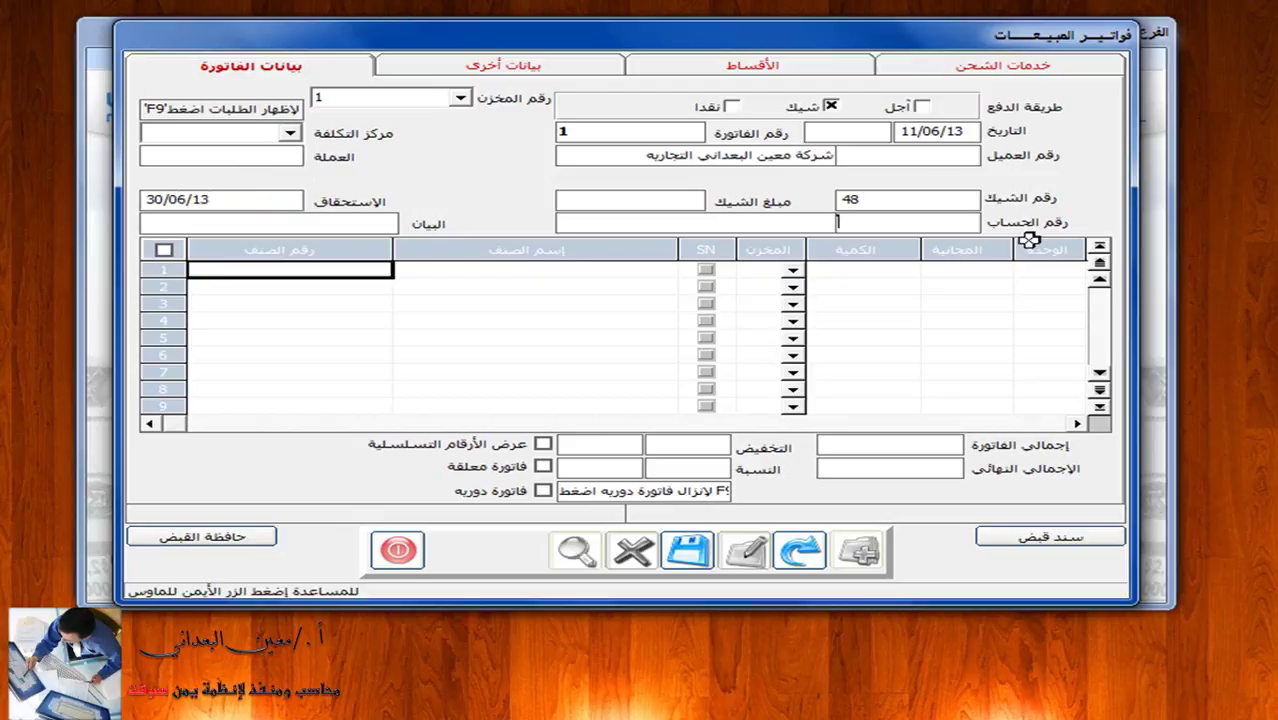
Step: Choose بنك التضامن الاسلامي دولار $ from the accounts list as the cheque's bank account
click(900, 222)
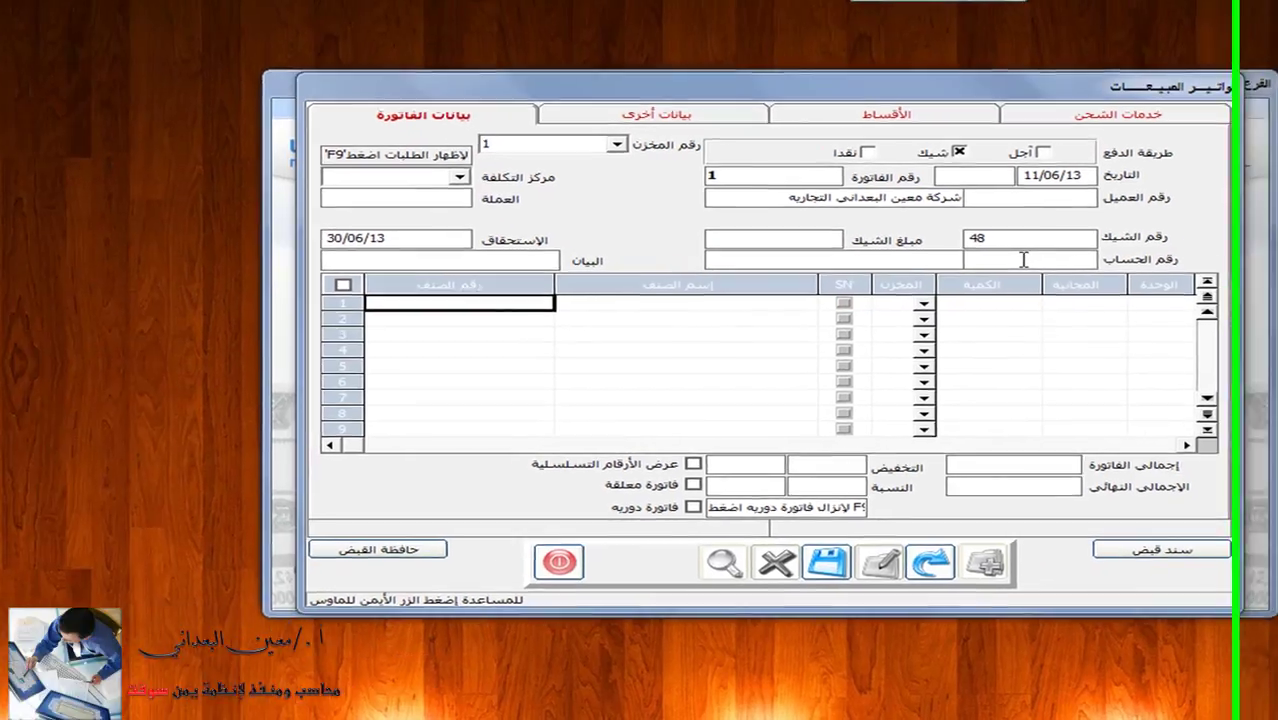
right_click(900, 222)
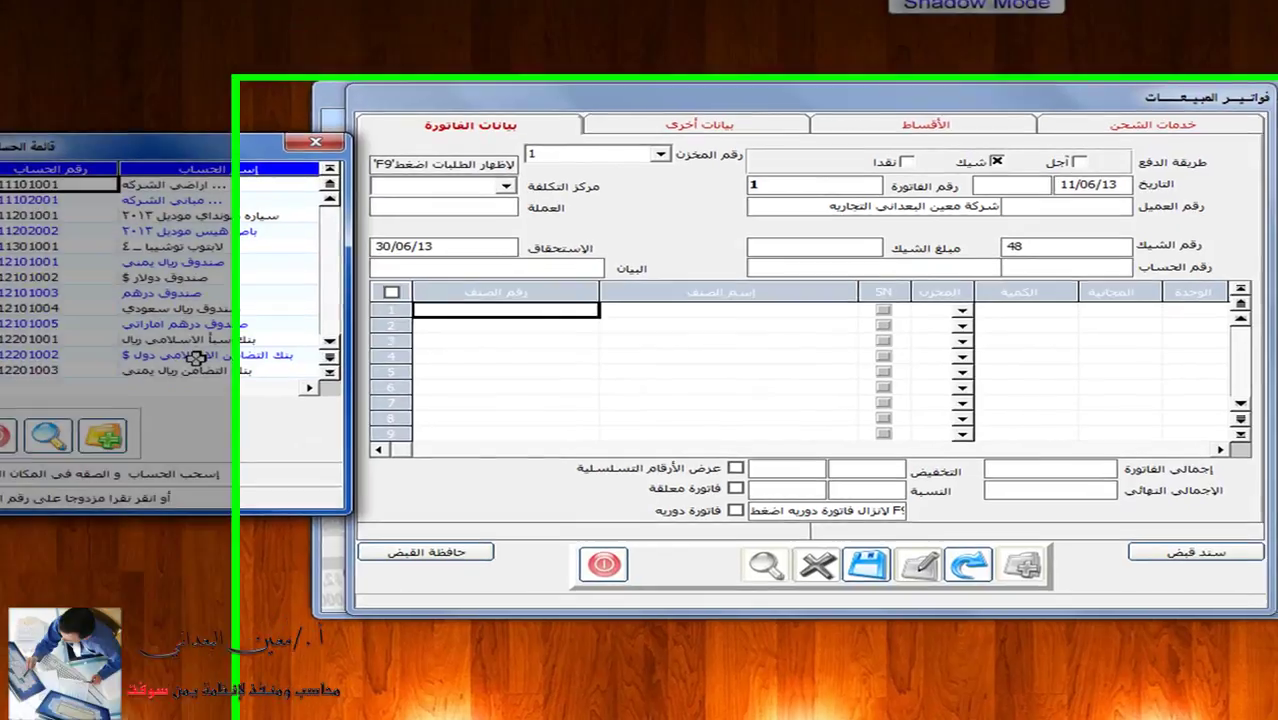
double_click(197, 355)
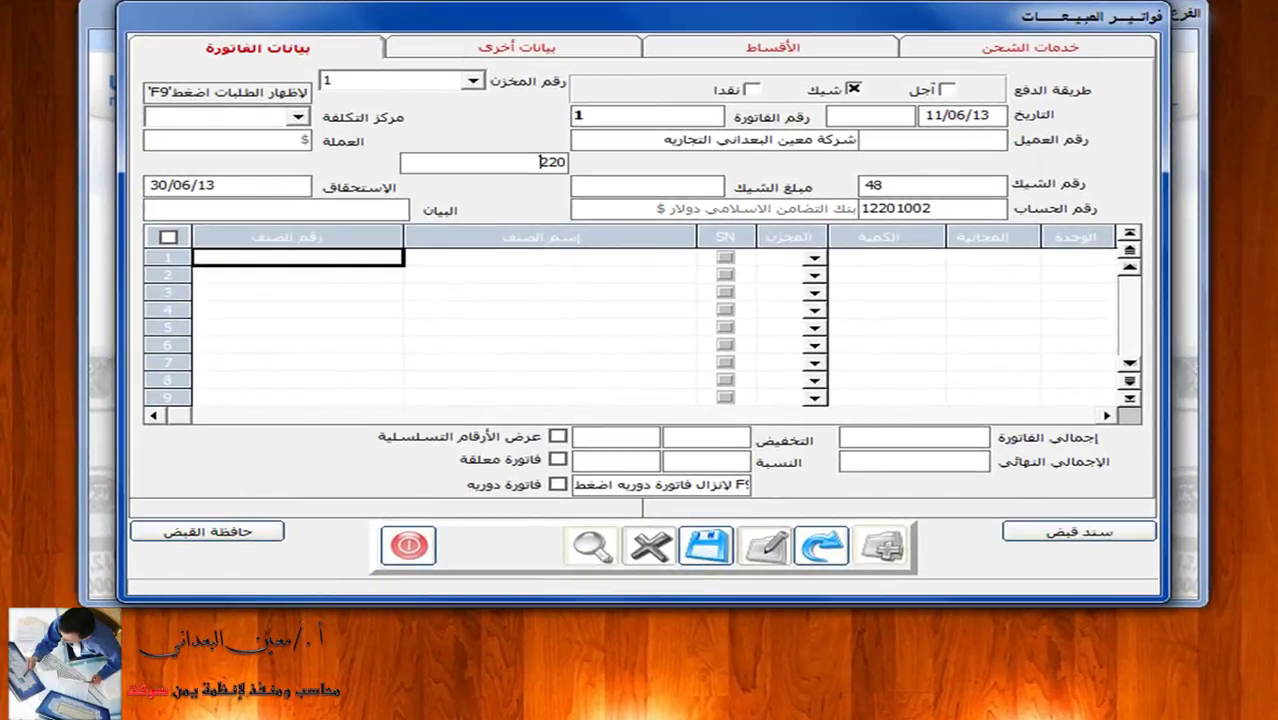
Step: Enter the invoice description "سداد قيمة الفاتوره بشيك رقم ٤٨ مسحوب على بنك التضامن"
click(353, 209)
text(سداد قيمة الفاتوره بشيك رقم)
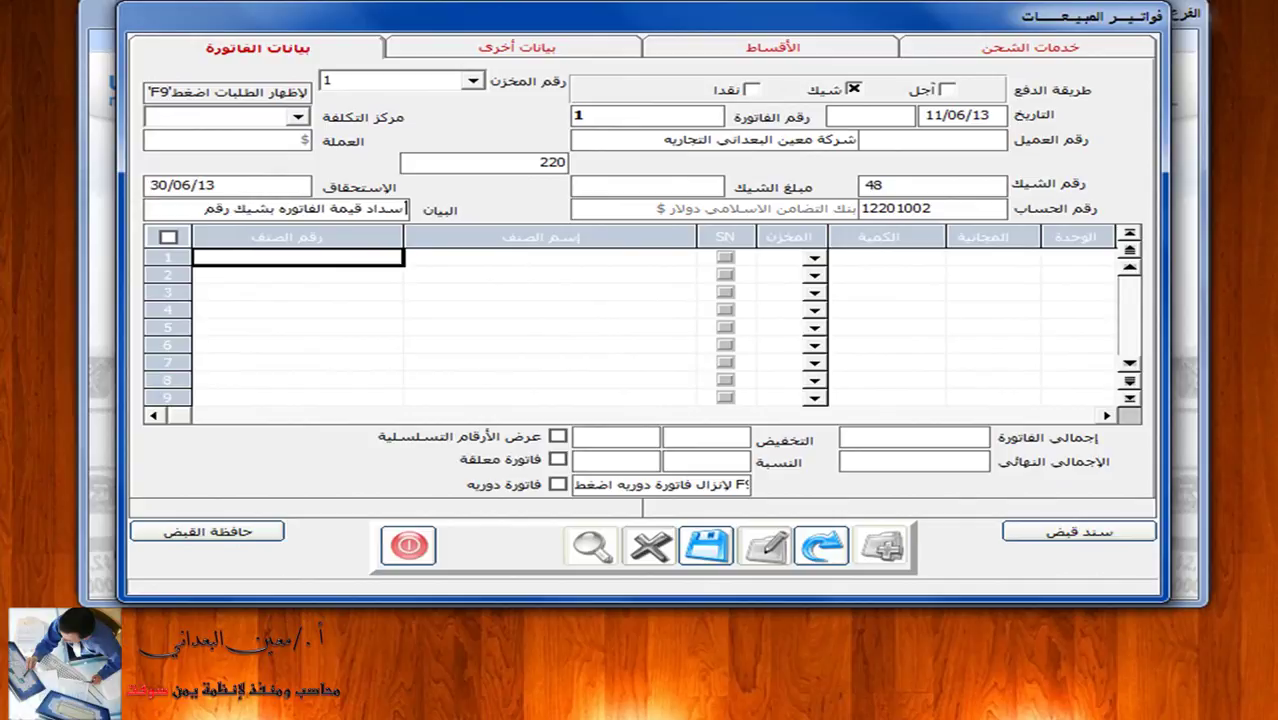
text( 48 سمح)
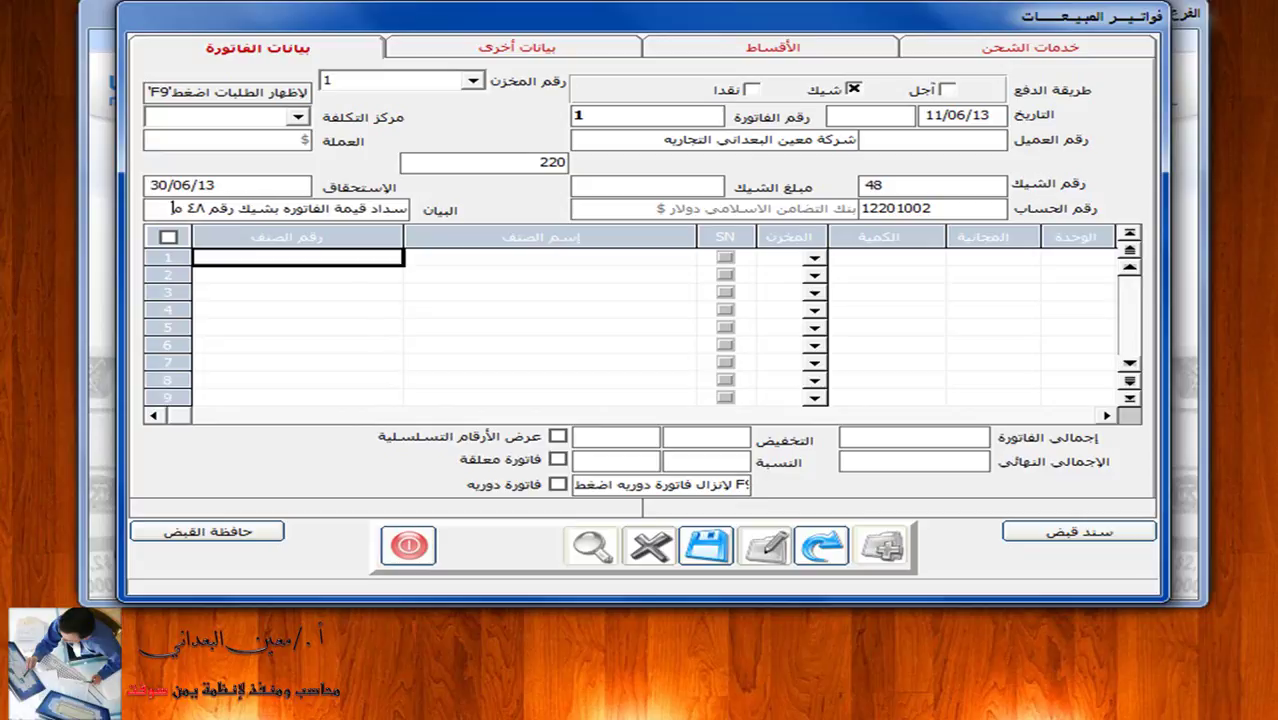
text(وب على بنك التضامن)
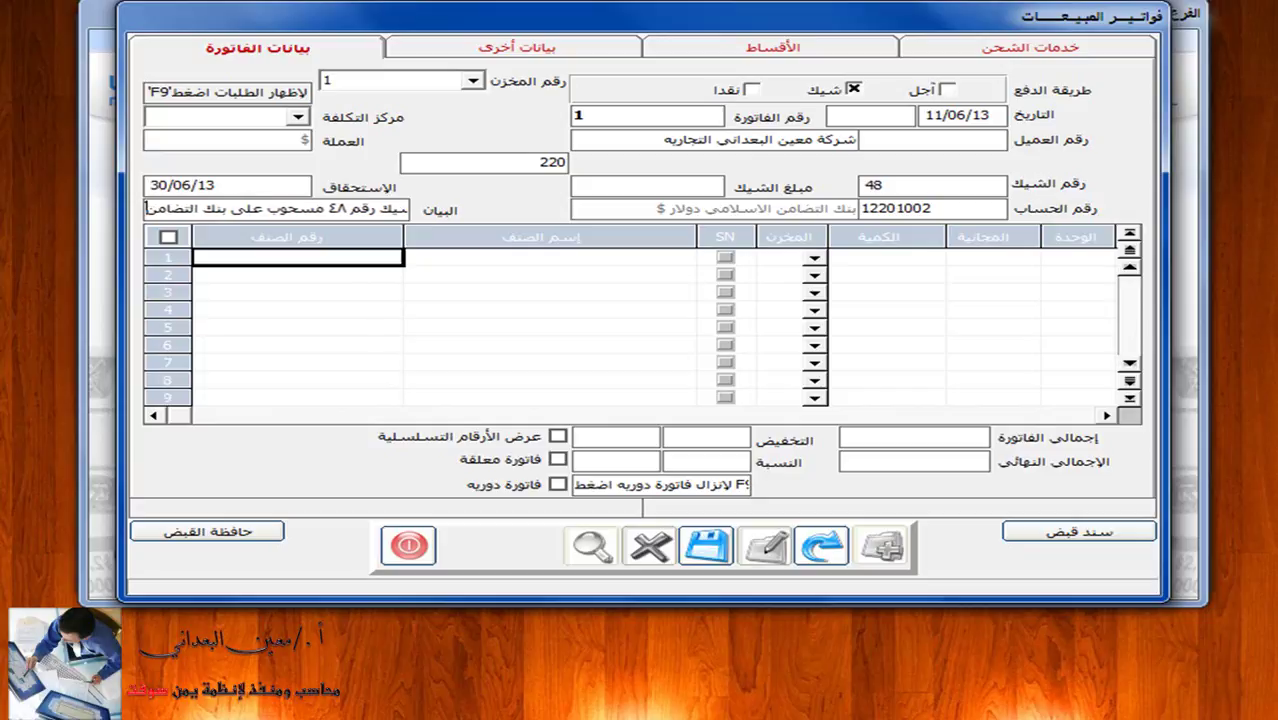
Step: Search the items by name for "*تلفزيون سوني" and add the Sony 40-inch 3D television (006-001) to the first invoice line
click(371, 257)
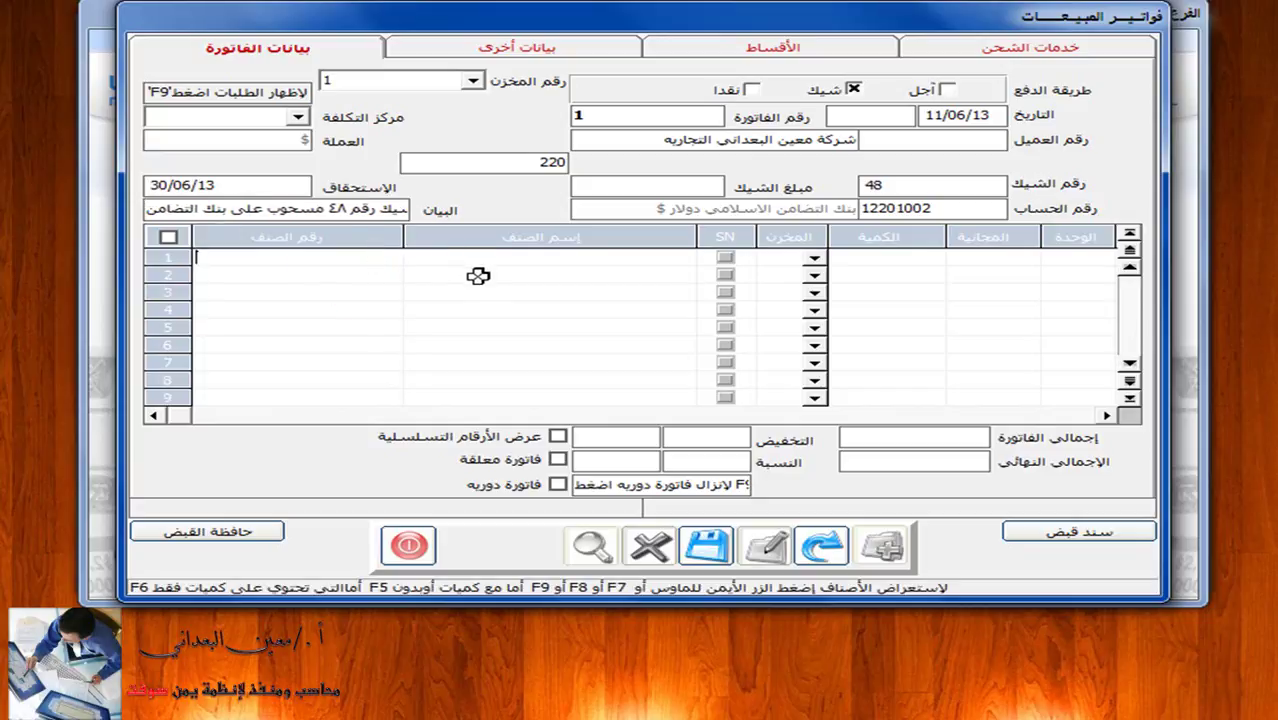
key(Return)
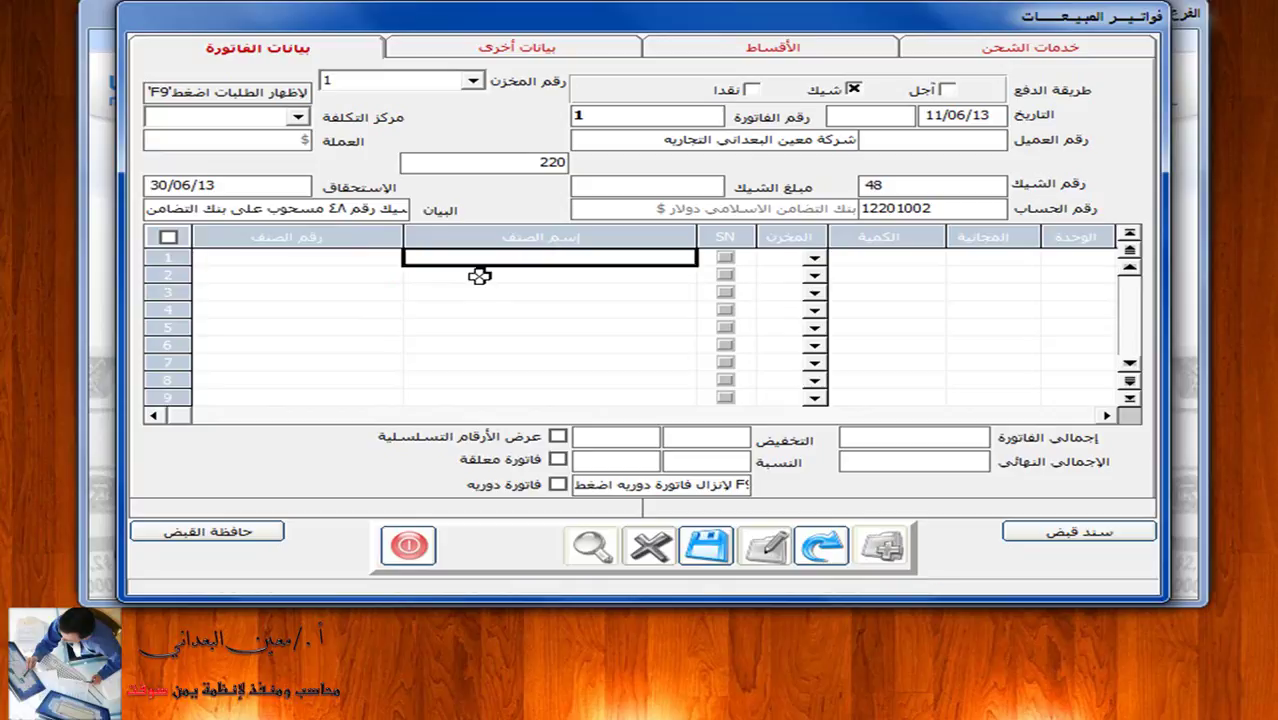
text(*)
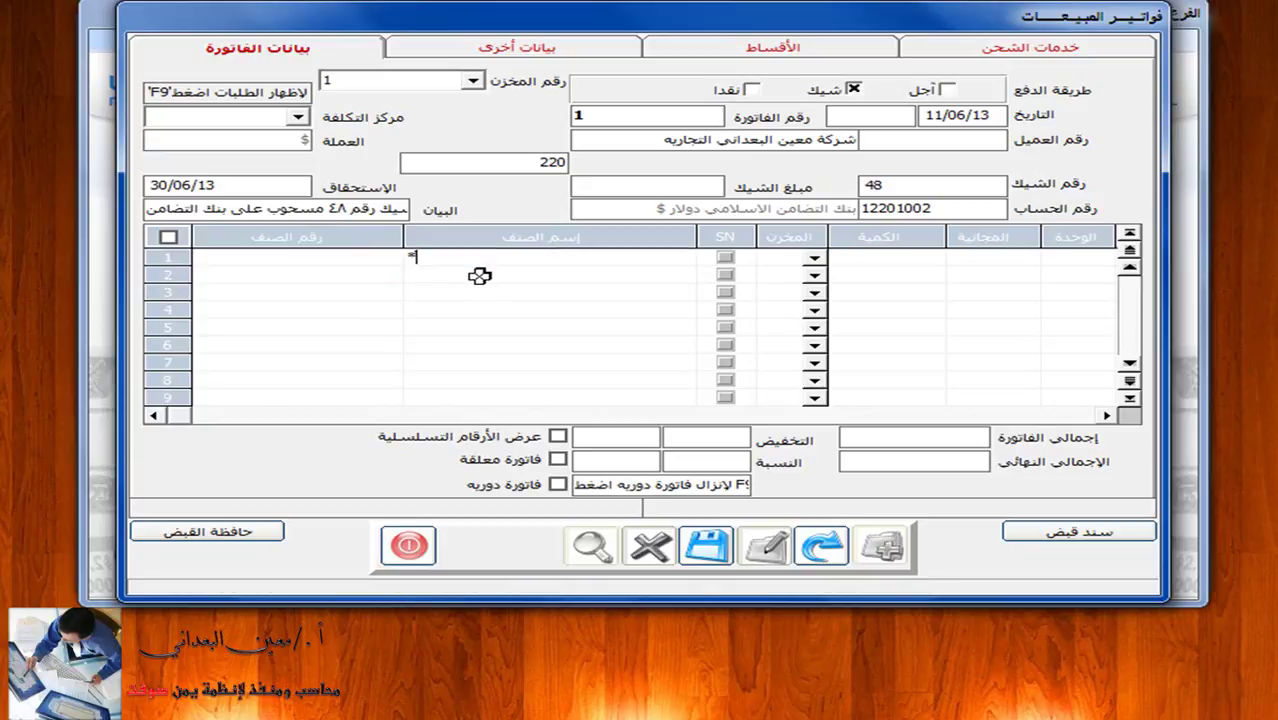
text(jg)
key(Return)
text(*تلفزيون)
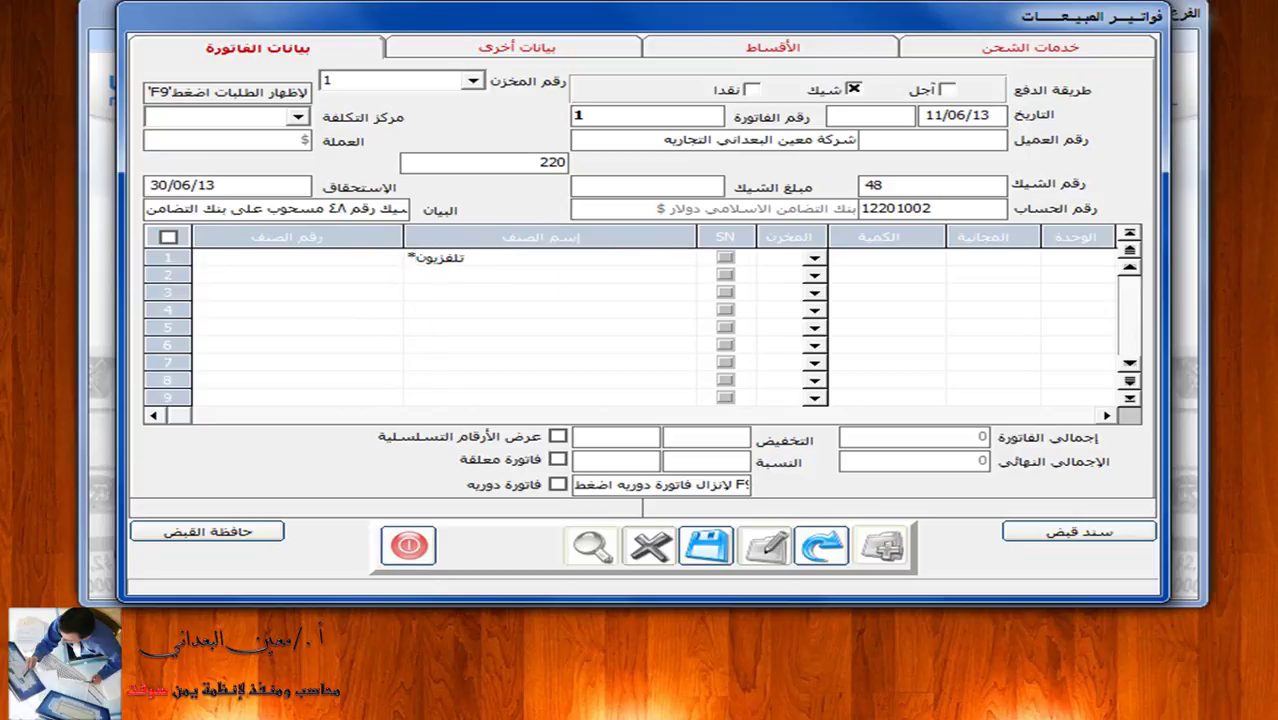
text( سوني)
key(Return)
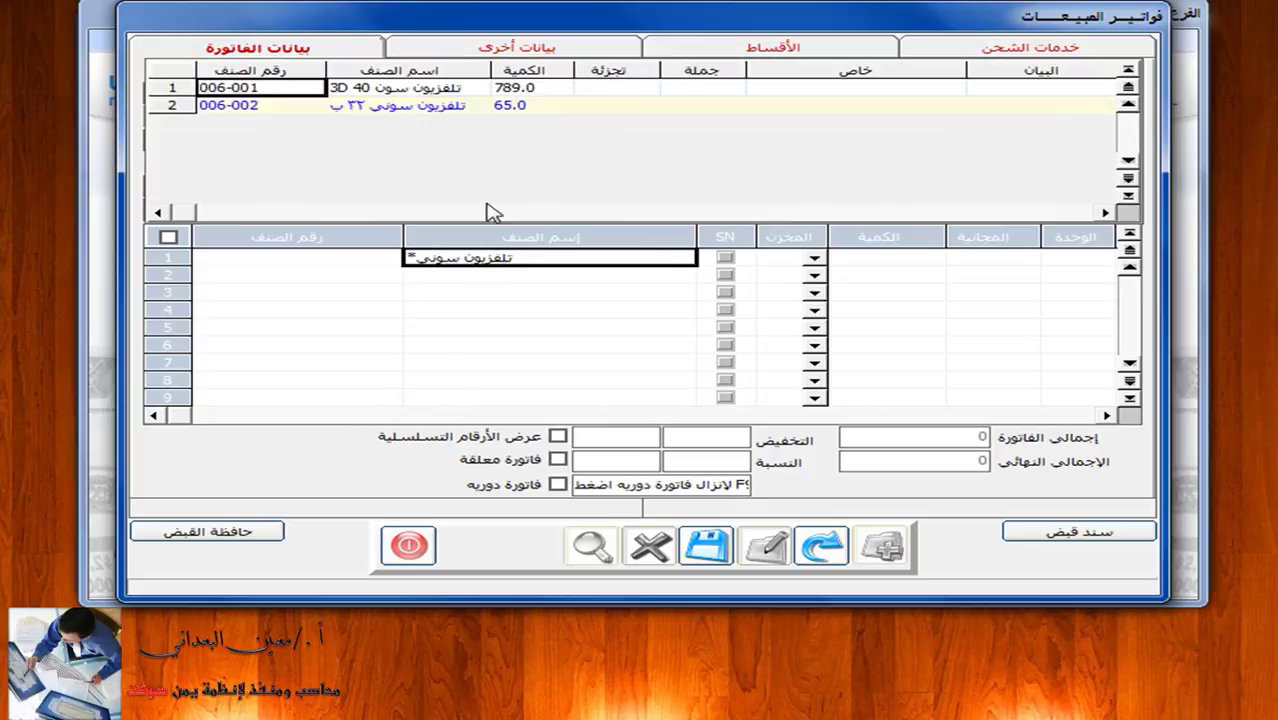
drag(490, 70, 688, 93)
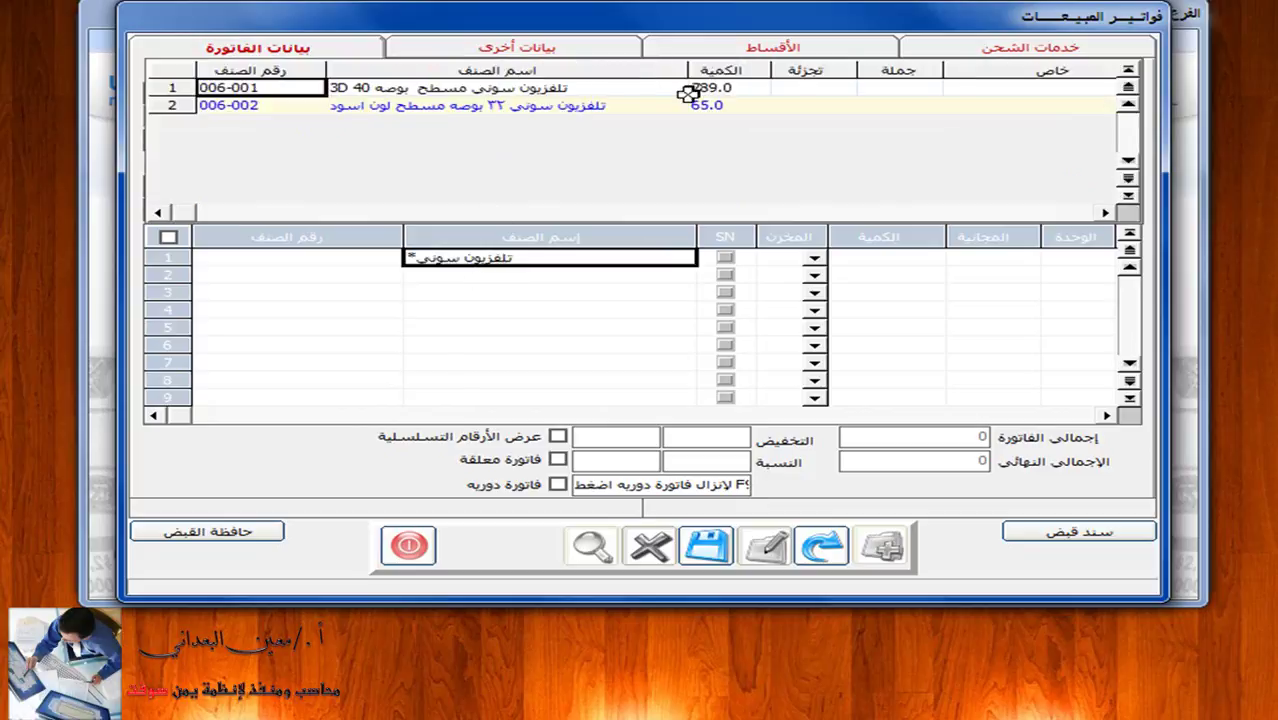
double_click(527, 87)
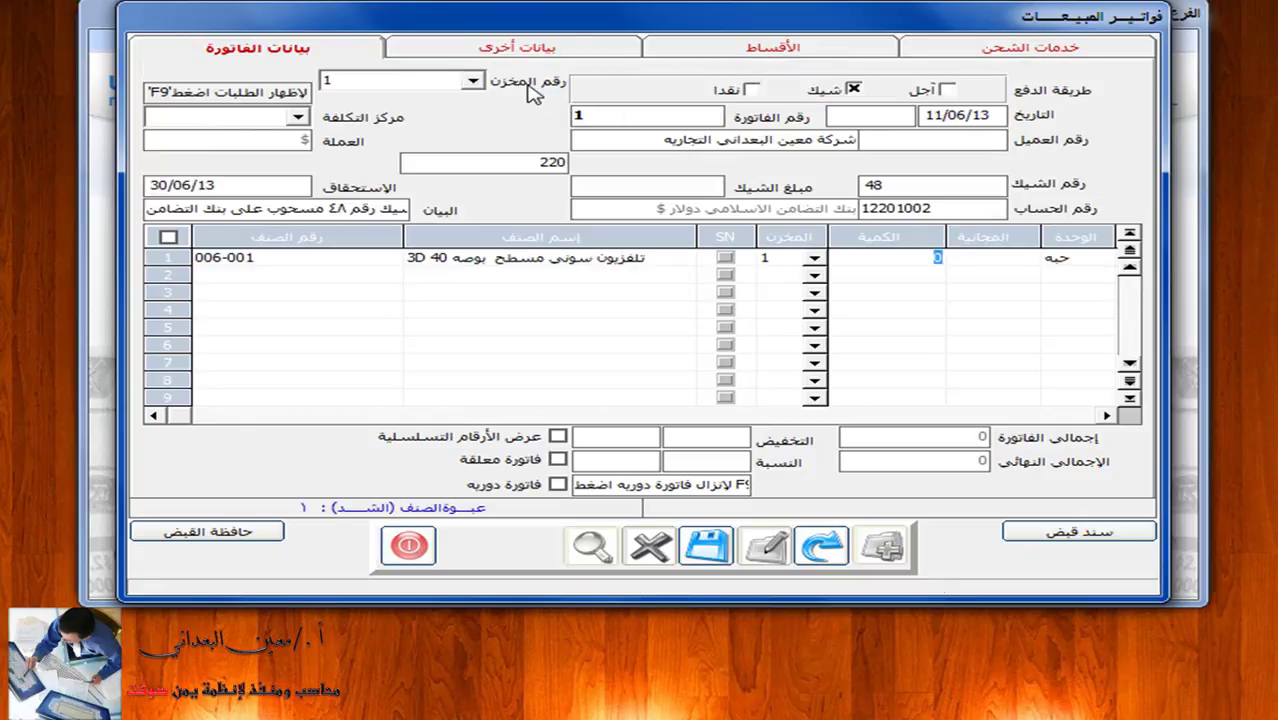
Step: Set the first line's quantity to 4 and its unit price to 660
text(4)
key(Return)
key(Return)
key(Return)
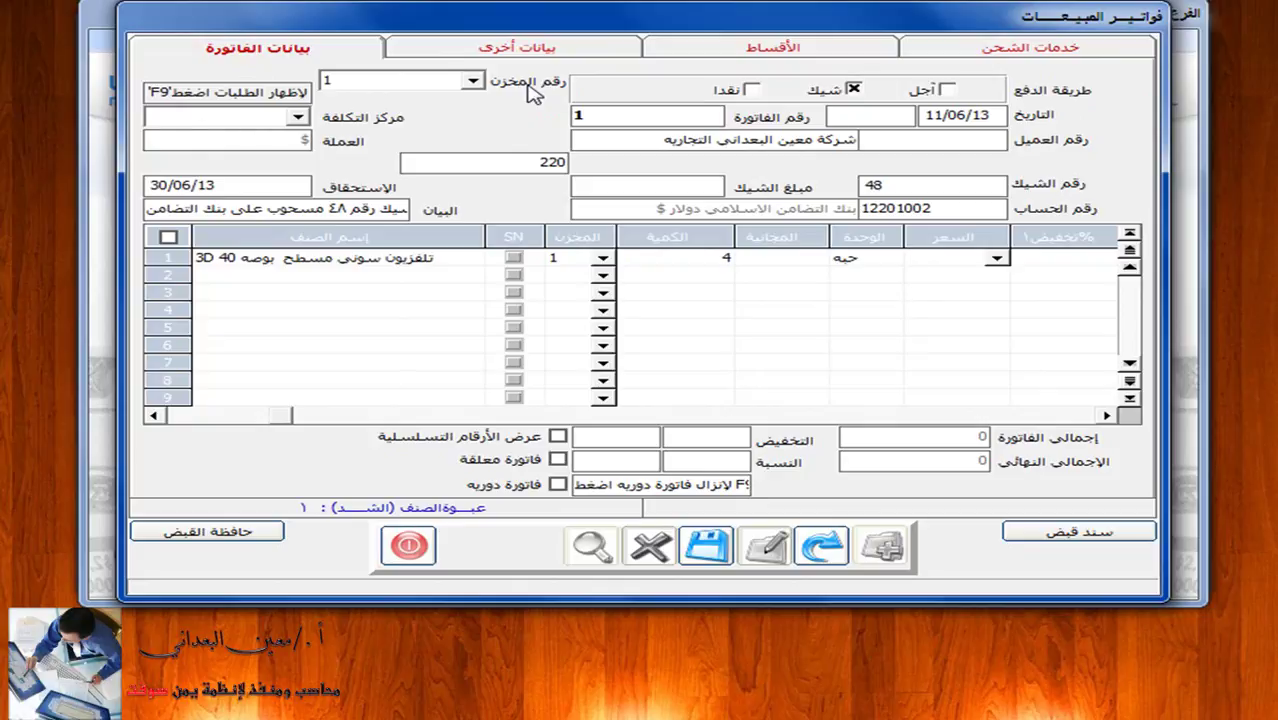
text(660)
key(Return)
key(Return)
key(Return)
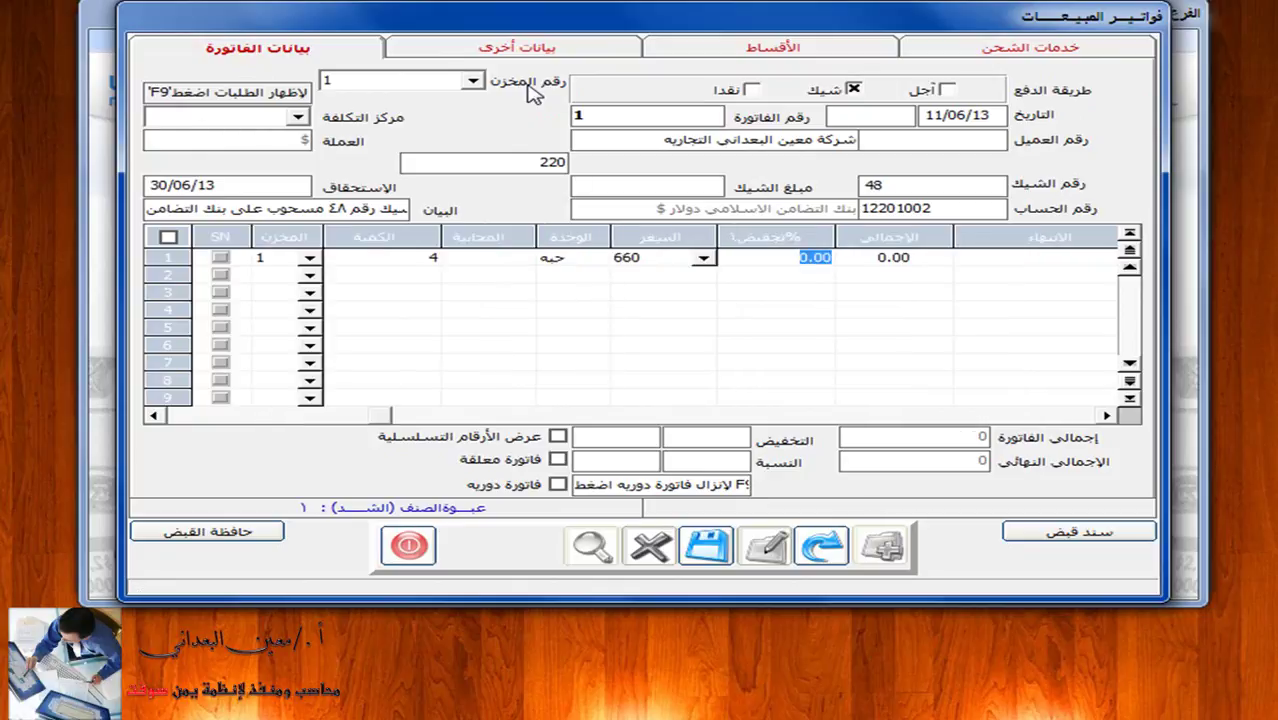
key(Return)
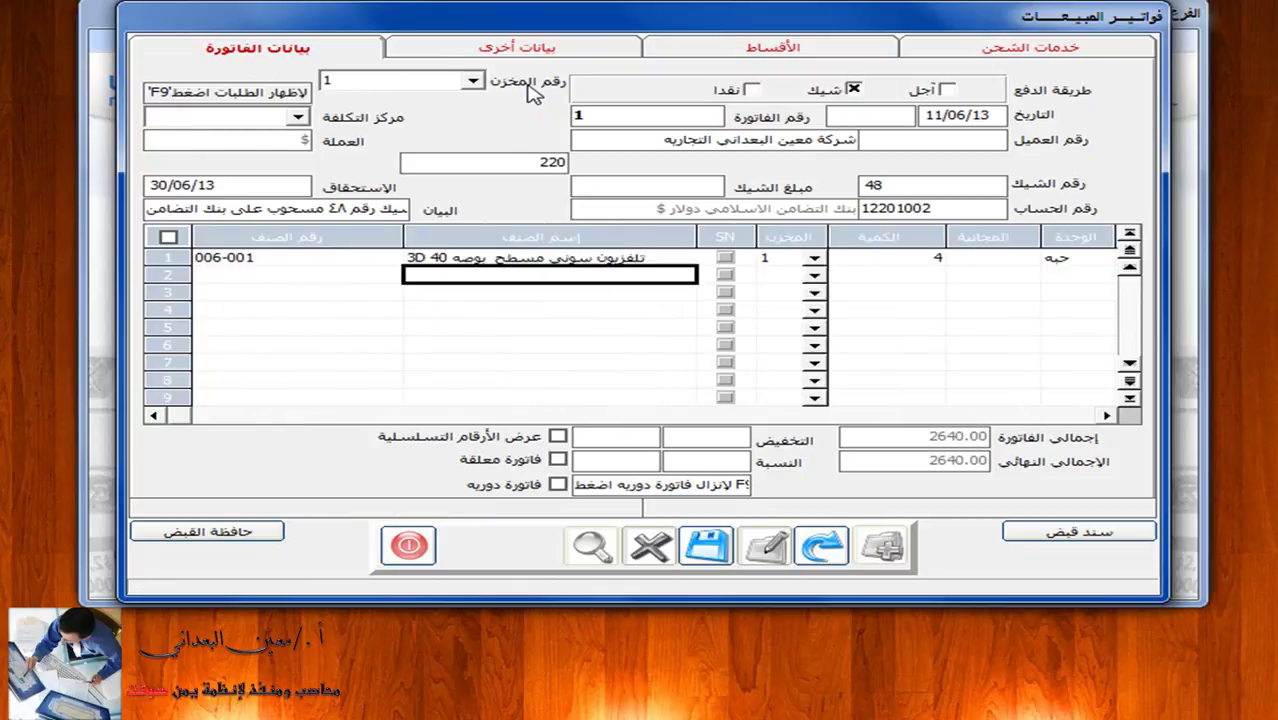
Step: Search the items for "*سوني" and add the black 32-inch Sony television (006-002) to the second invoice line
text(*سوني)
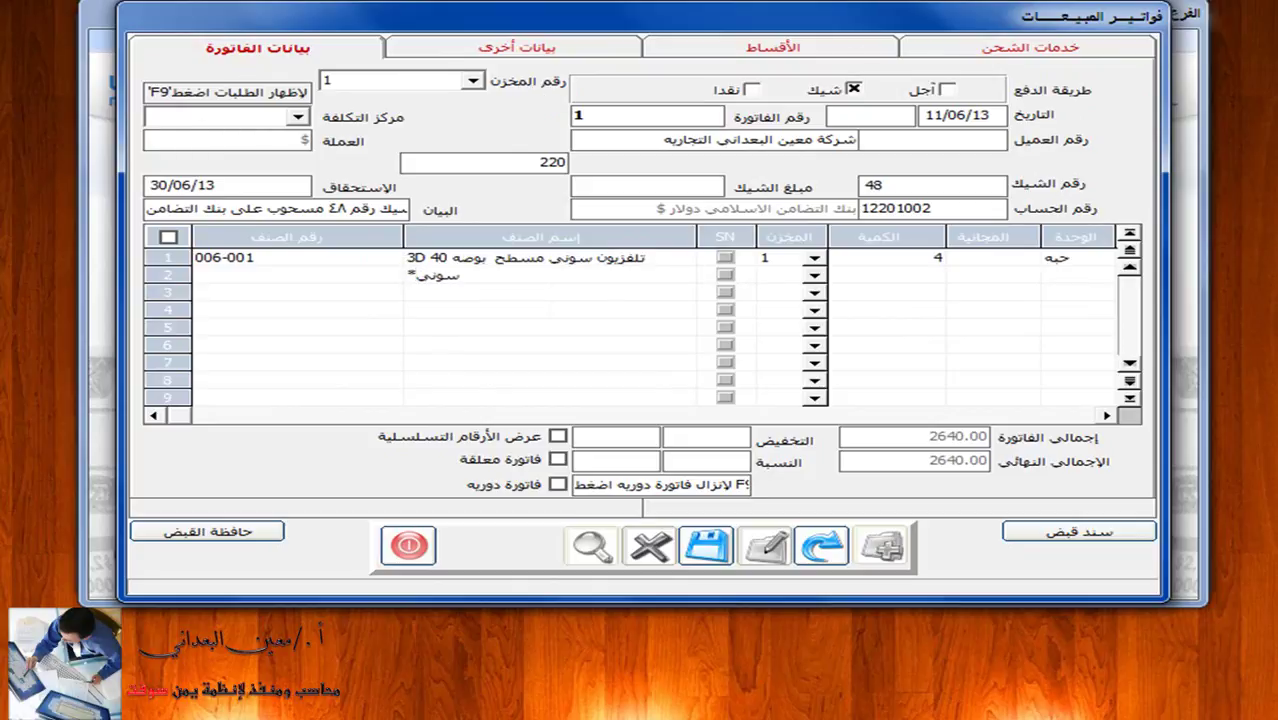
key(Return)
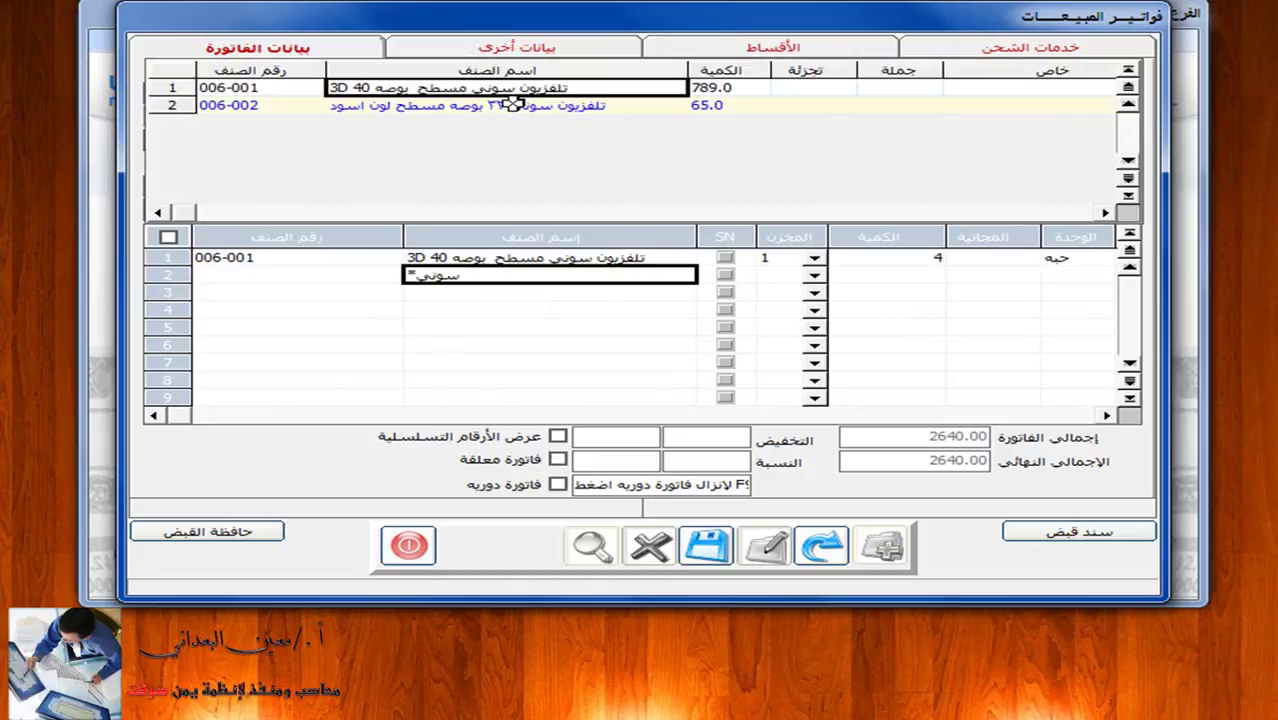
double_click(515, 105)
key(Return)
key(Return)
key(Return)
key(Return)
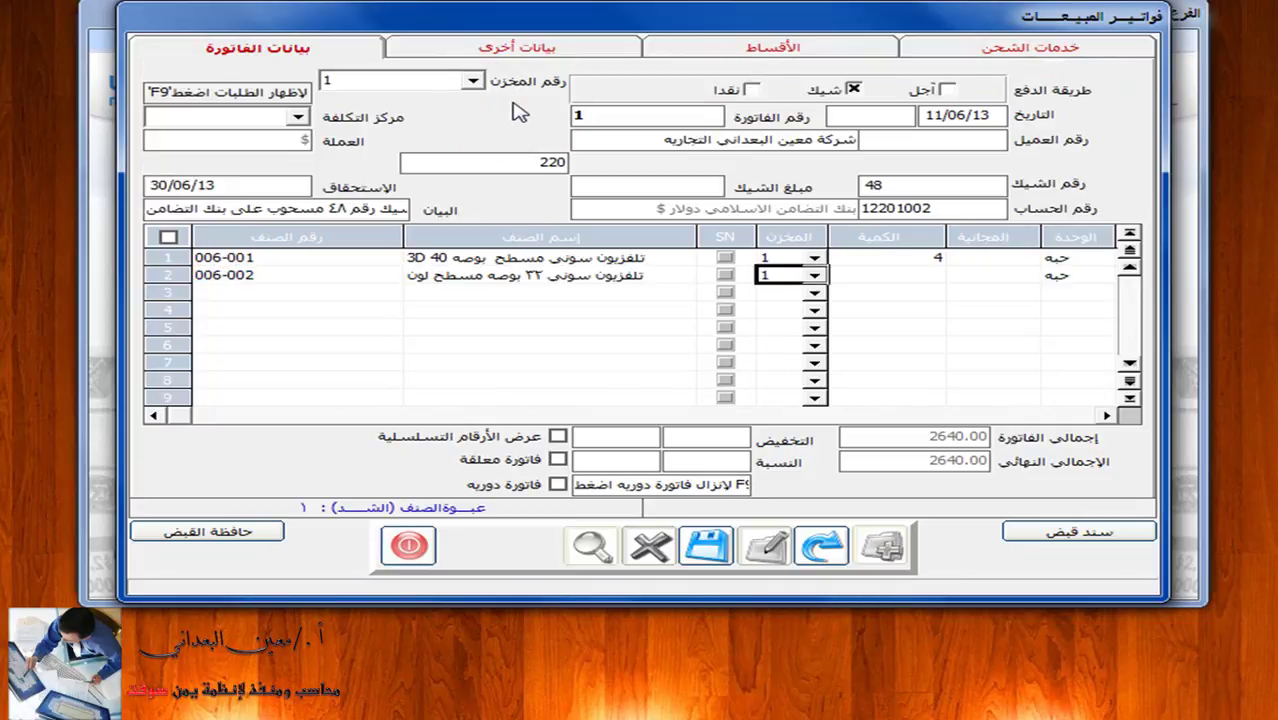
Step: Set the second line's quantity to 3 and its unit price to 165, completing the line
text(3)
key(Return)
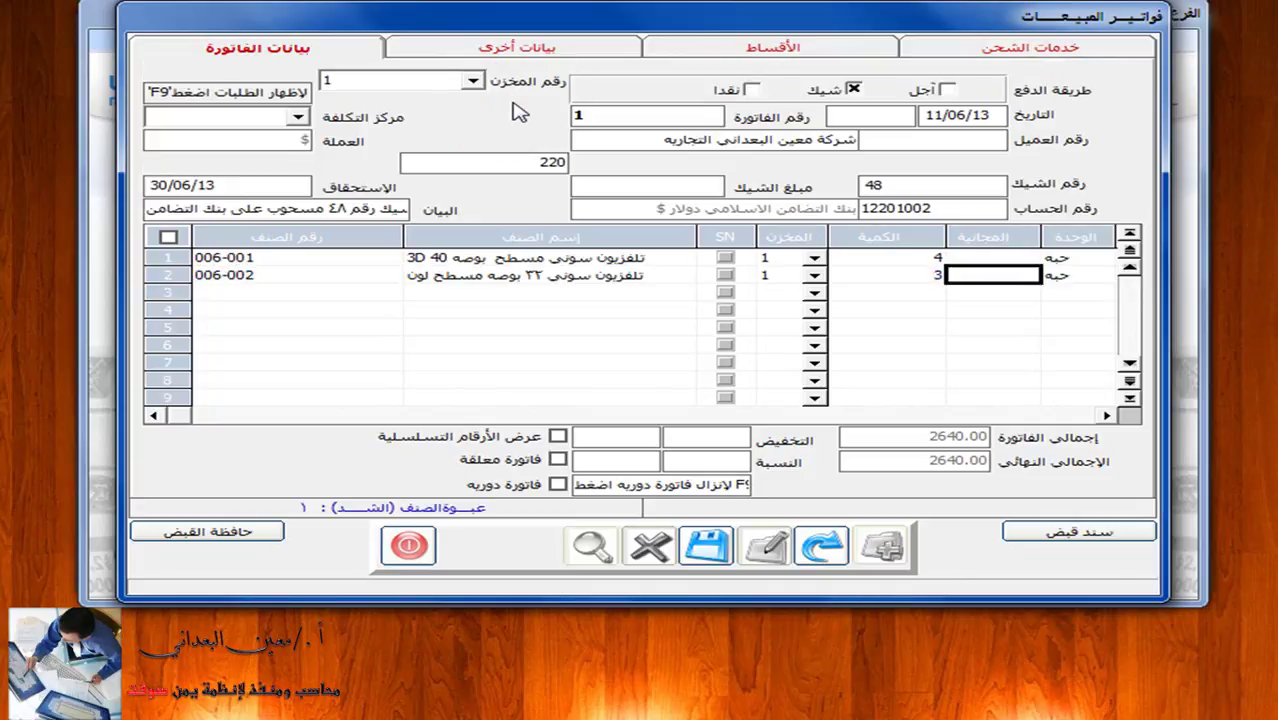
key(Return)
key(Return)
text(1)
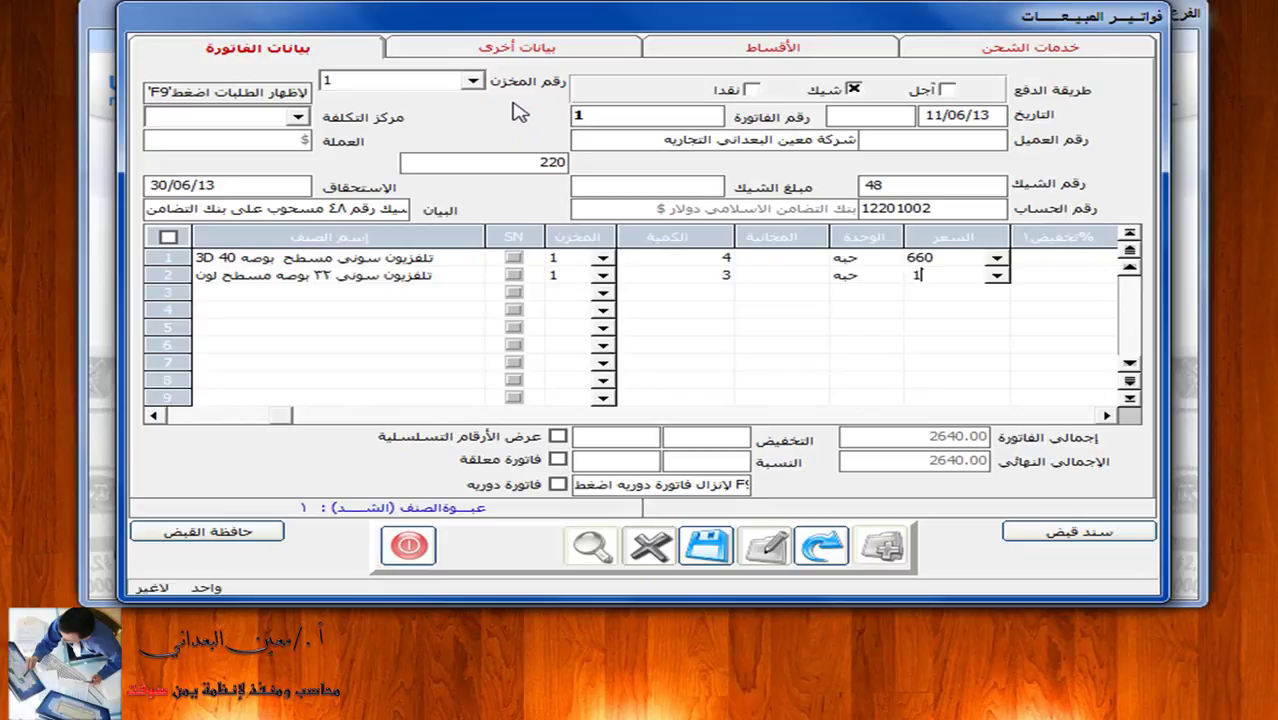
text(65)
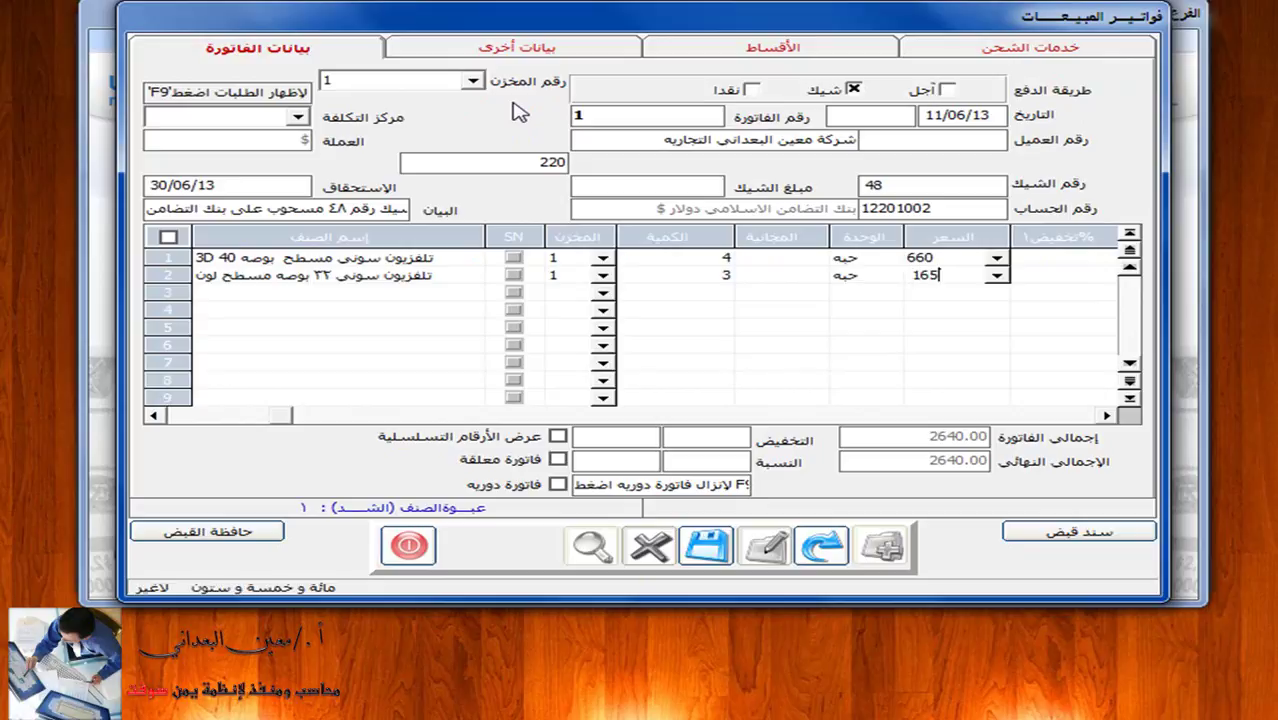
key(Return)
key(Return)
key(Return)
key(Return)
key(Return)
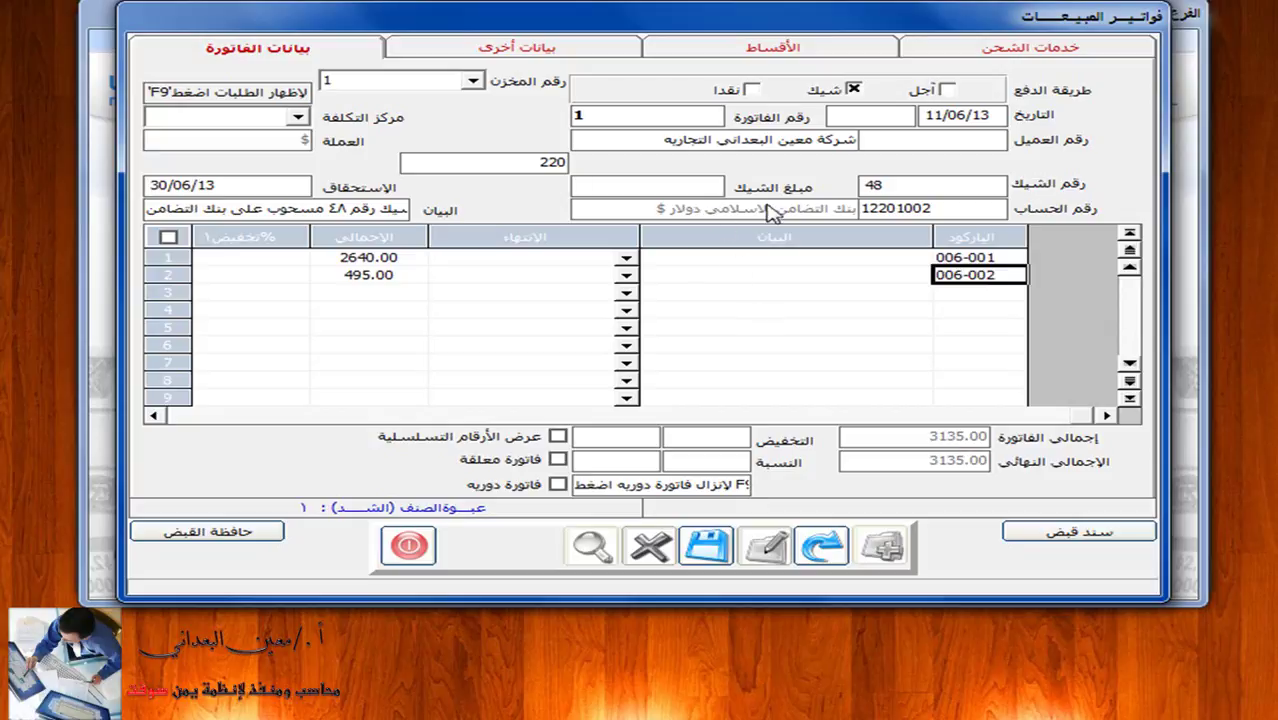
Step: Enter 3135 as the cheque amount and save the sales invoice
click(682, 187)
text(3135)
key(Return)
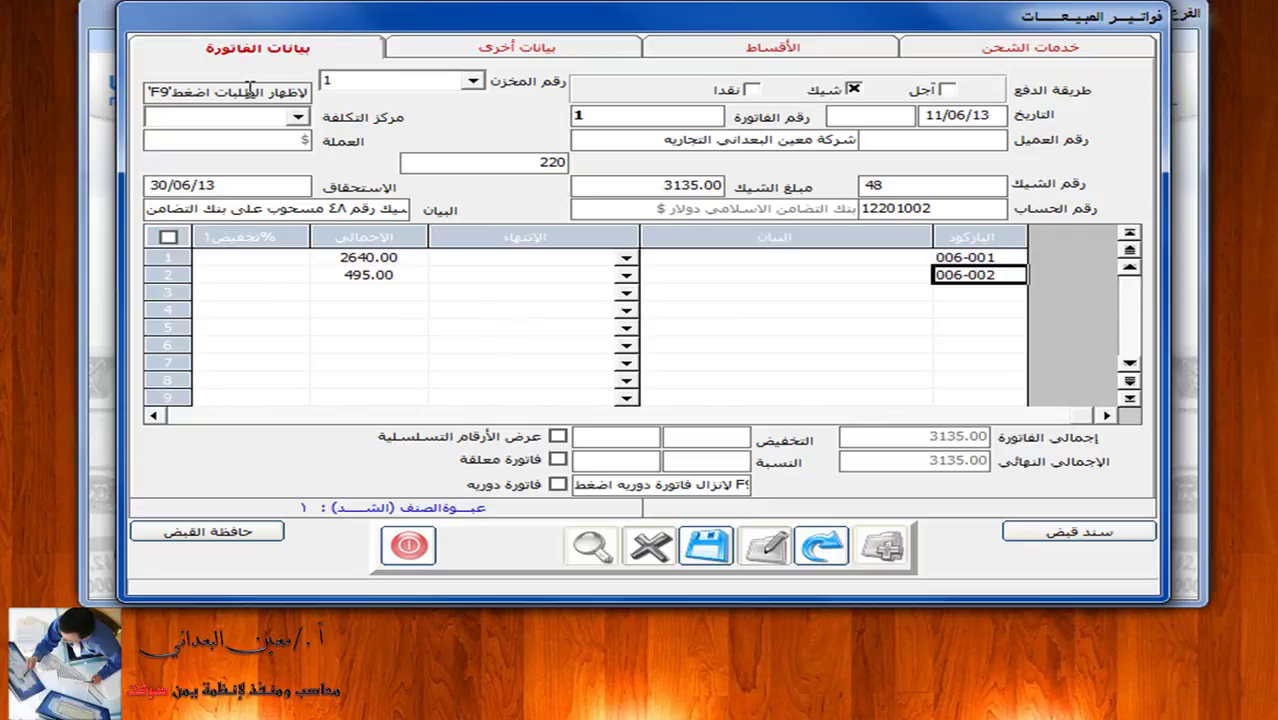
click(707, 545)
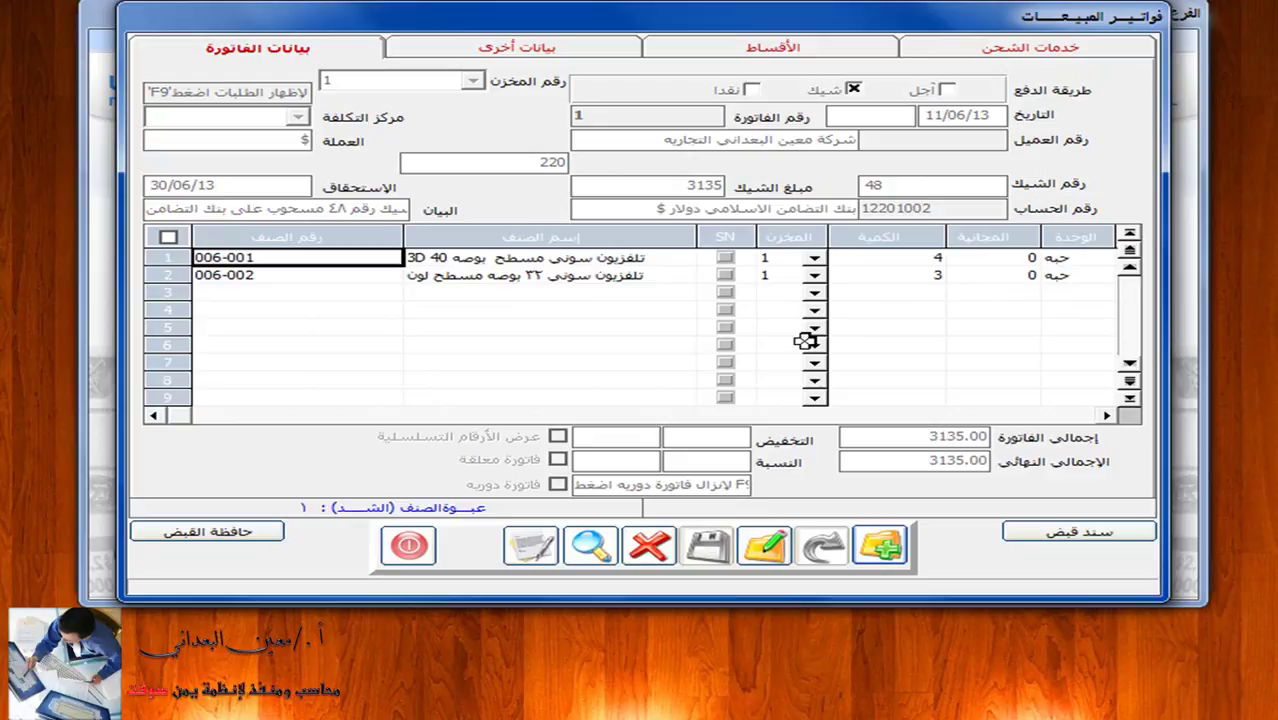
click(531, 545)
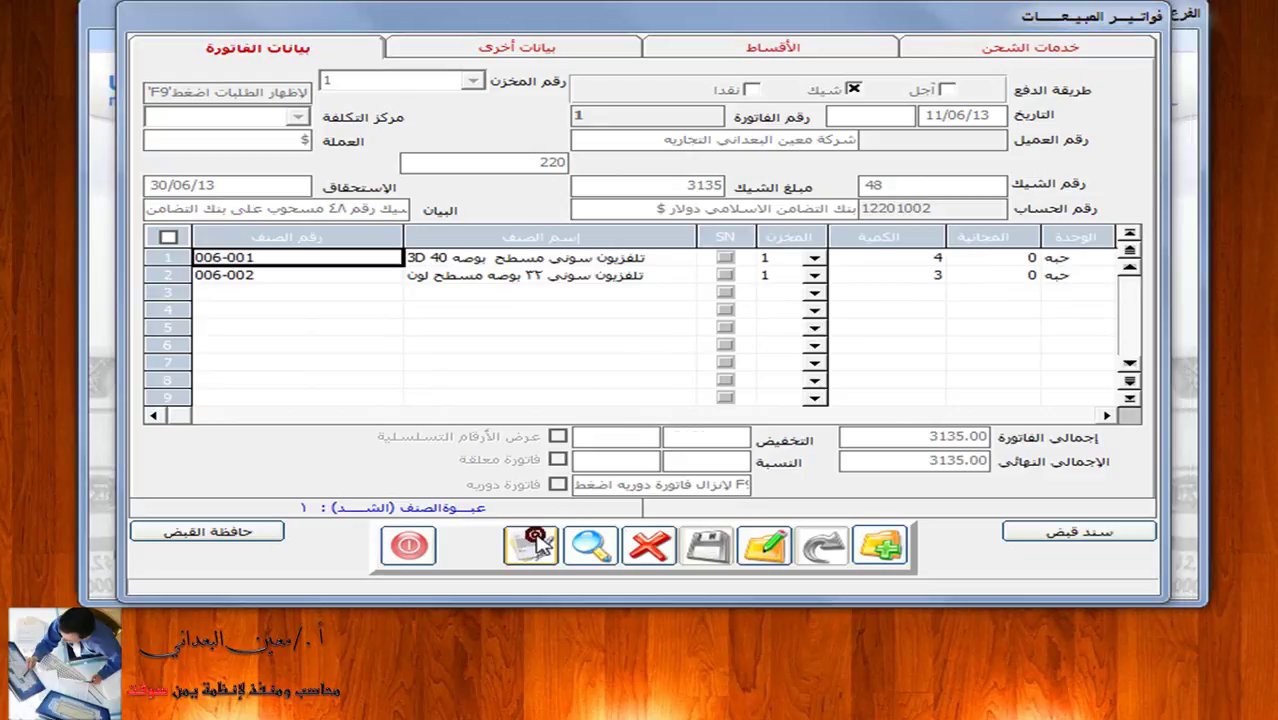
click(670, 380)
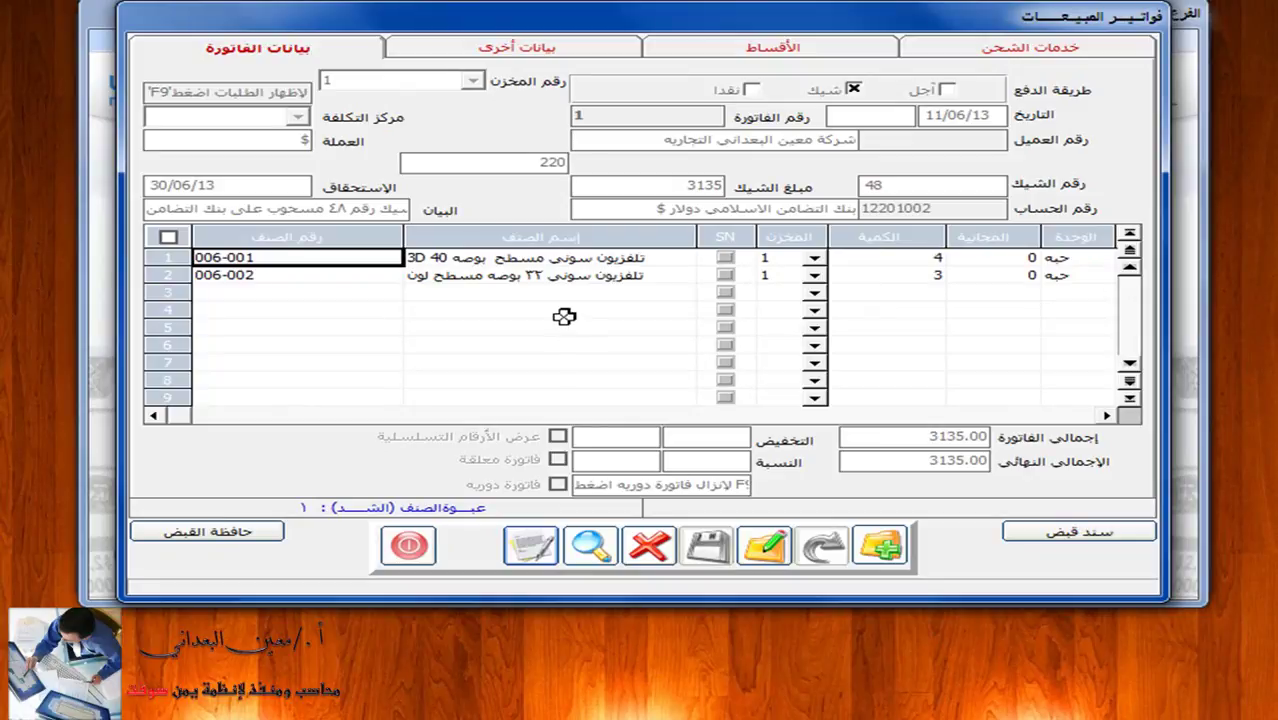
Step: Close the sales invoices window and switch from Sales Management to the General Ledger Management module
click(408, 545)
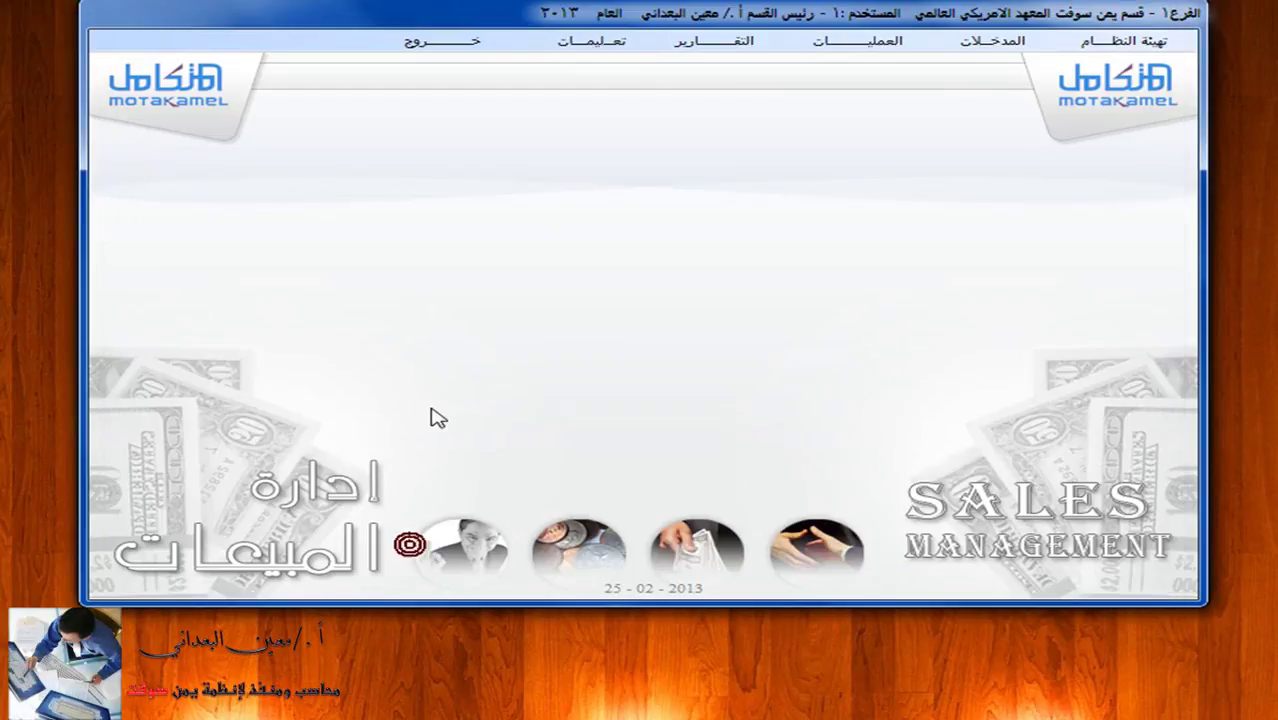
click(474, 48)
click(1145, 177)
Step: Open sales invoice posting in the general ledger and list the unposted cheque (شيك) invoices for posting by invoice
click(718, 37)
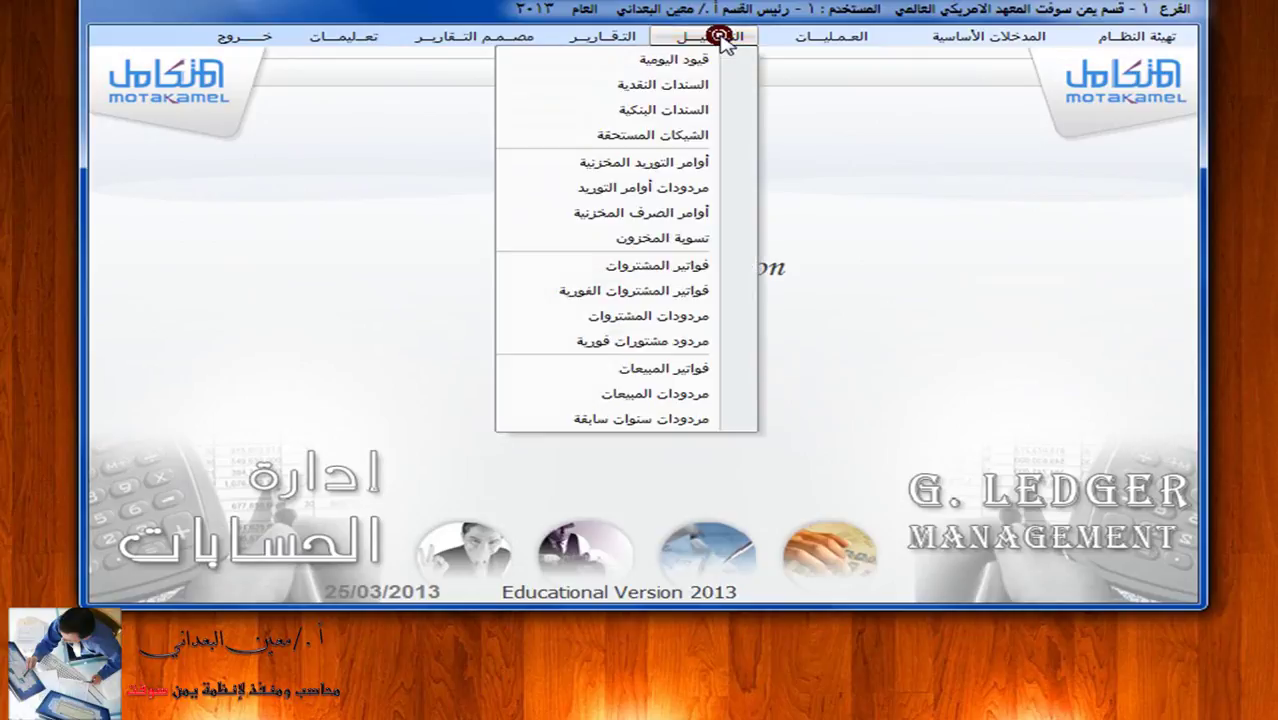
click(750, 366)
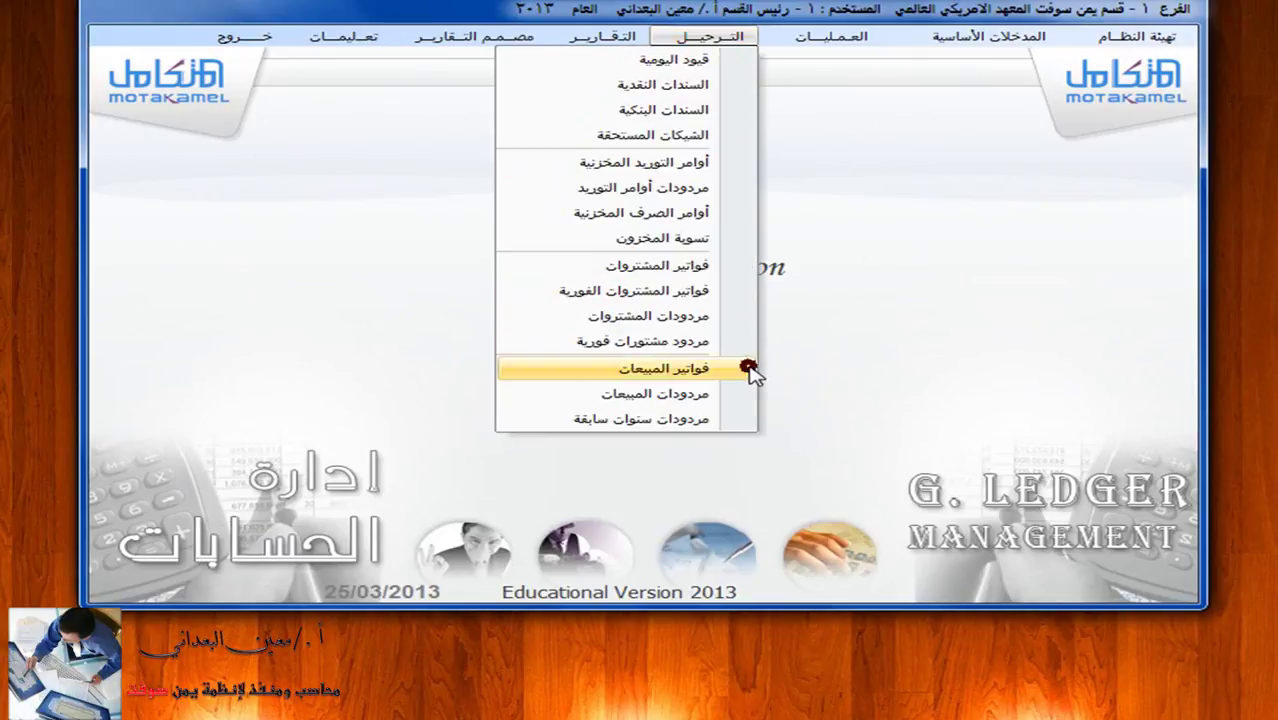
click(668, 207)
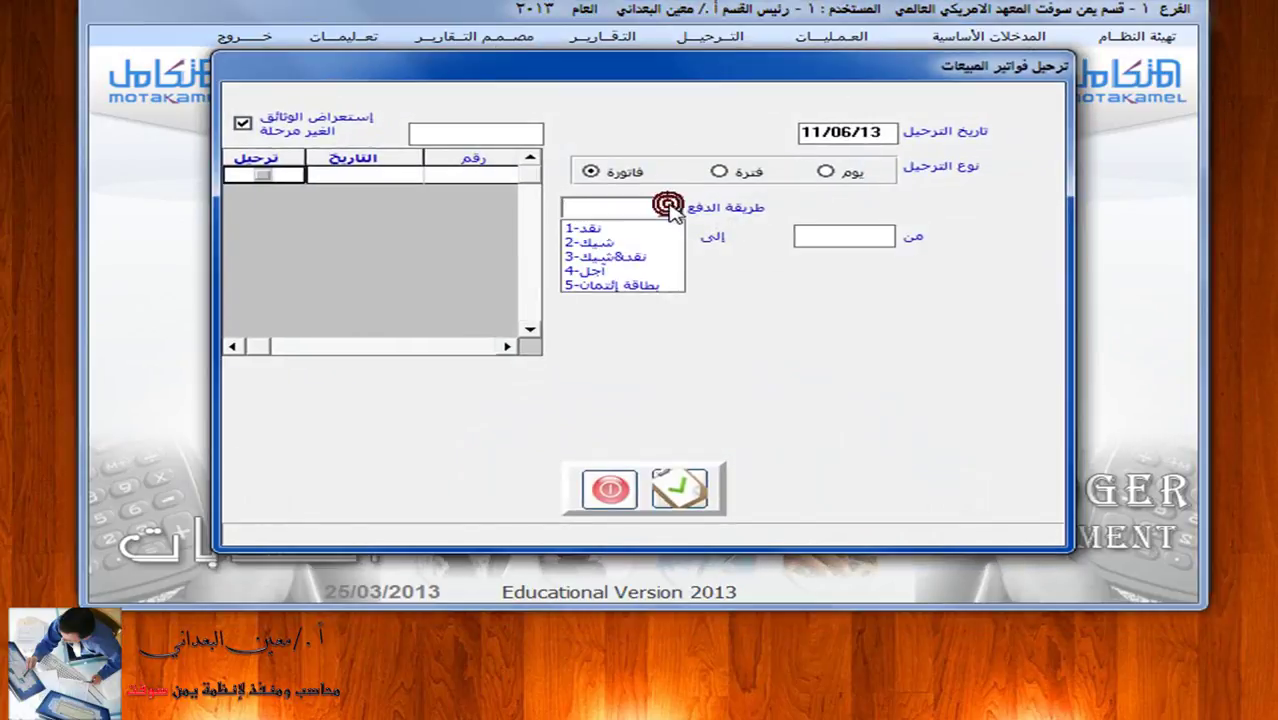
click(608, 242)
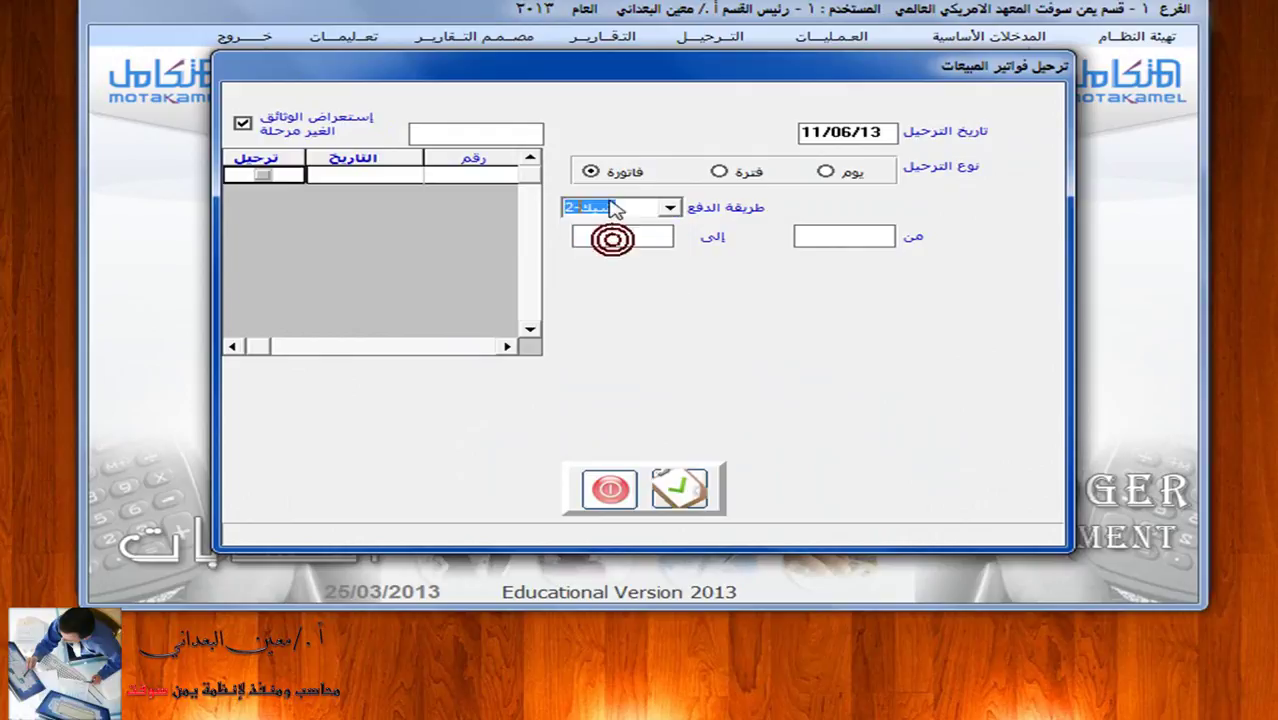
click(592, 173)
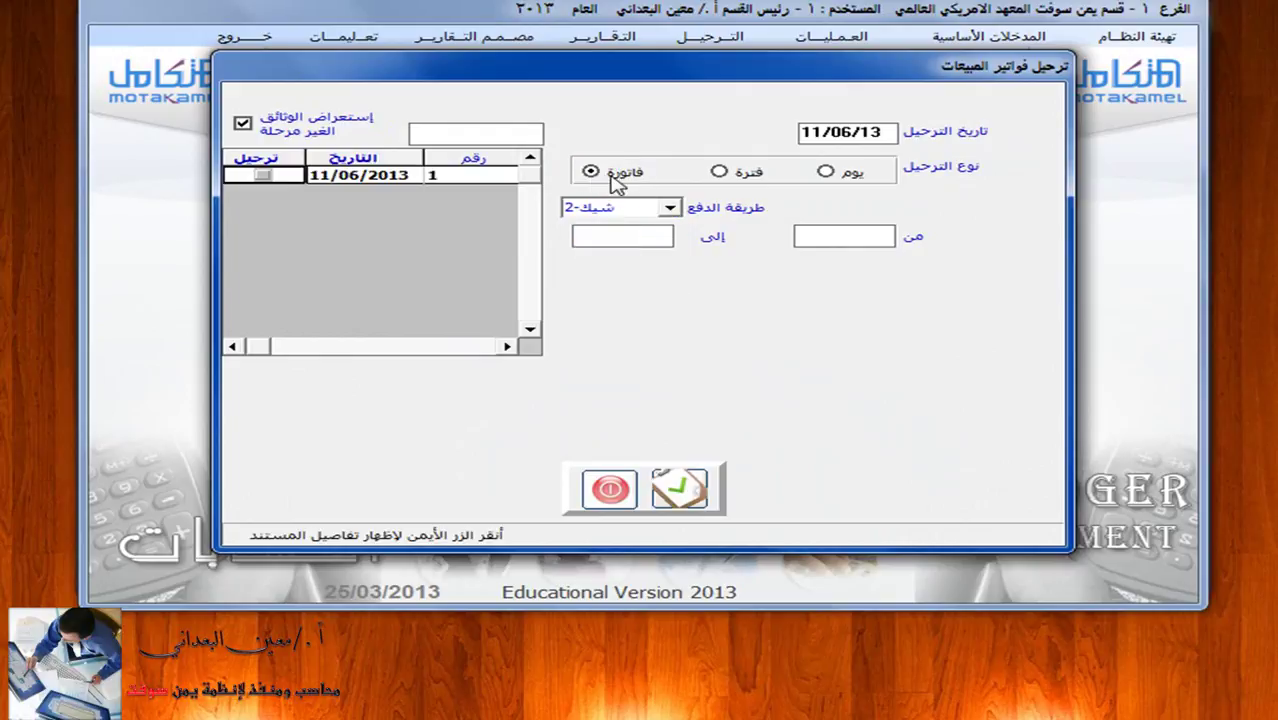
Step: Mark cheque invoice 1 for posting, review its item lines, and post it, closing the posting window
click(264, 175)
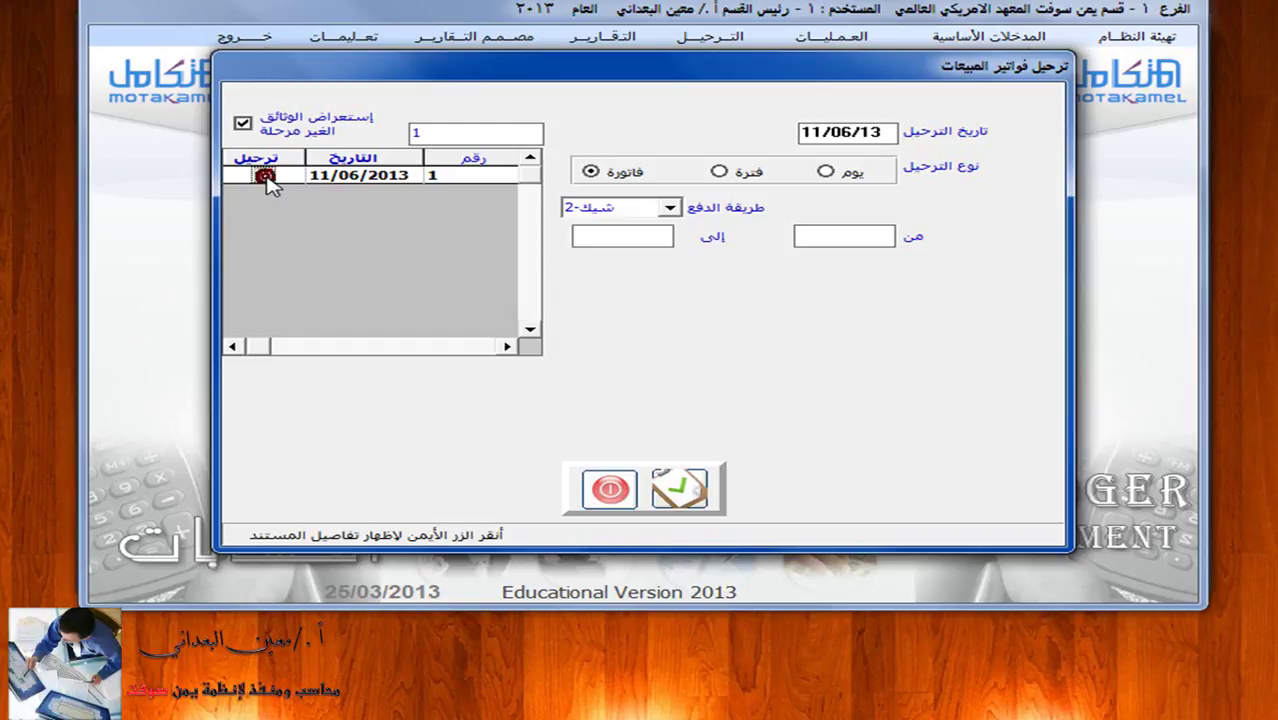
right_click(370, 178)
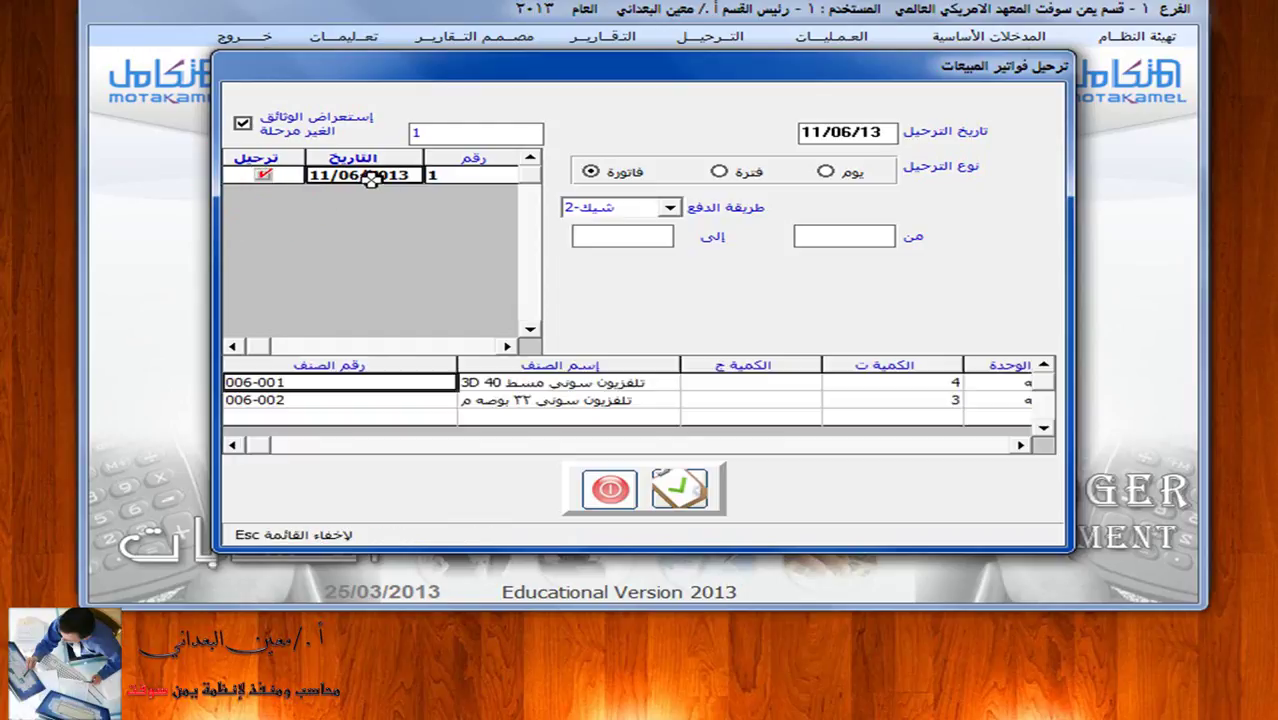
click(679, 488)
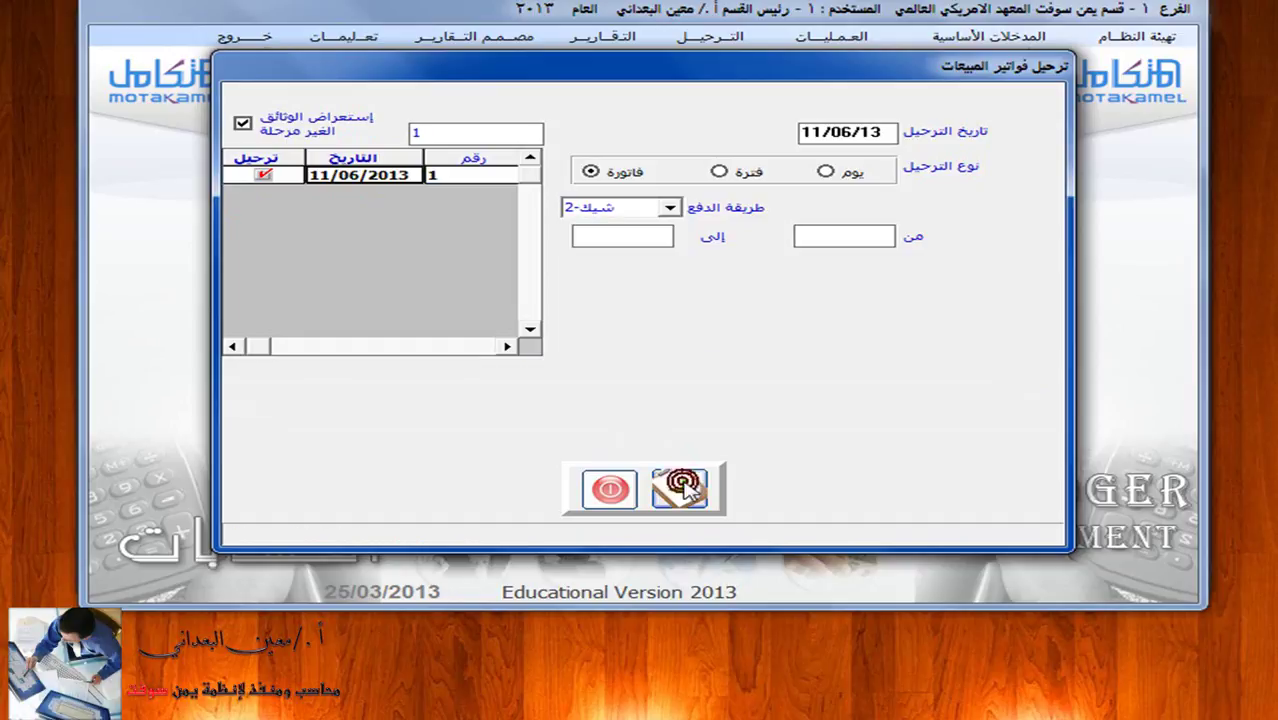
click(610, 489)
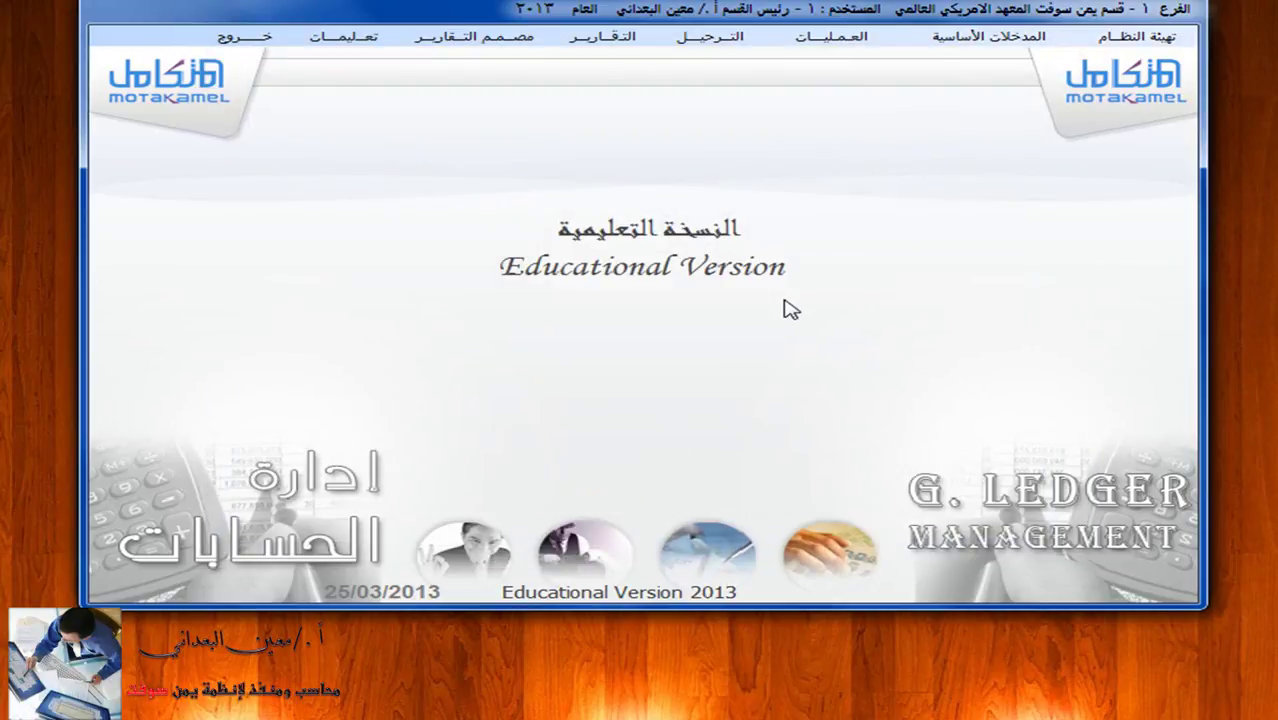
Step: Run the general journal report (اليومية العامة) for sales invoices of the cheque type, and close the report form
click(608, 36)
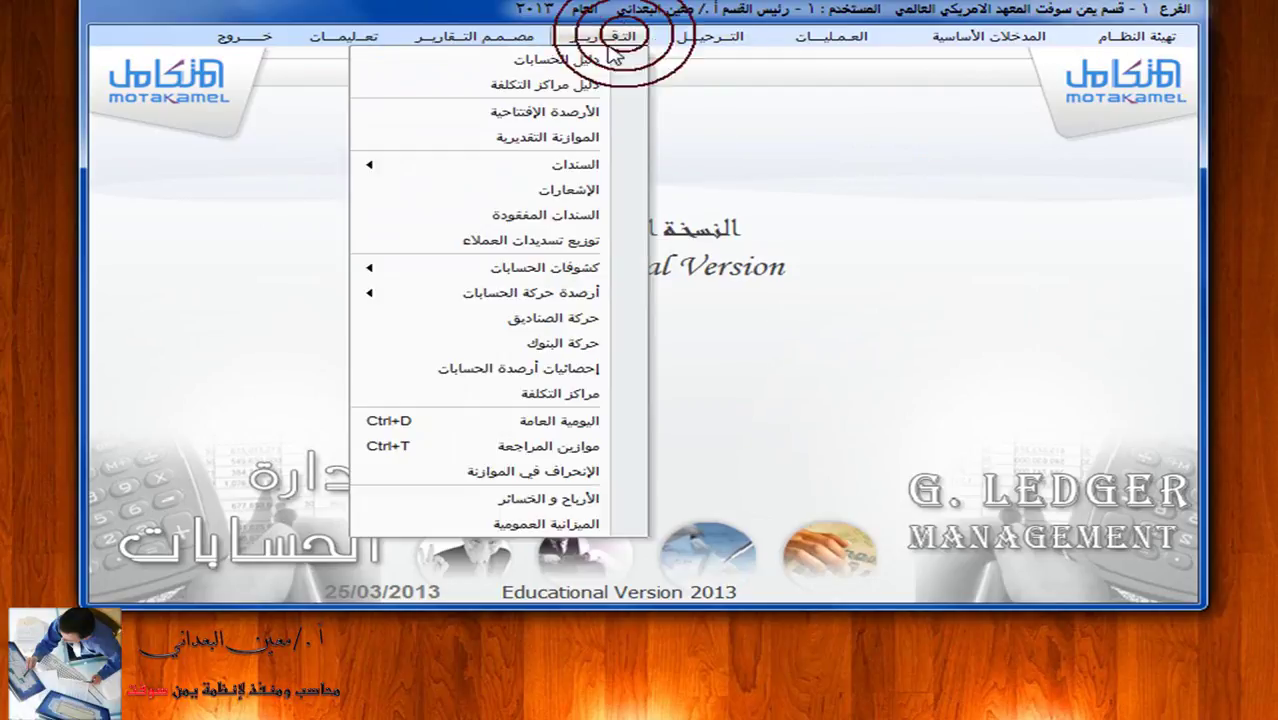
click(611, 424)
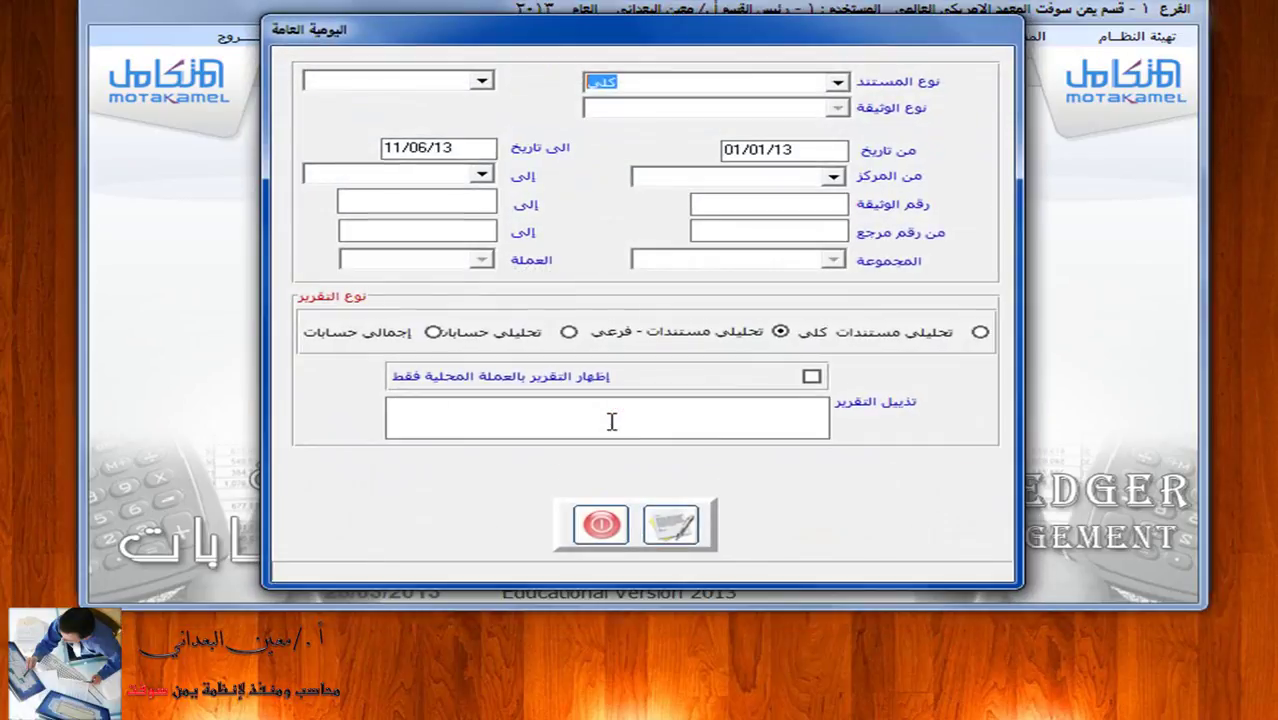
click(837, 82)
click(800, 176)
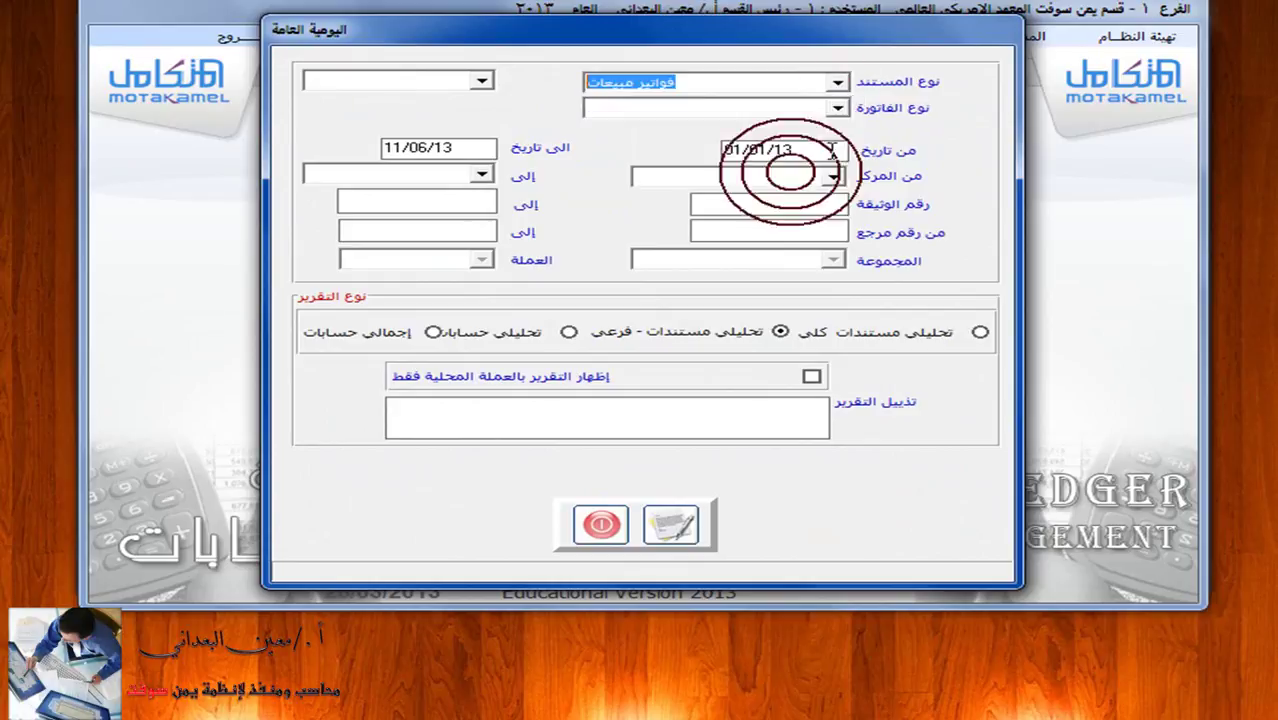
click(836, 108)
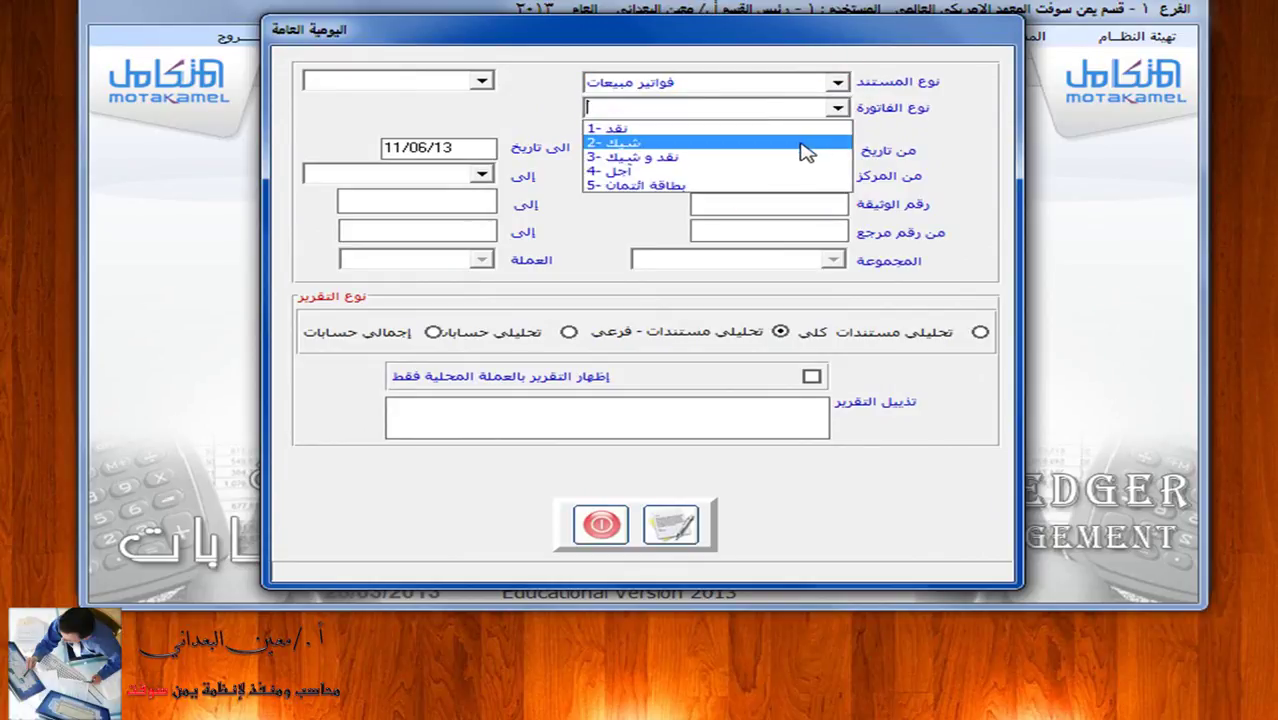
click(802, 140)
click(670, 523)
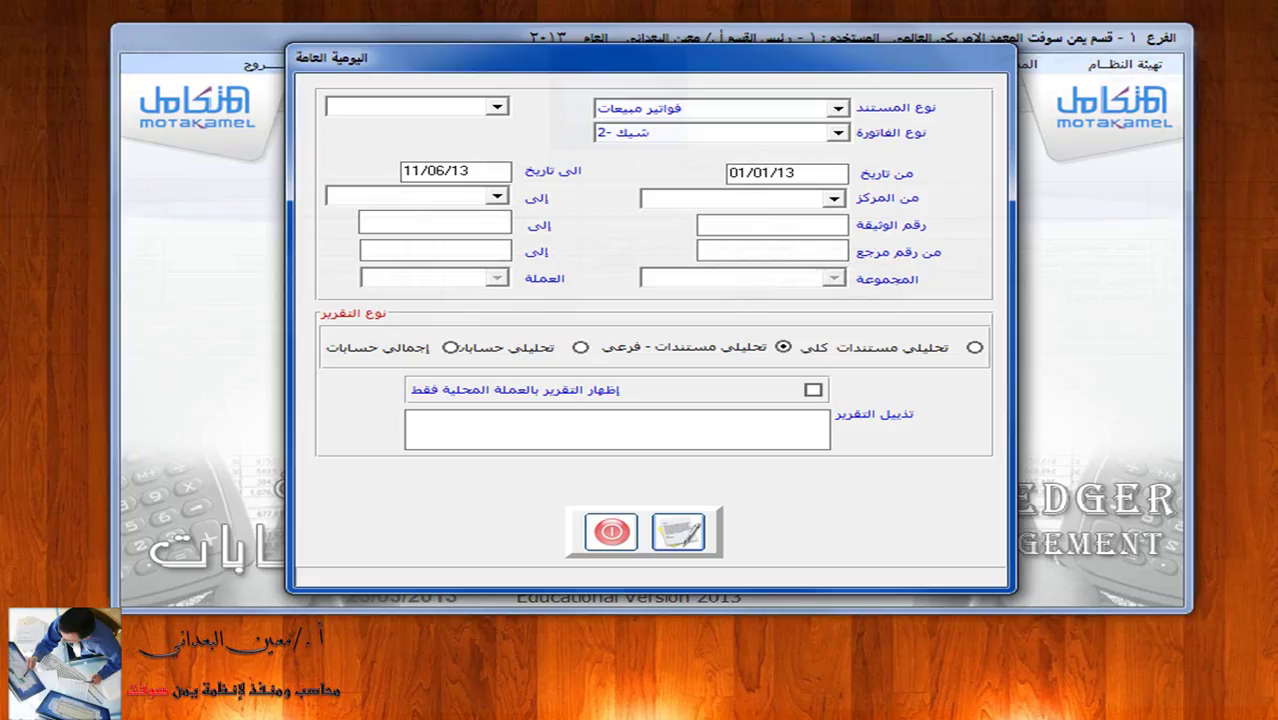
click(612, 530)
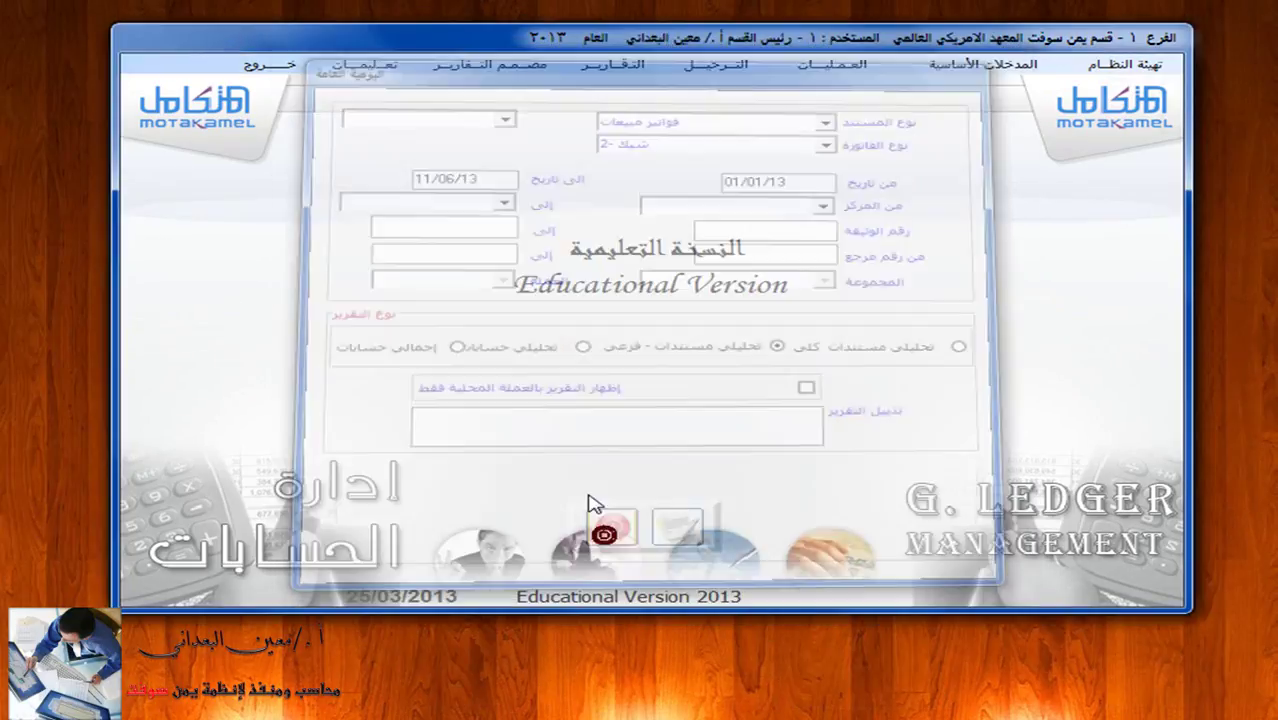
Step: Leave the general ledger and open the sales invoices window in the Sales module
click(286, 64)
click(1138, 330)
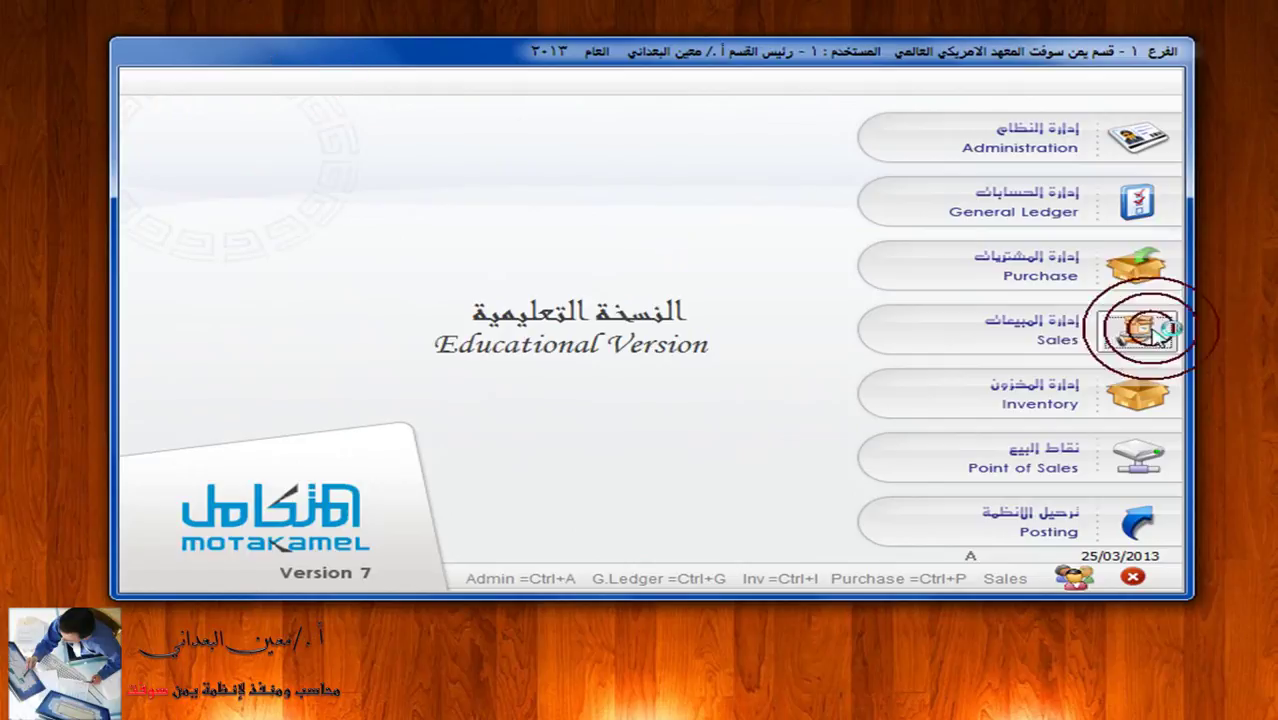
click(850, 68)
click(800, 165)
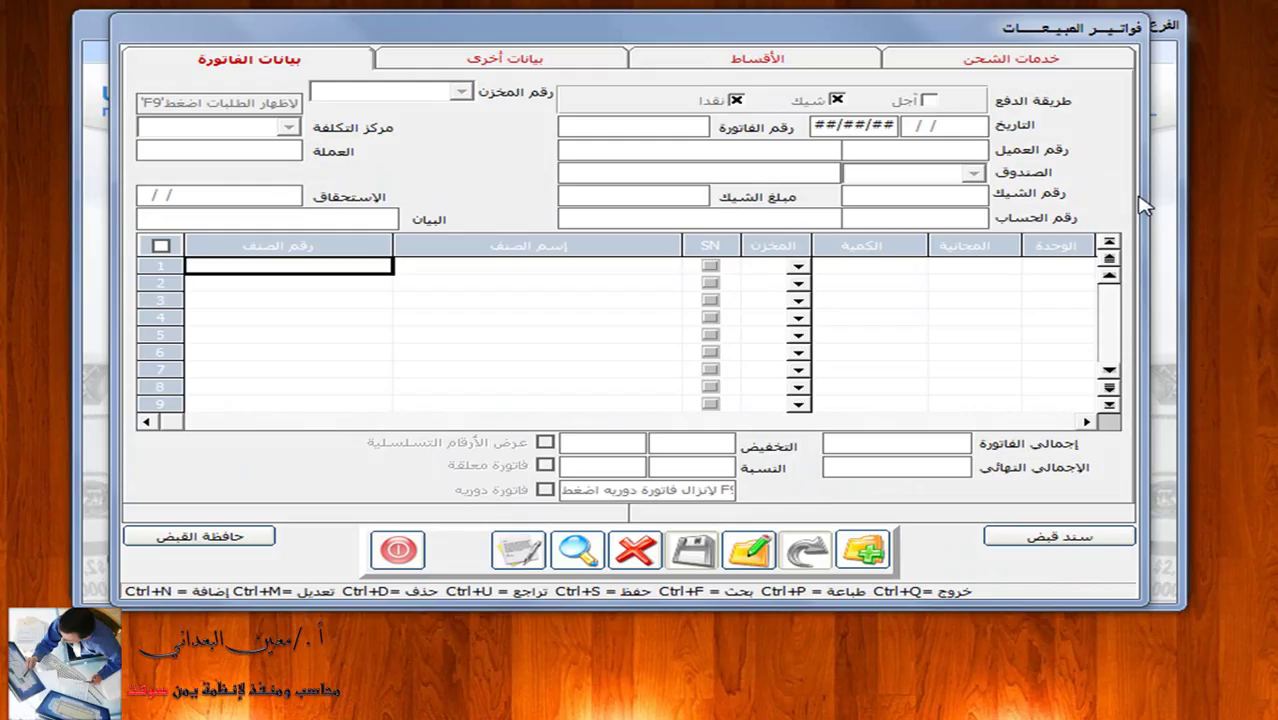
click(1145, 205)
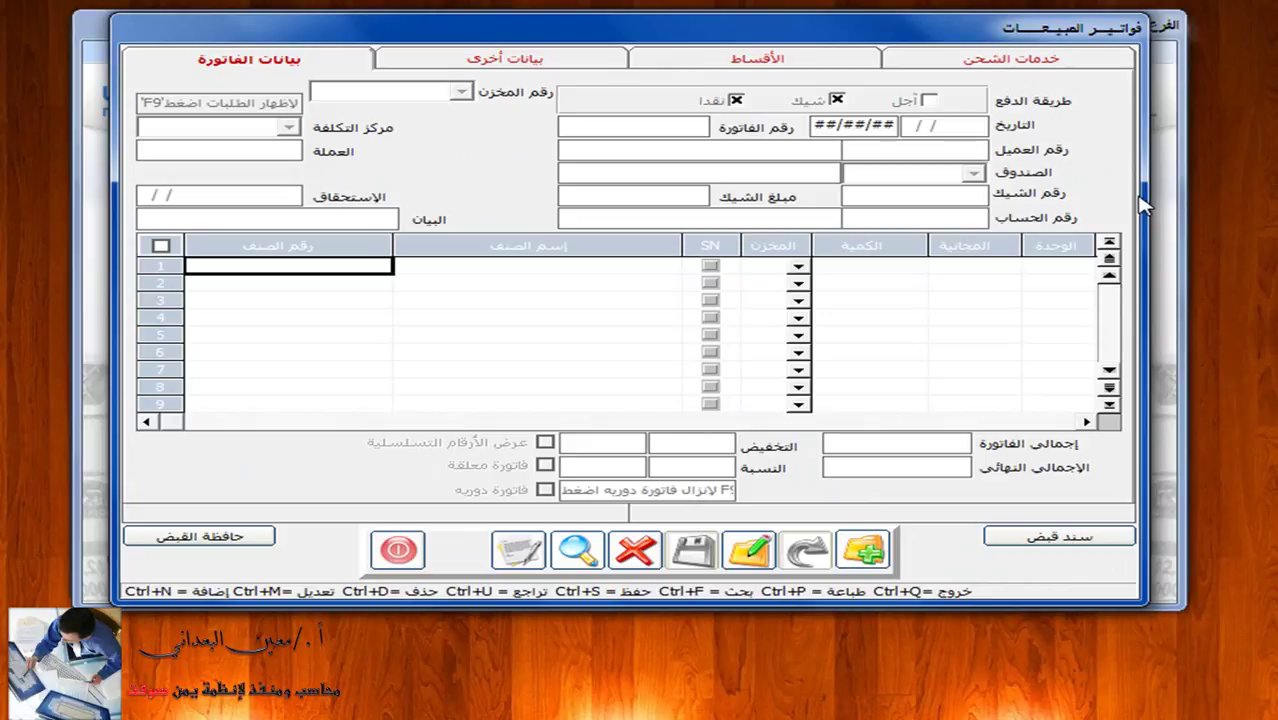
Step: Switch to the Word exercise document and read the sales invoice task paid partly by cheque and partly in cash
key(super+Tab)
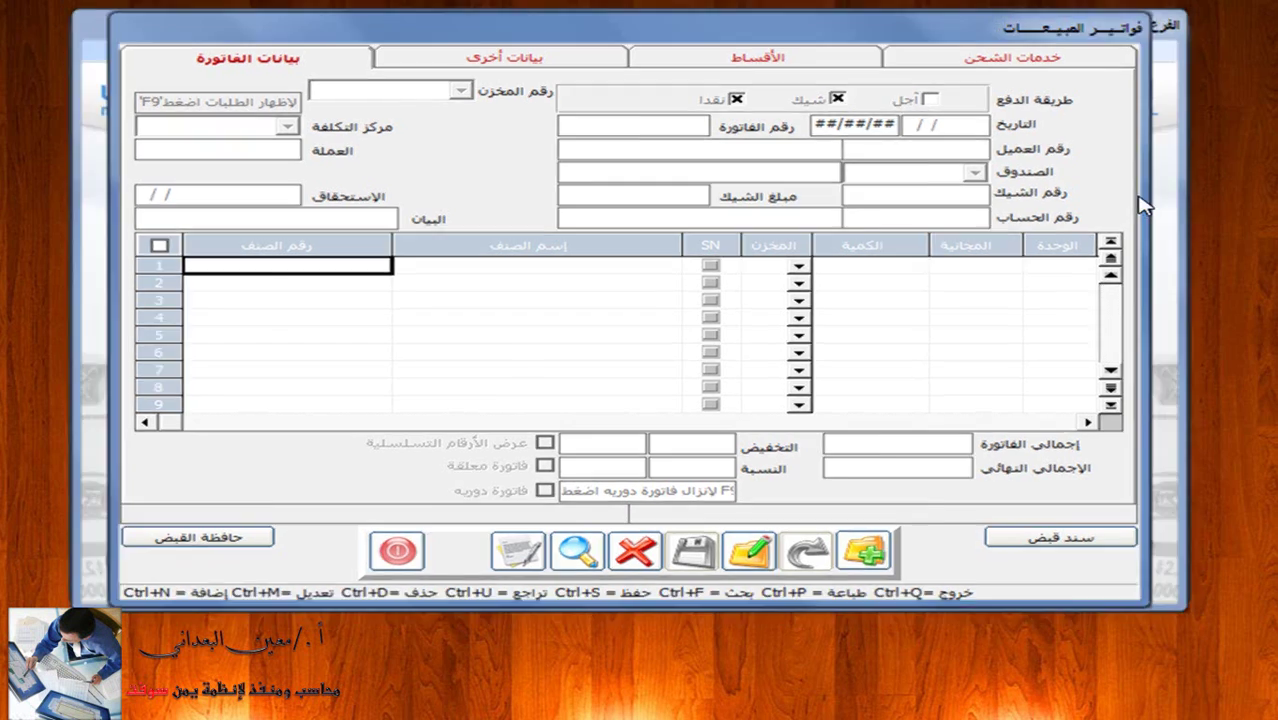
key(super+Tab)
key(super+Tab)
key(super+Tab)
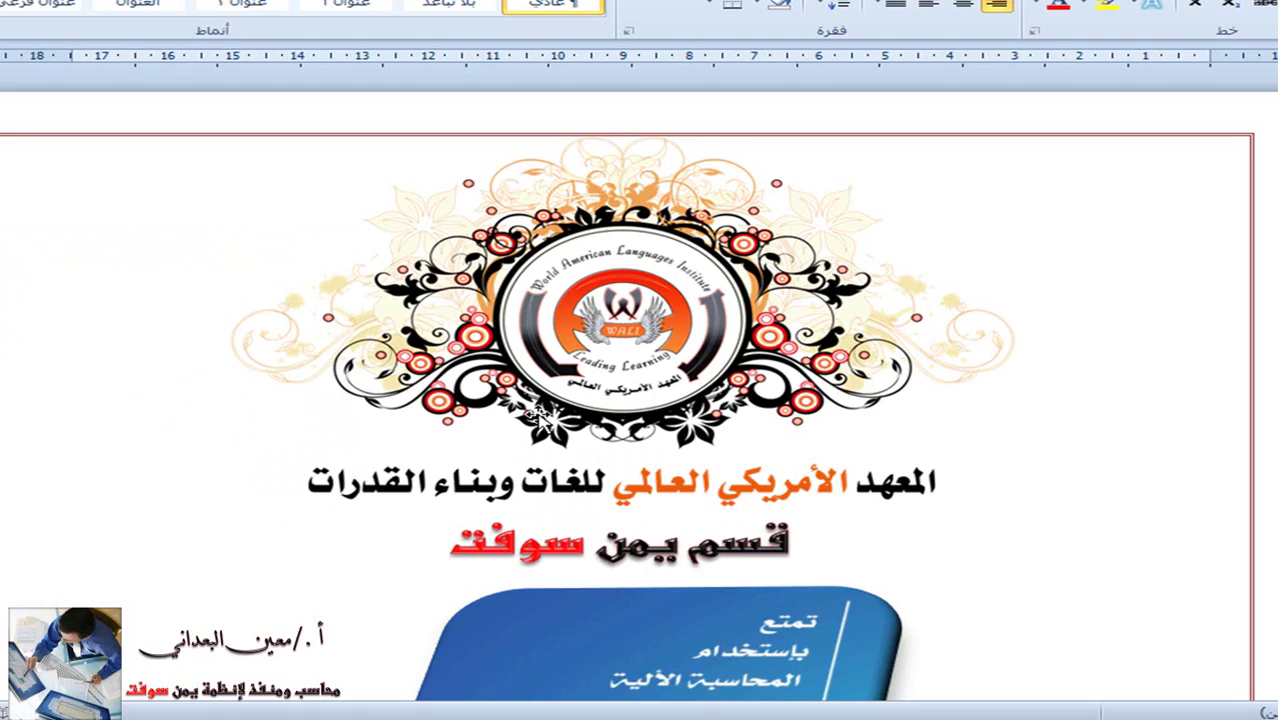
scroll(271, 445, down, 3)
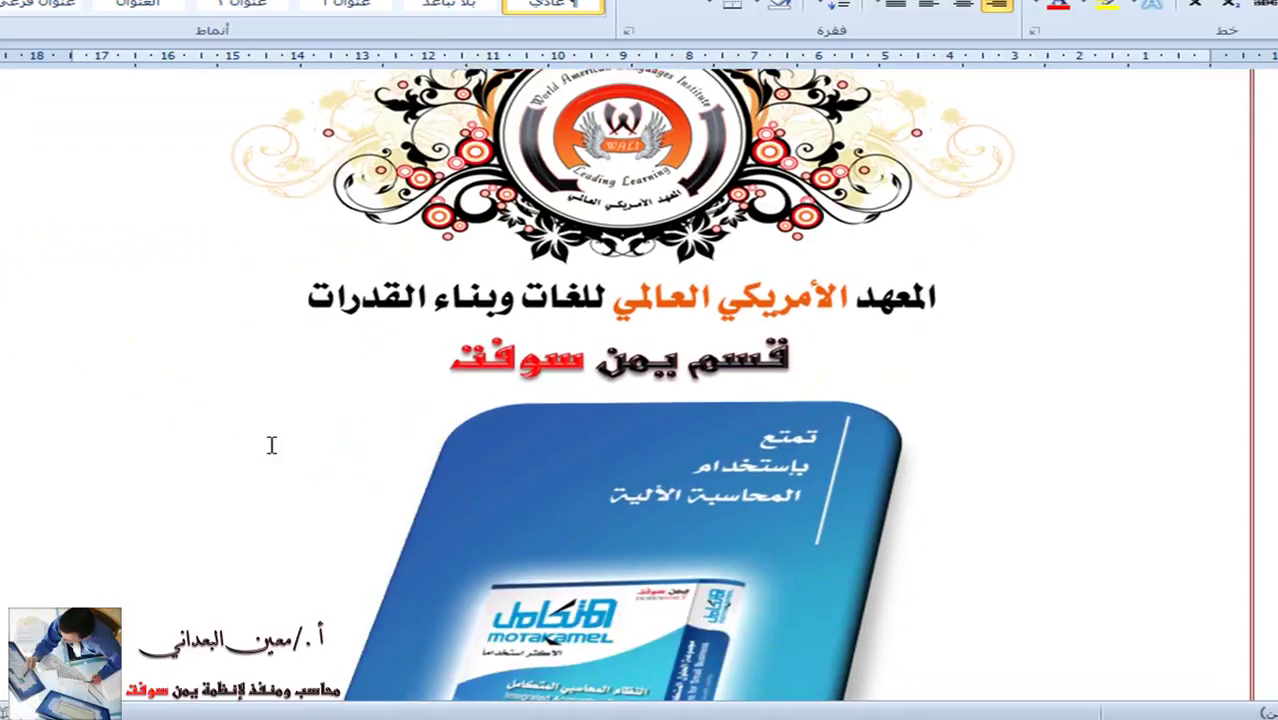
scroll(271, 445, down, 3)
scroll(280, 448, down, 10)
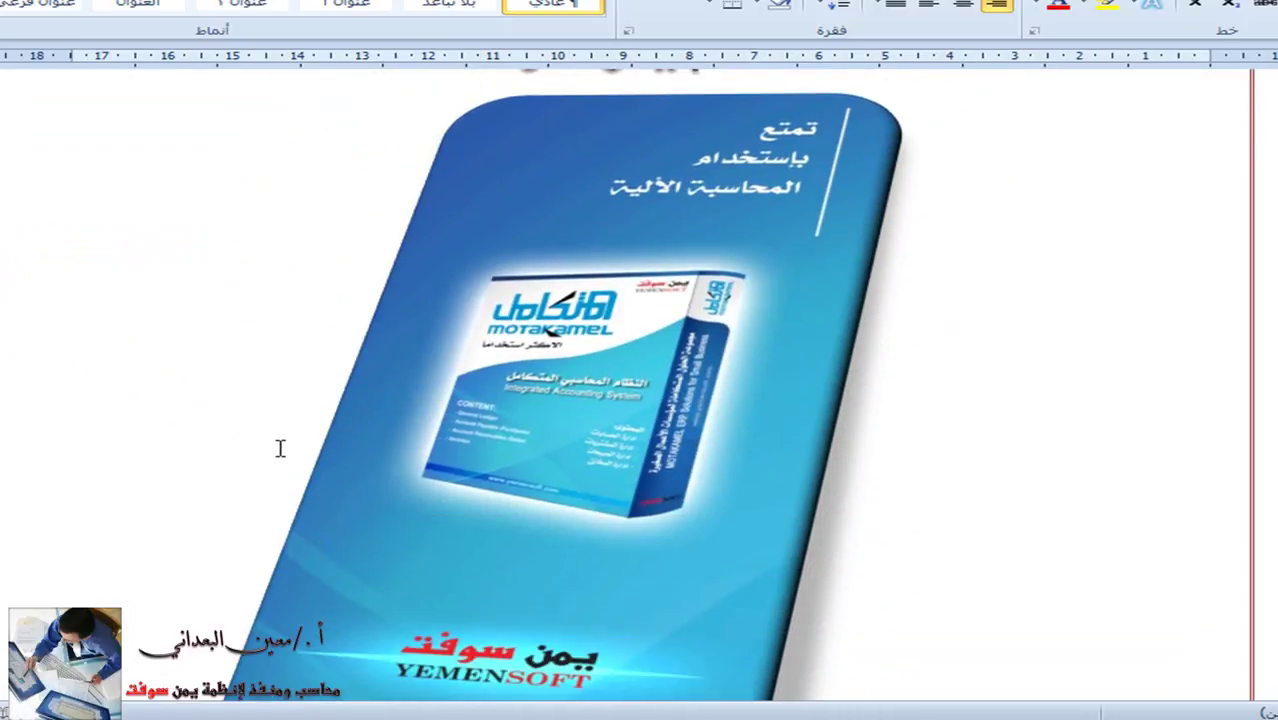
scroll(280, 448, down, 9)
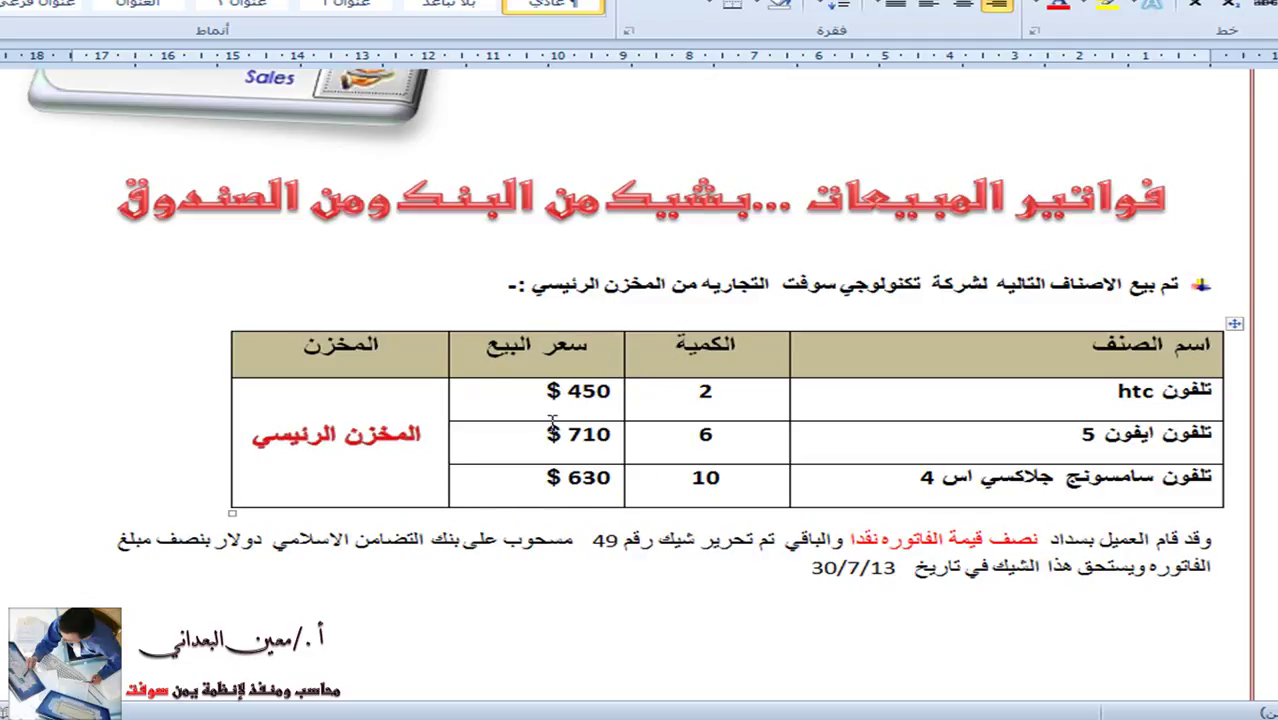
scroll(305, 516, down, 3)
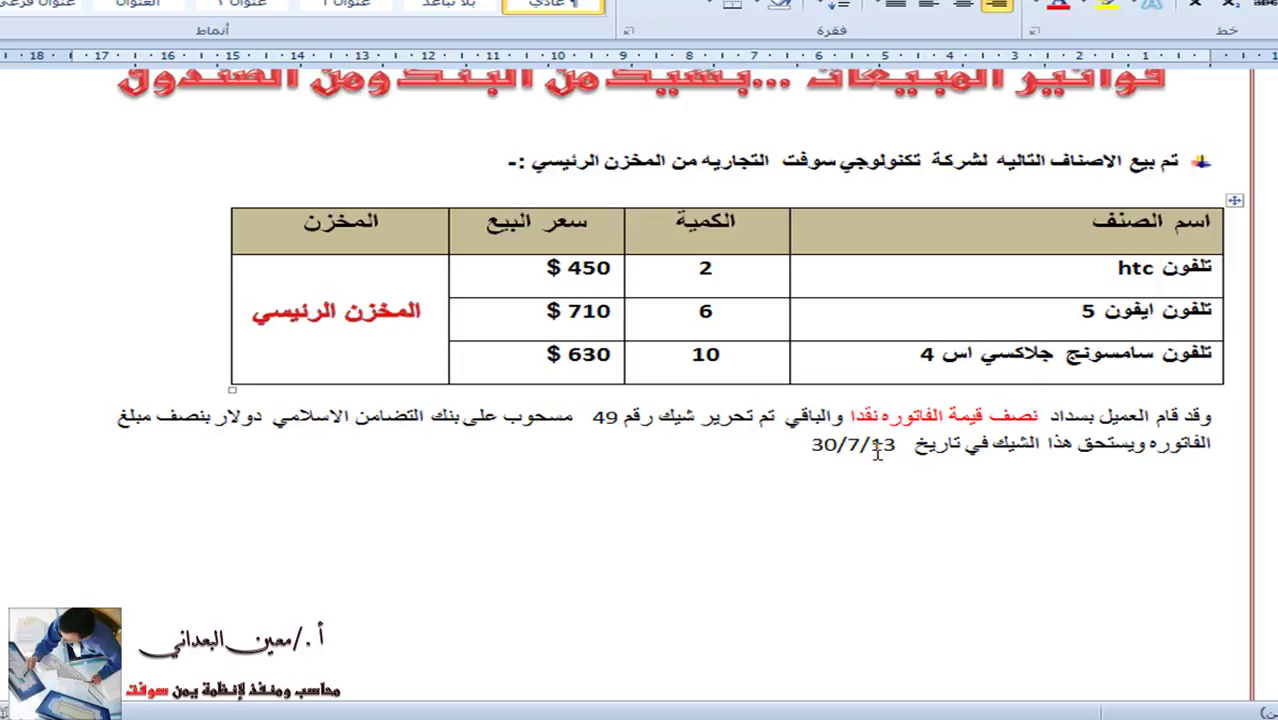
scroll(877, 452, up, 1)
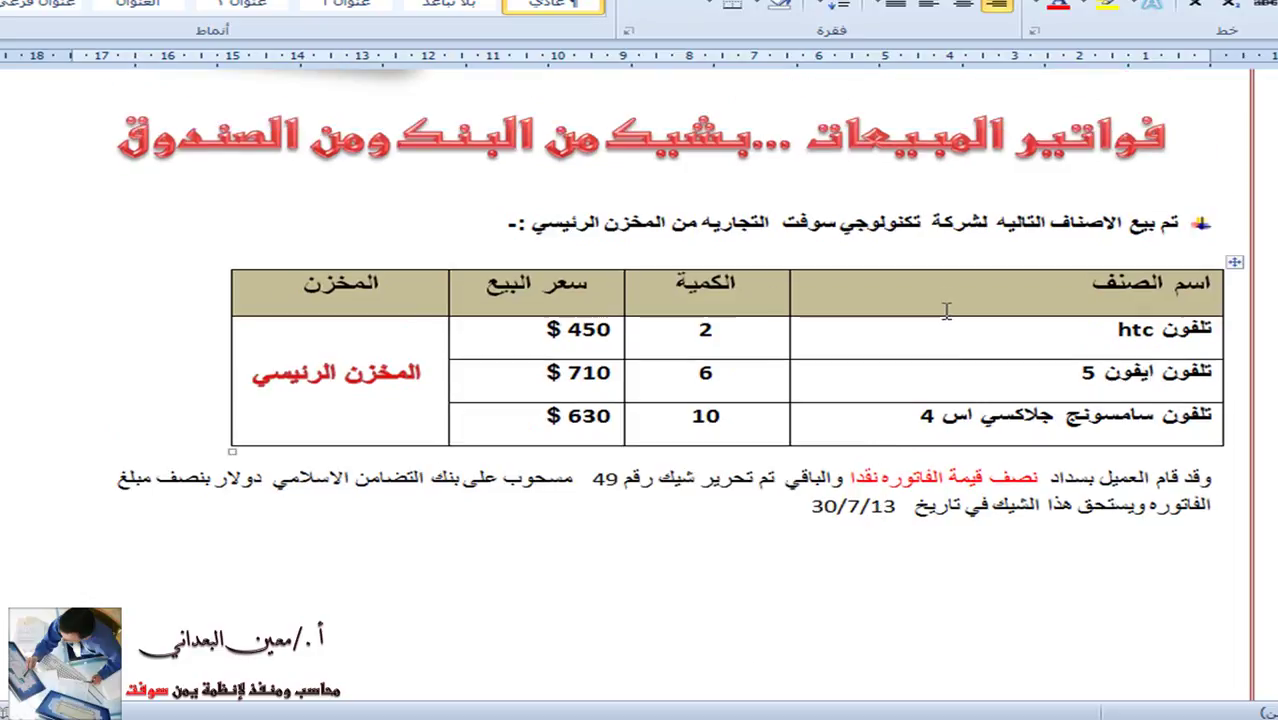
Step: Return to the accounting system and start a new sales invoice with cheque and cash payment from the main warehouse (المخزن الرئيسي)
key(super+Tab)
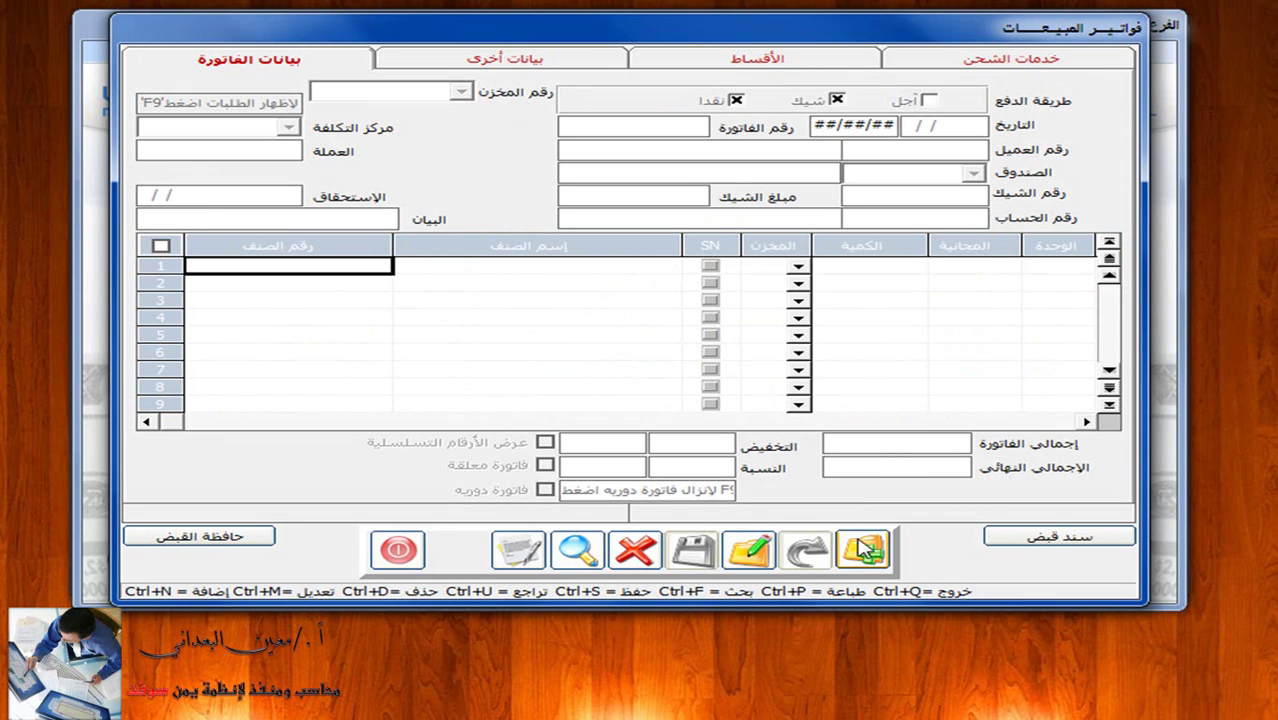
click(863, 548)
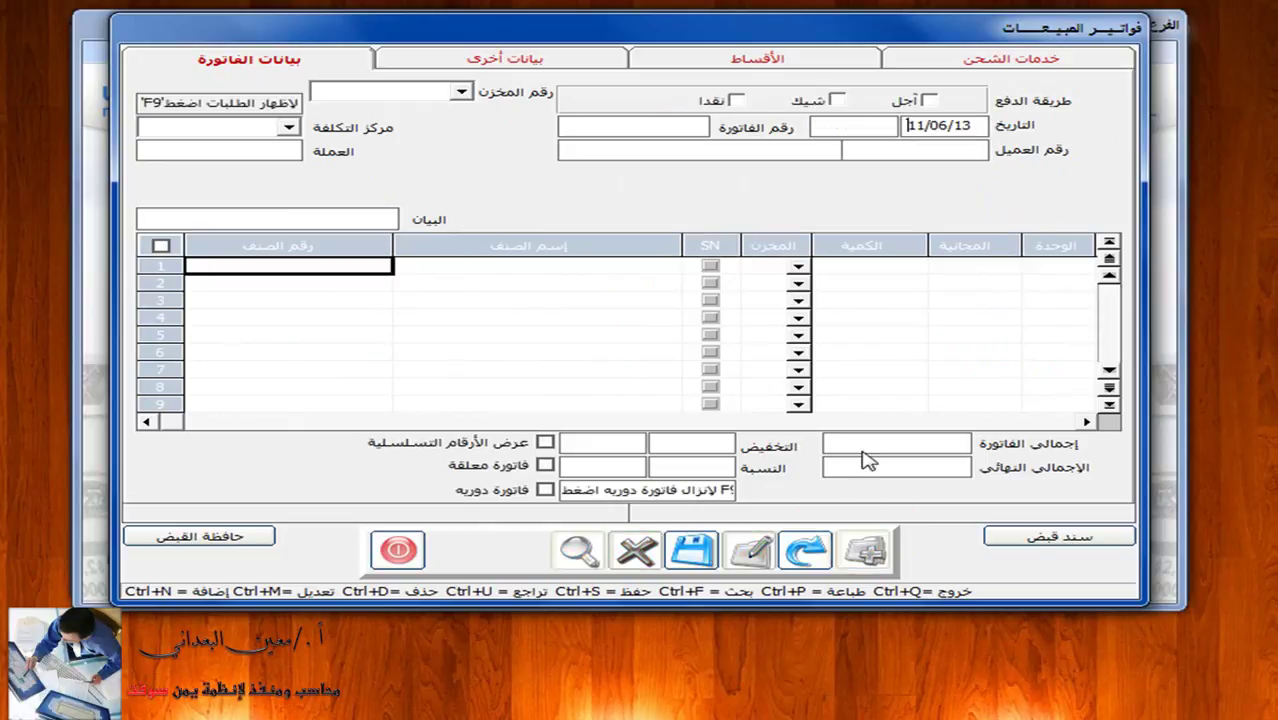
click(837, 100)
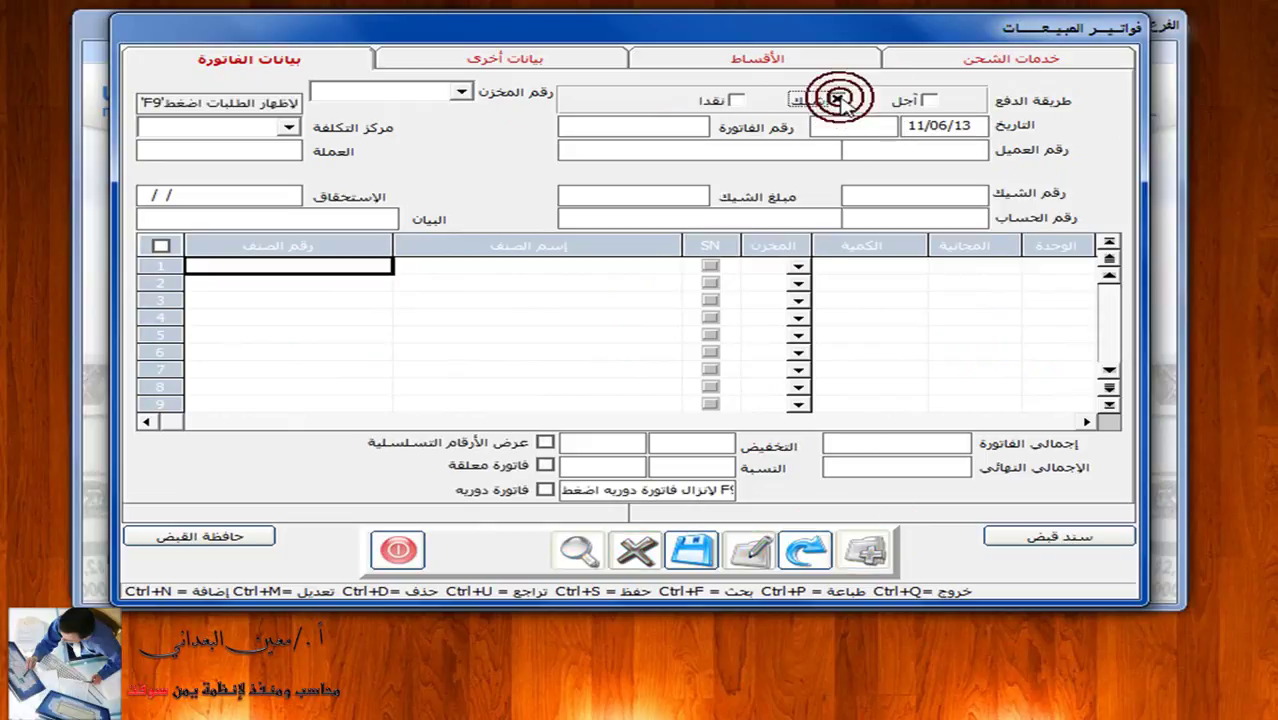
click(737, 100)
click(462, 92)
click(440, 107)
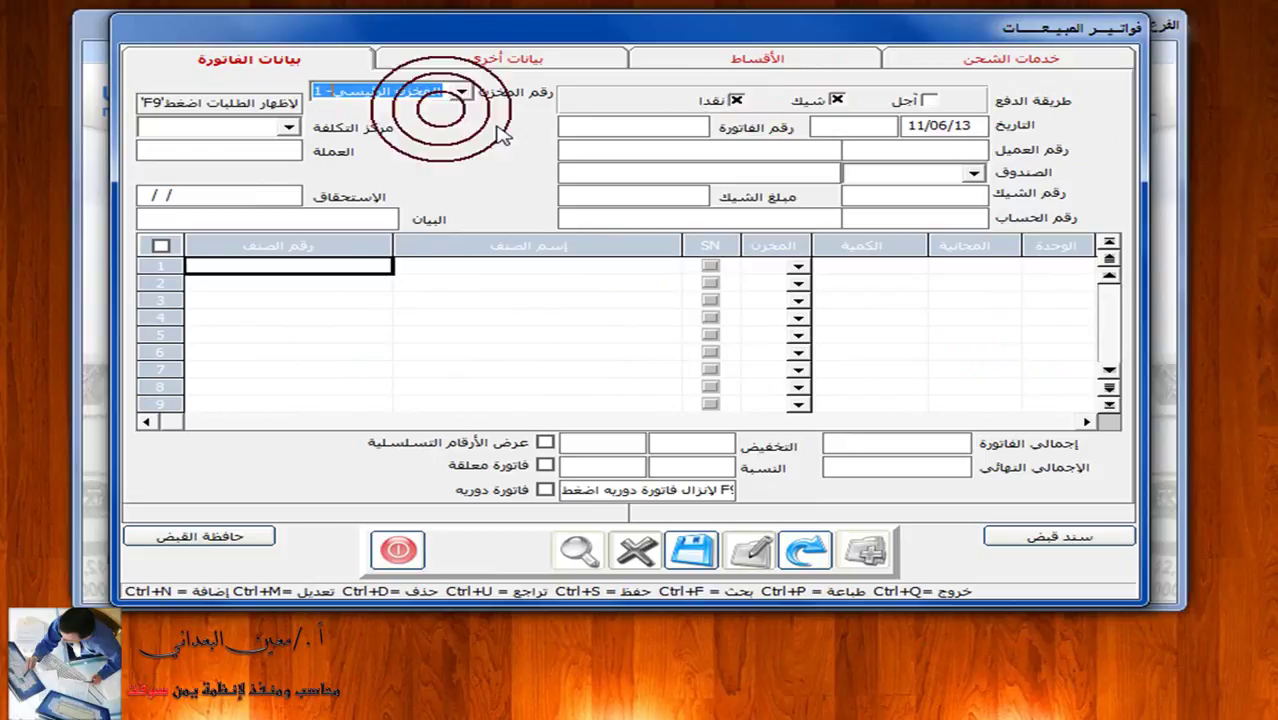
Step: Generate the invoice number, enter "شركة تكنولوجي سوفت" as the customer, and select the dollar cash box (صندوق دولار $)
click(614, 124)
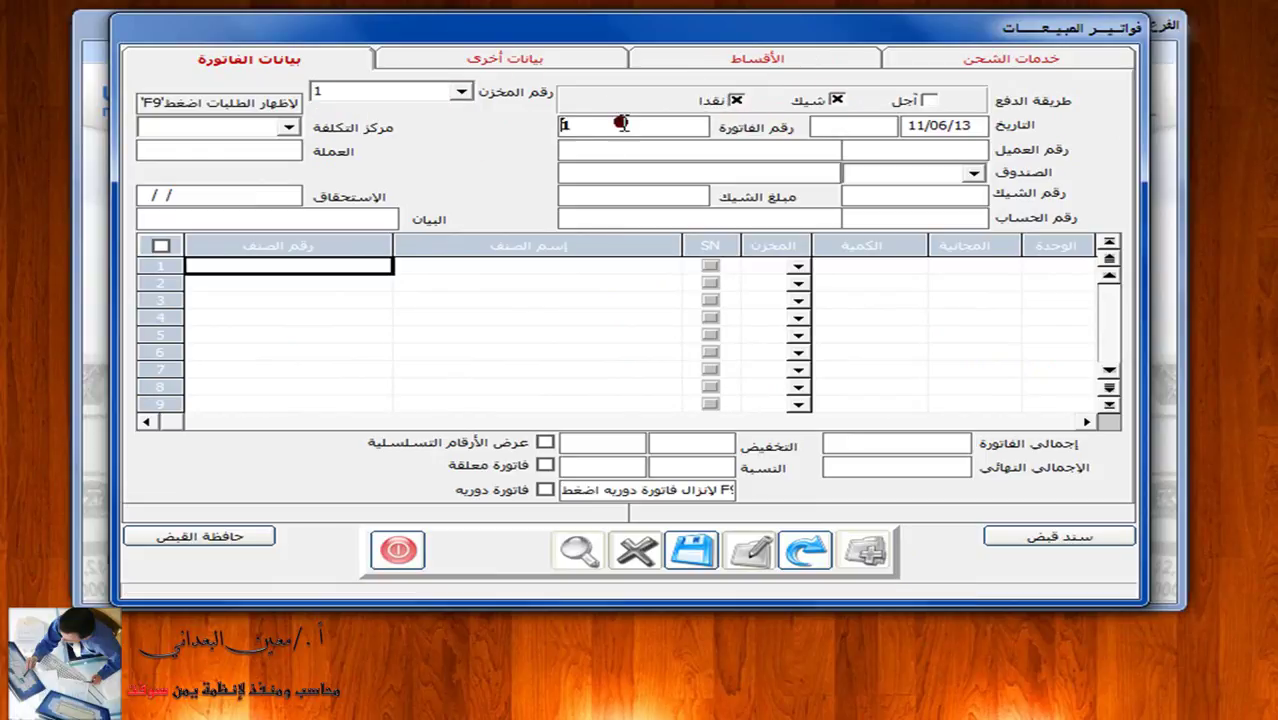
click(733, 152)
text(شركة تكنولوجي  سوفت)
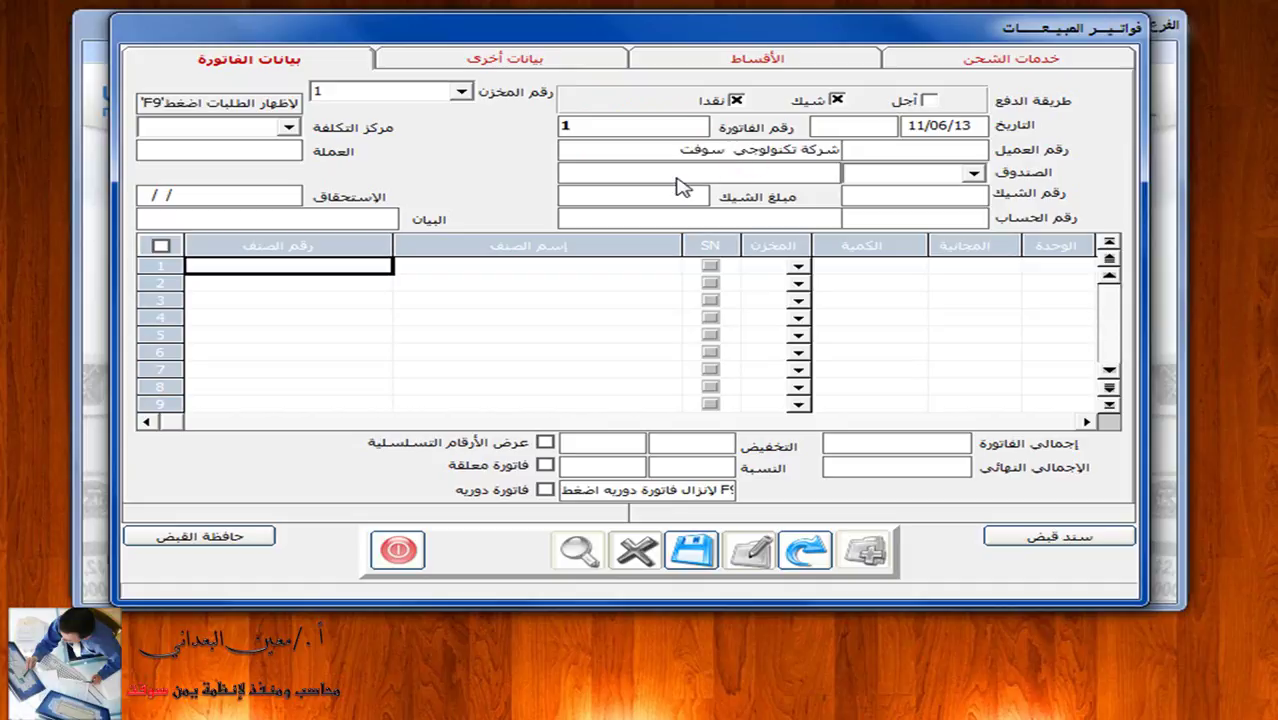
click(973, 172)
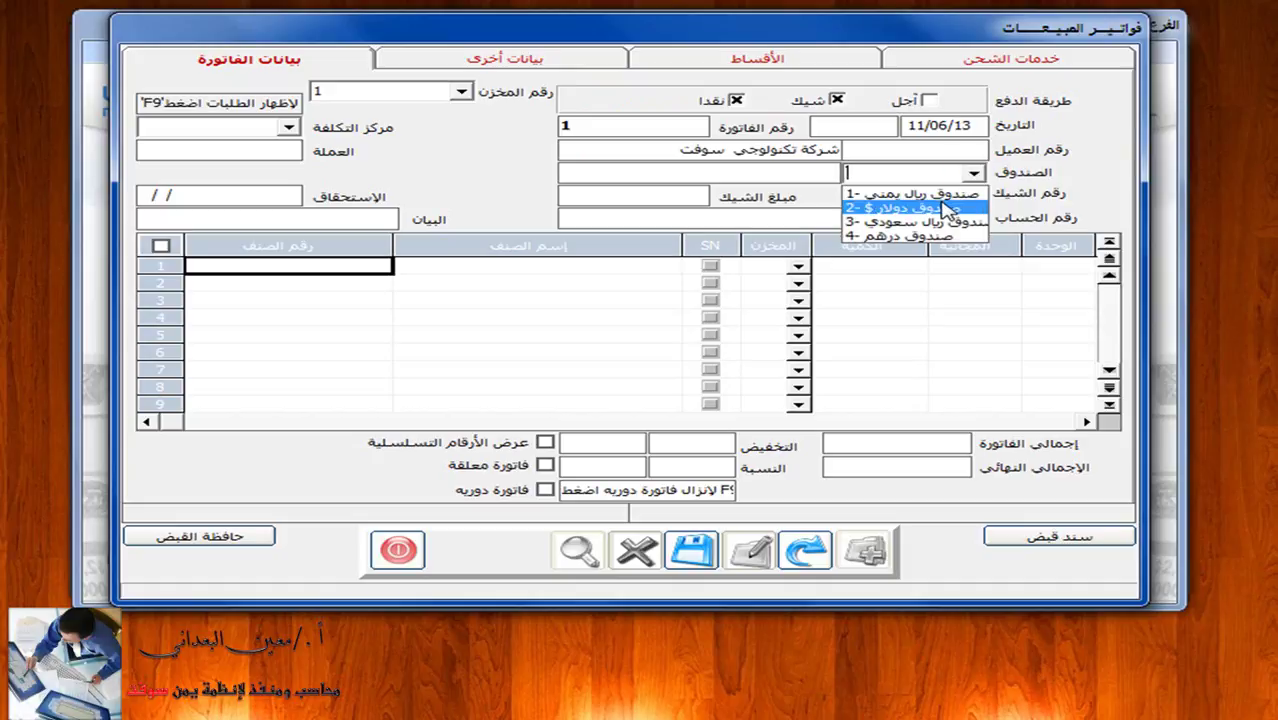
click(942, 206)
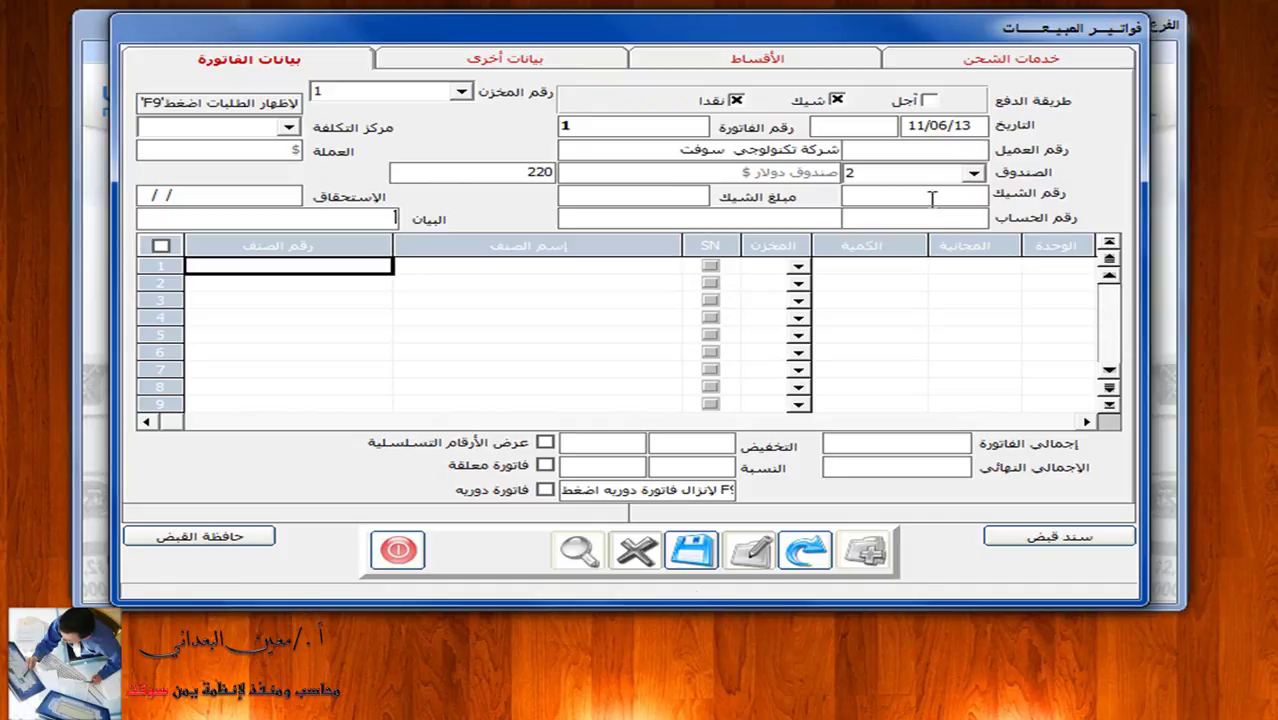
Step: Enter cheque number 49 with a due date of 30/07/13
click(940, 197)
text(4)
key(Return)
text(30)
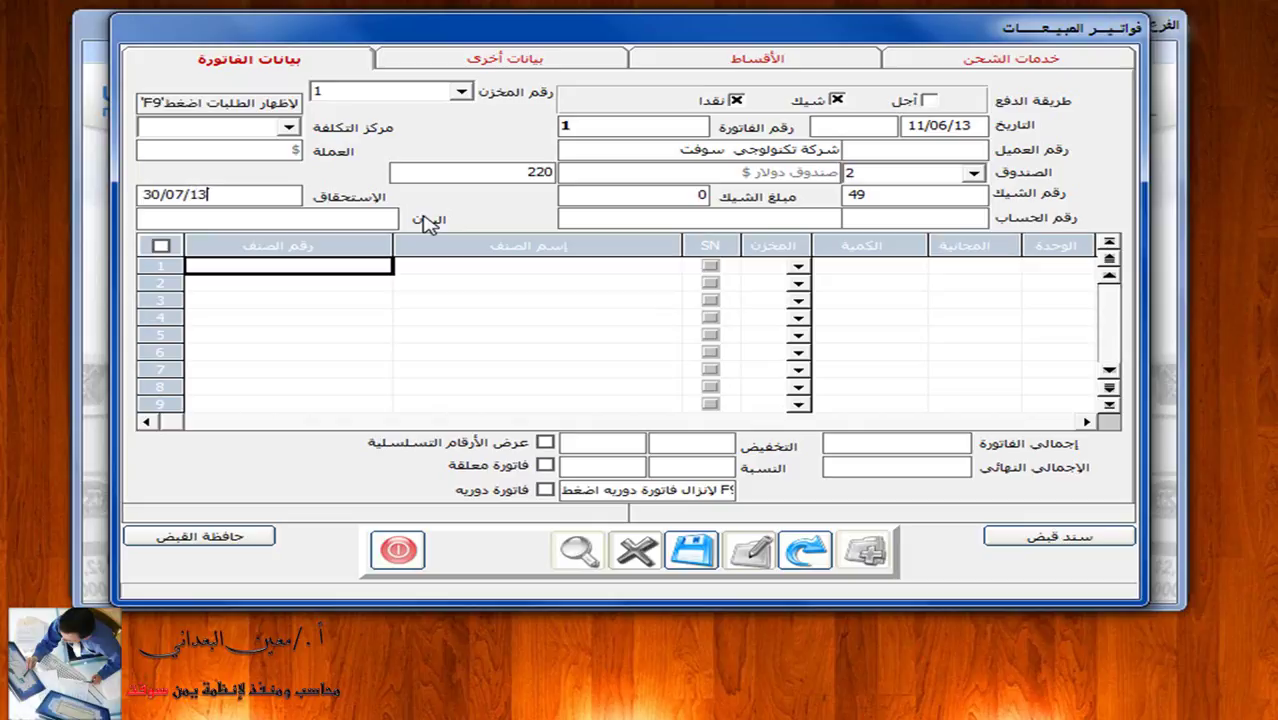
key(Return)
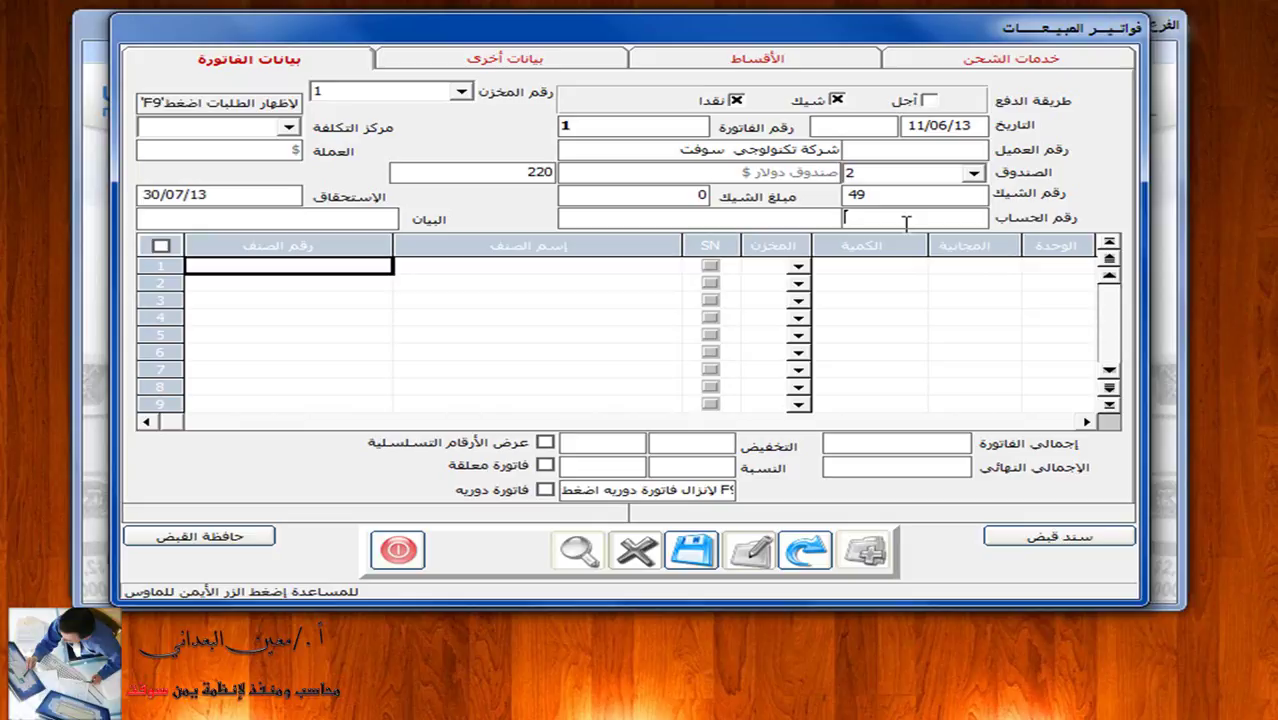
Step: Choose the bank account "بنك التضامن الاسلامي دولار $" for the cheque and enter the description "سداد قيمة الفاتوره نقدا وبشيك رقم ٤٩"
key(F9)
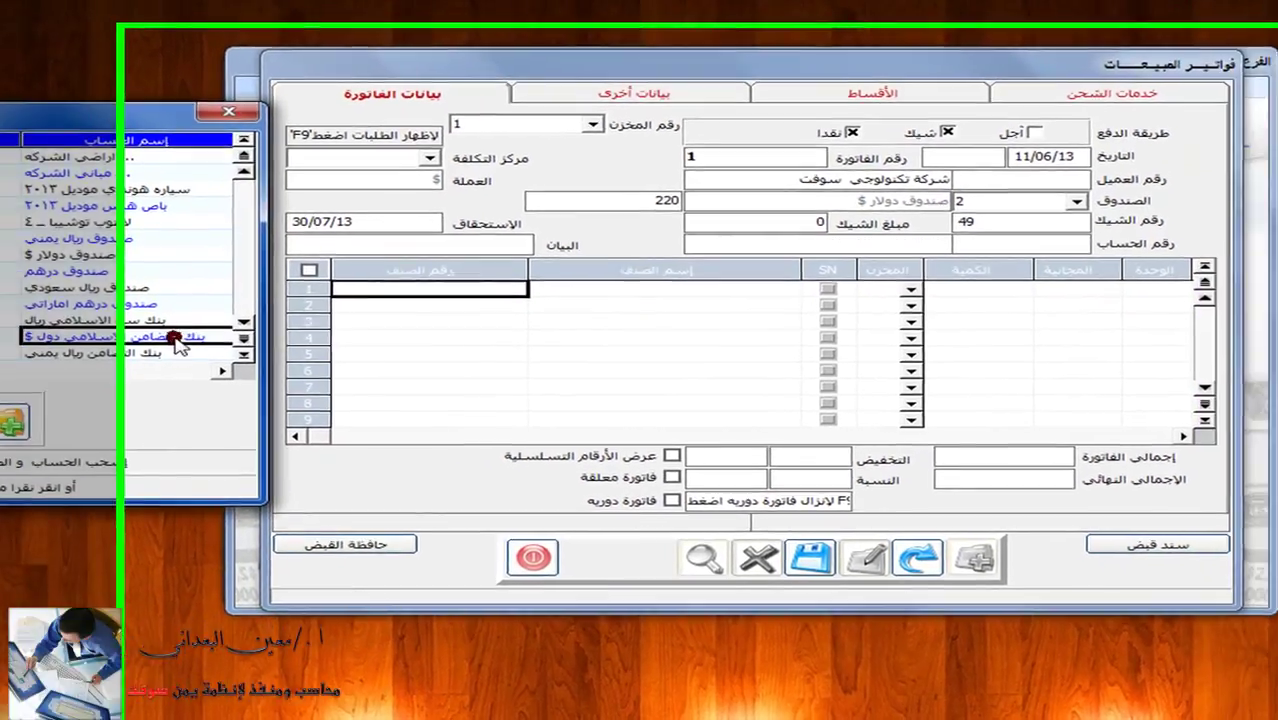
double_click(301, 352)
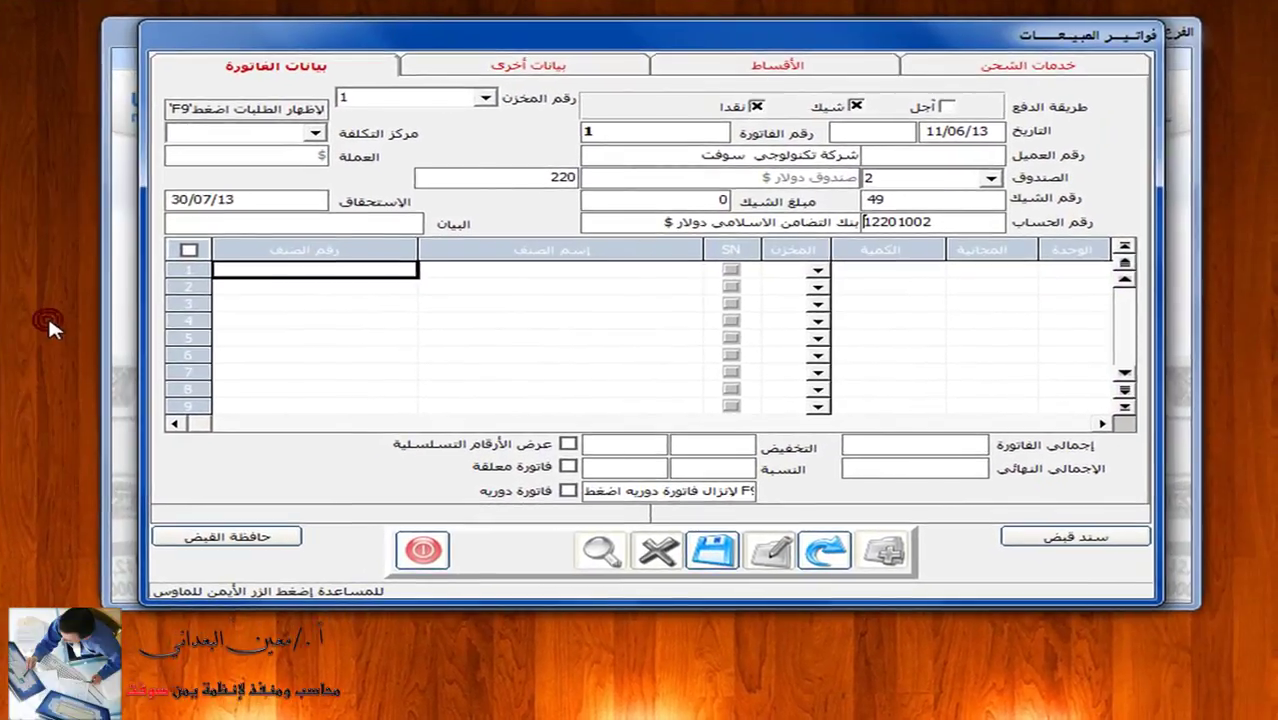
click(404, 226)
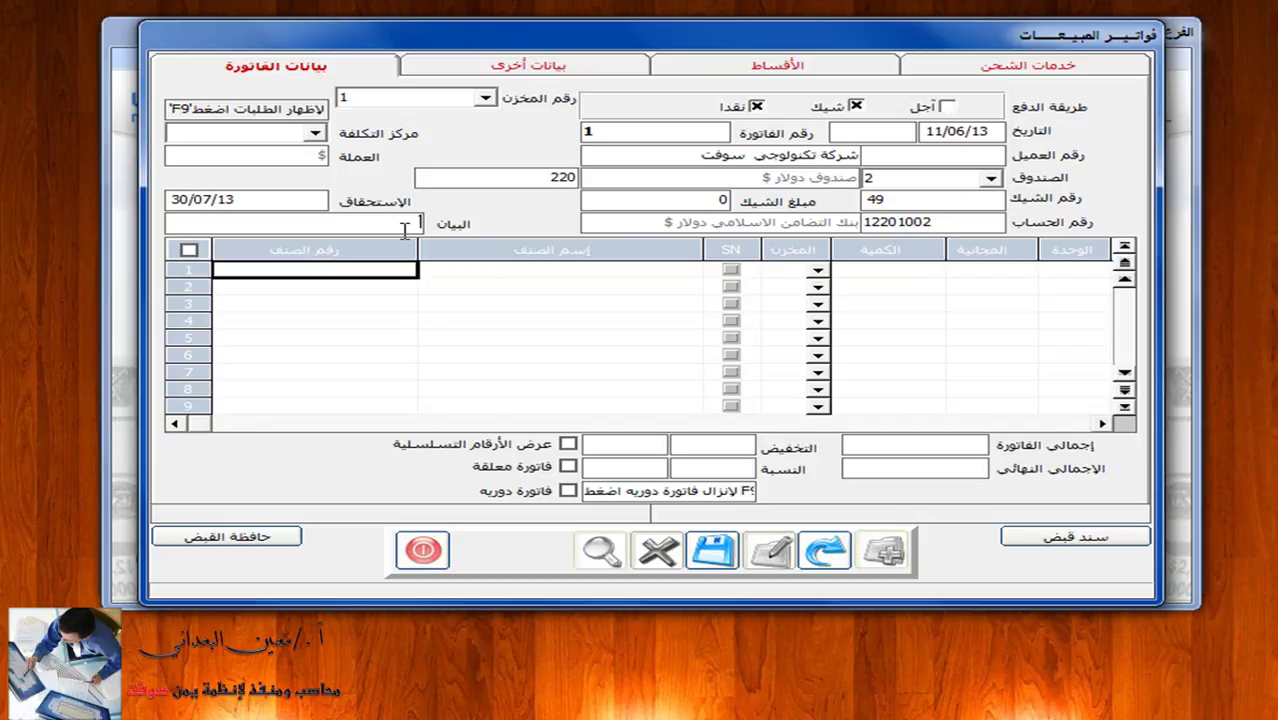
text(سداد قيمة الفاتوره نقدا وبشيك رقم ٤٩)
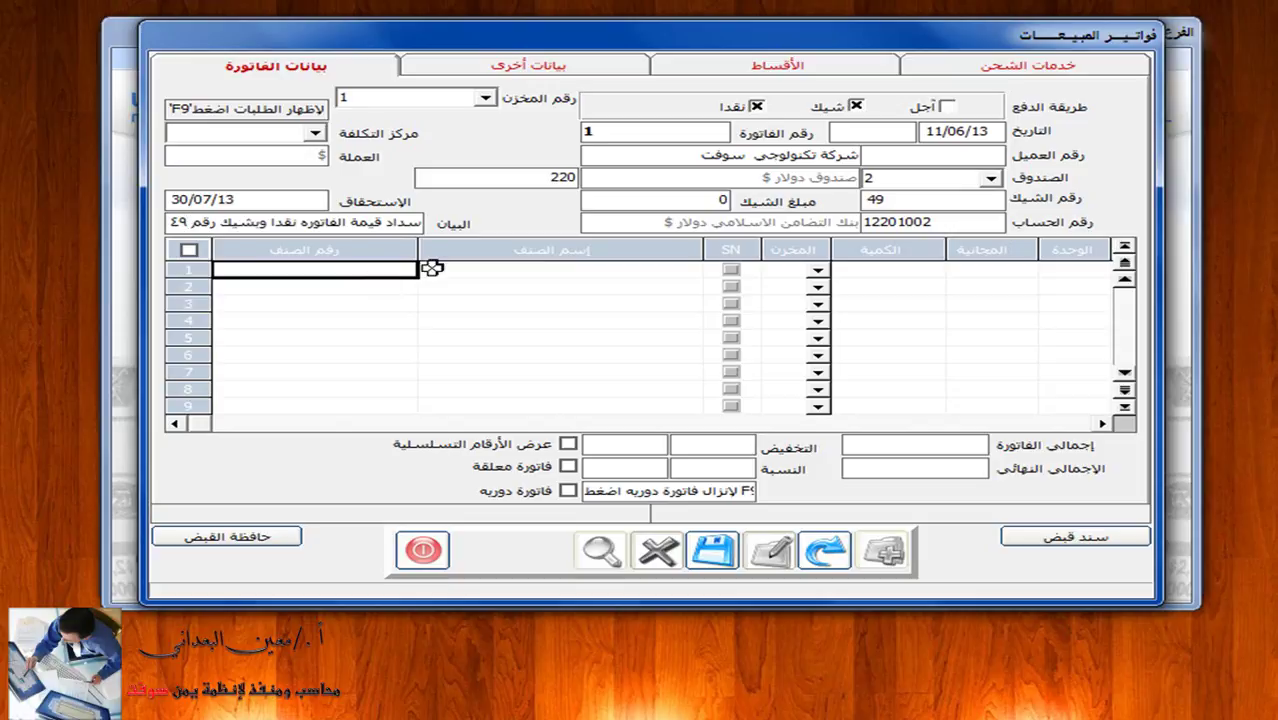
Step: Find the item "تلفون htc" and add it as the first invoice line with quantity 4 and price 470
click(432, 268)
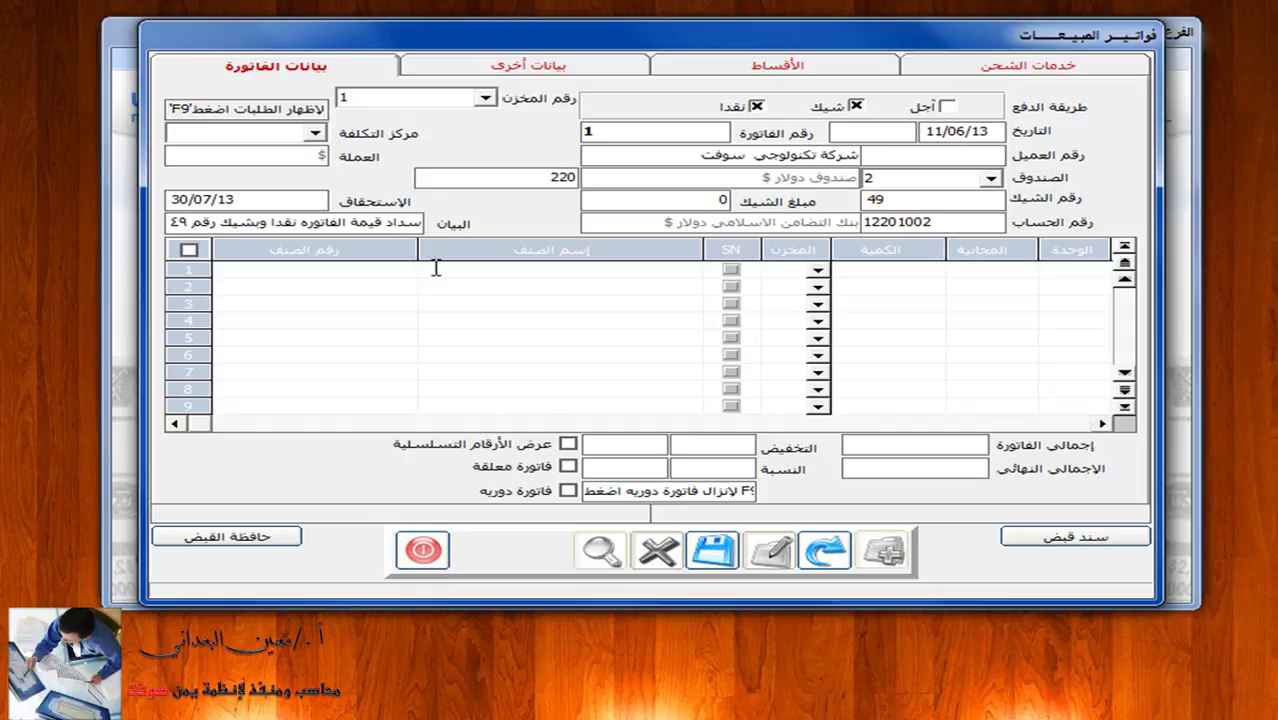
text(*)
key(Return)
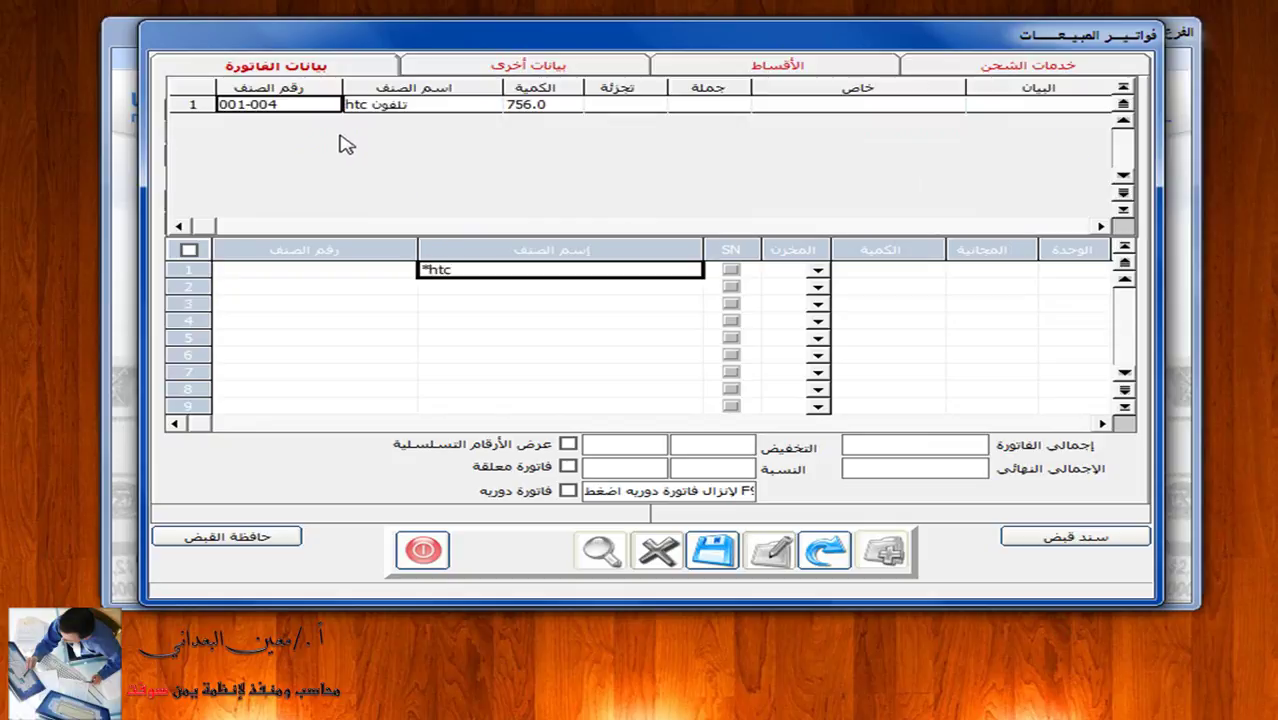
double_click(376, 104)
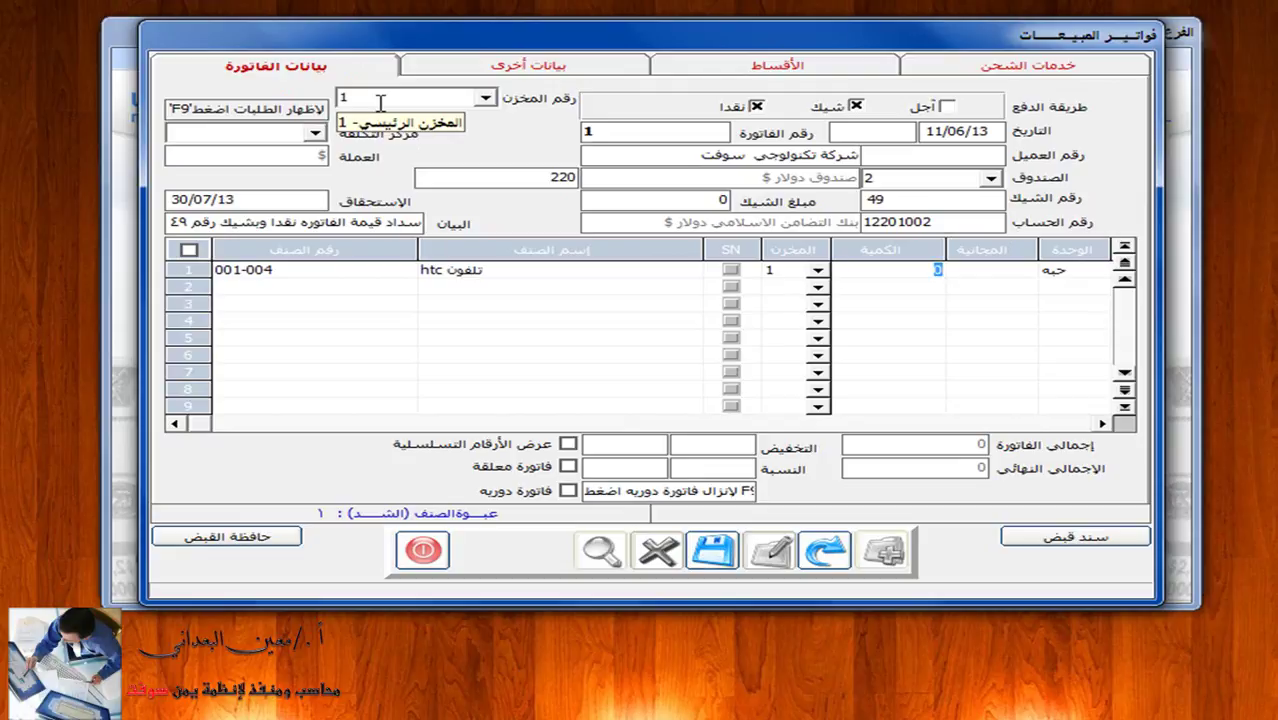
text(4)
key(Return)
key(Return)
key(Return)
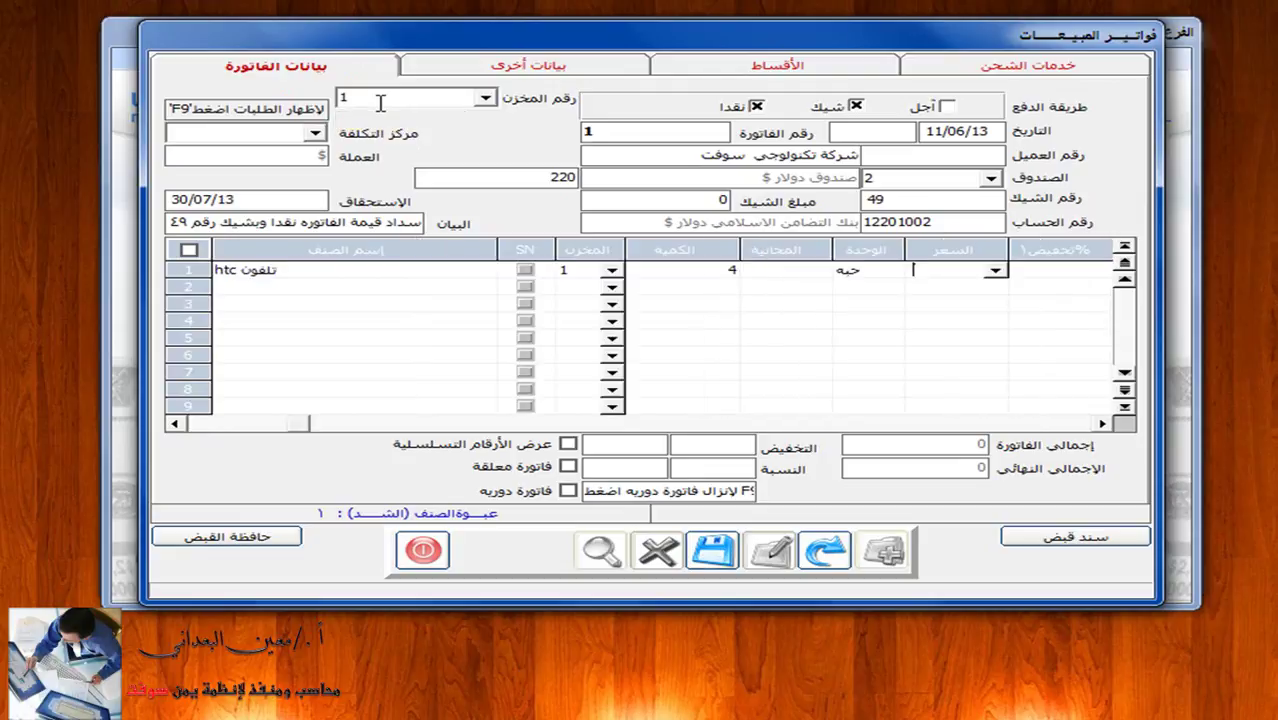
text(470)
key(Return)
key(Return)
key(Return)
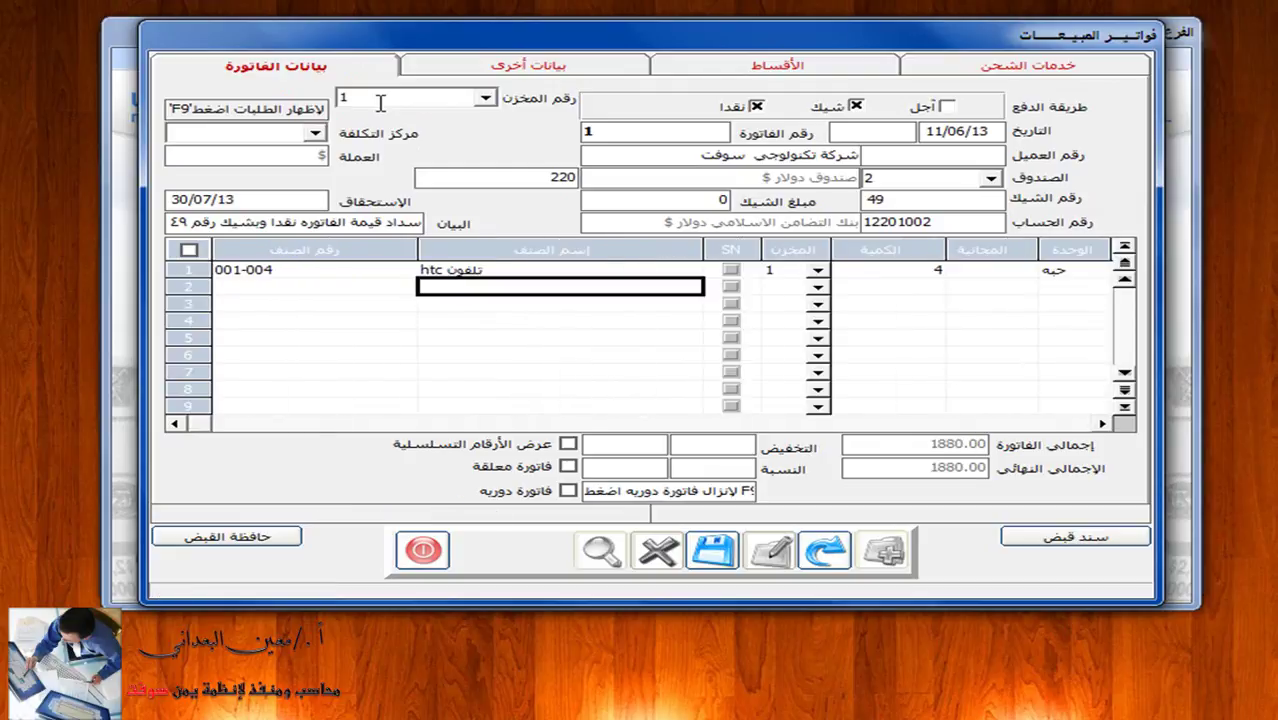
Step: Search for "جلاكسي" and add "تلفون جلاكسي سامسونج اس ٤" as the second line with quantity 3 and price 630
text(*)
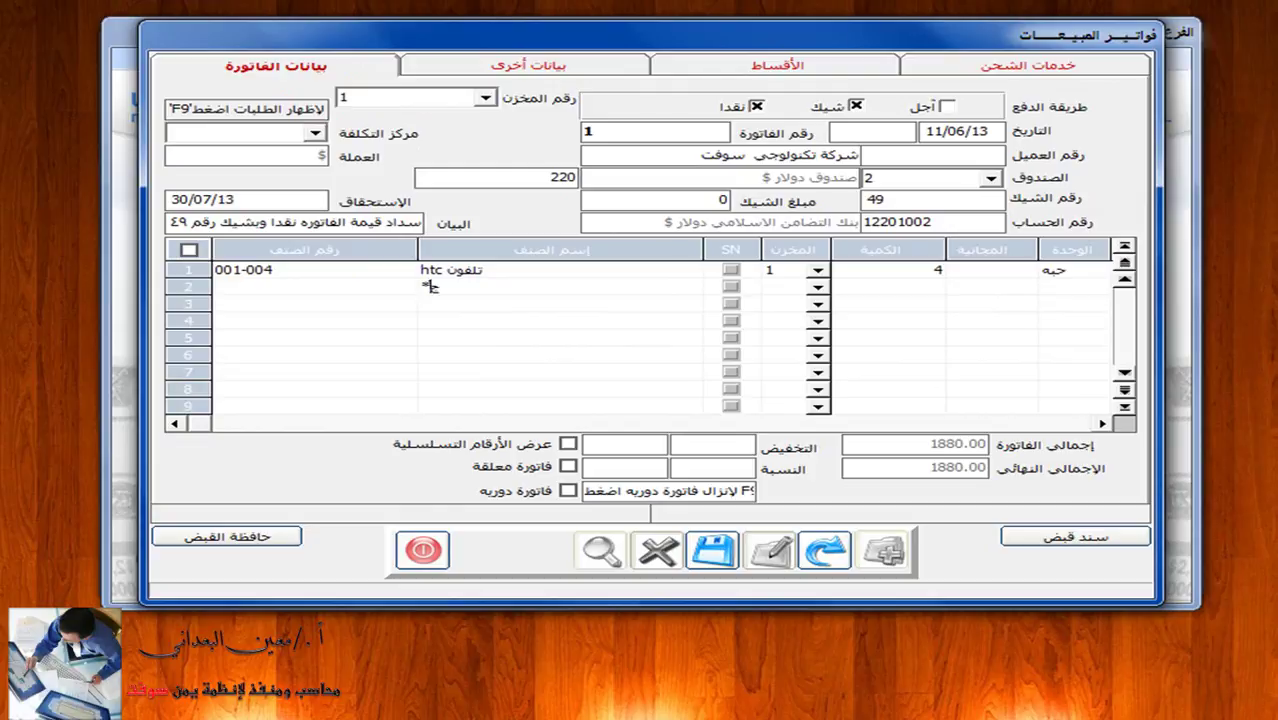
text(جلاكسي)
key(Return)
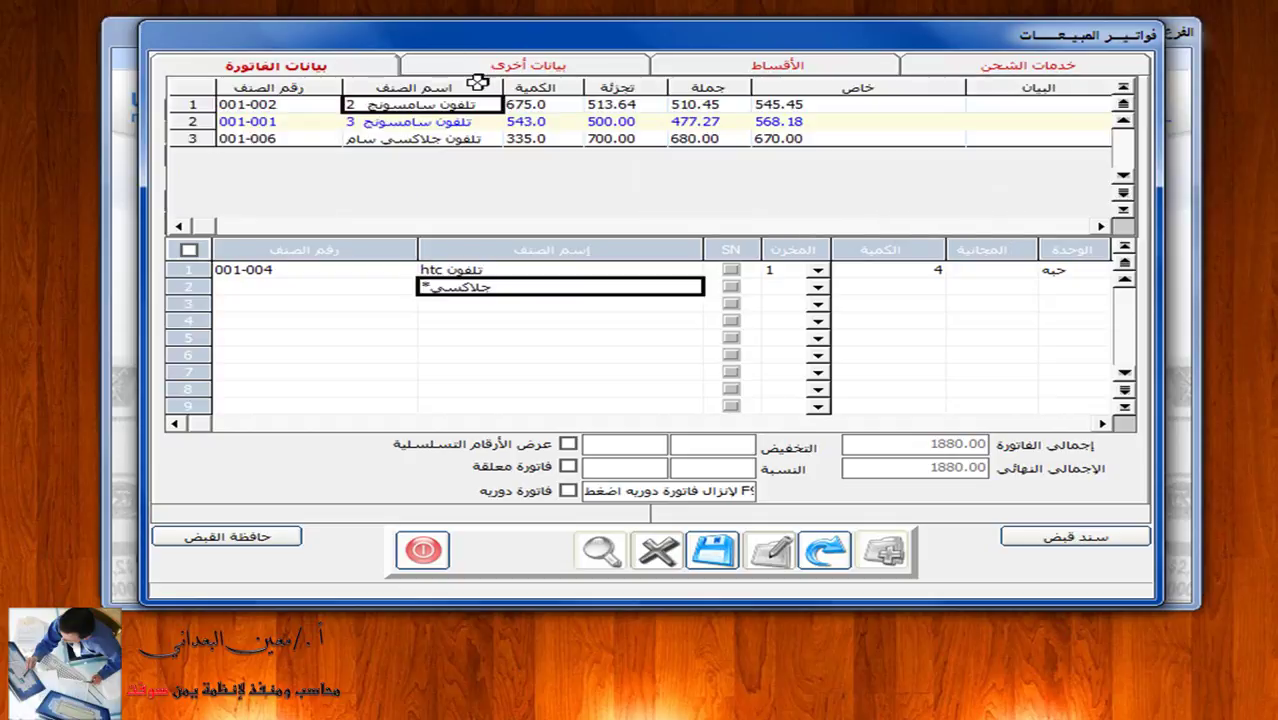
drag(501, 87, 669, 110)
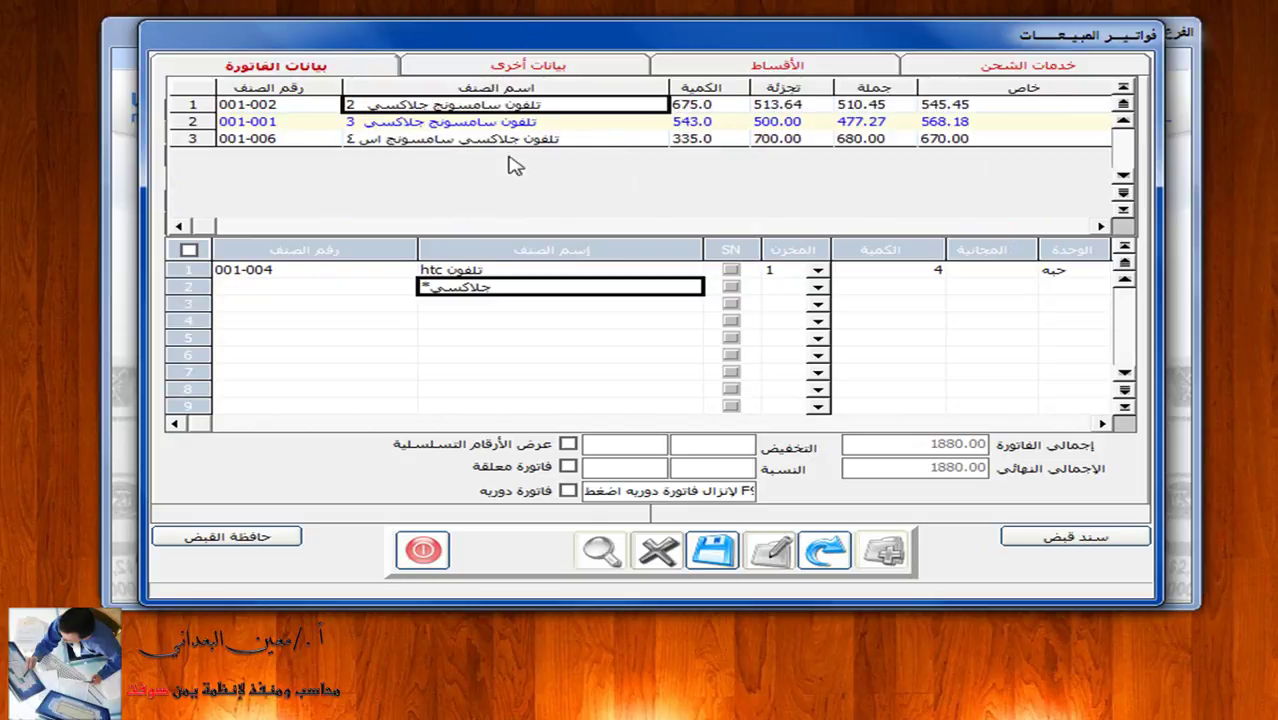
double_click(453, 145)
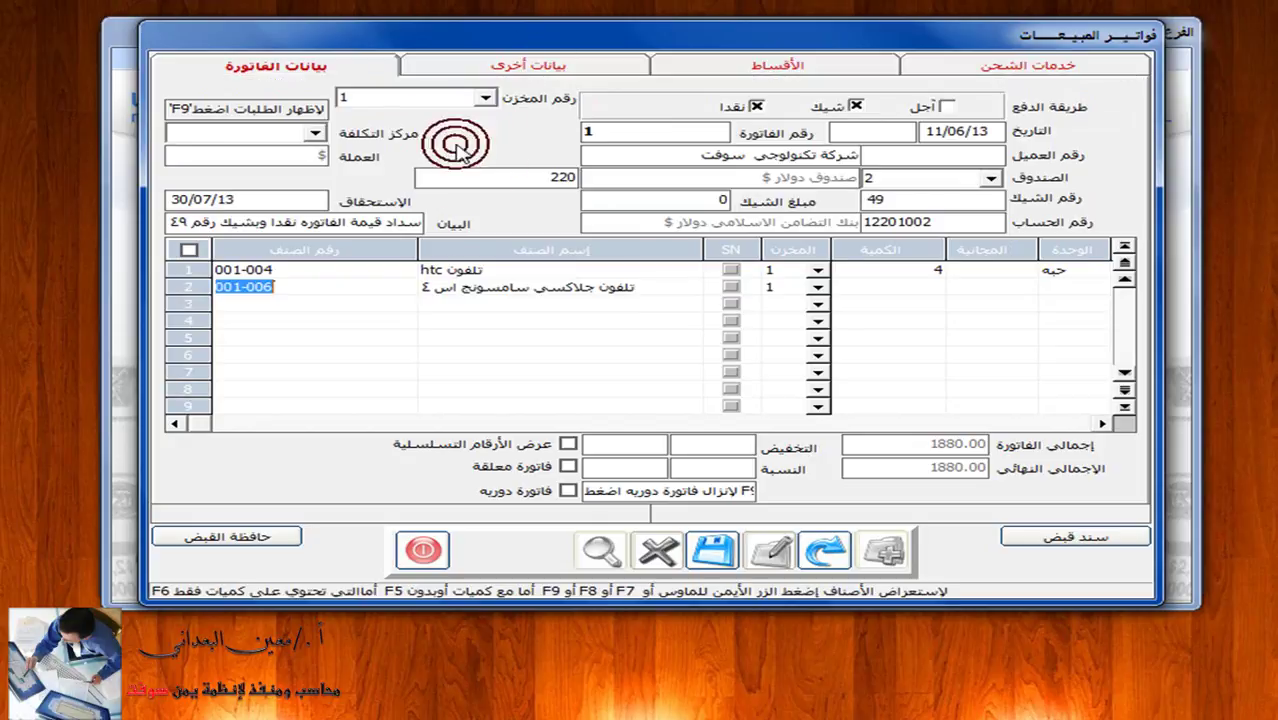
text(3)
key(Return)
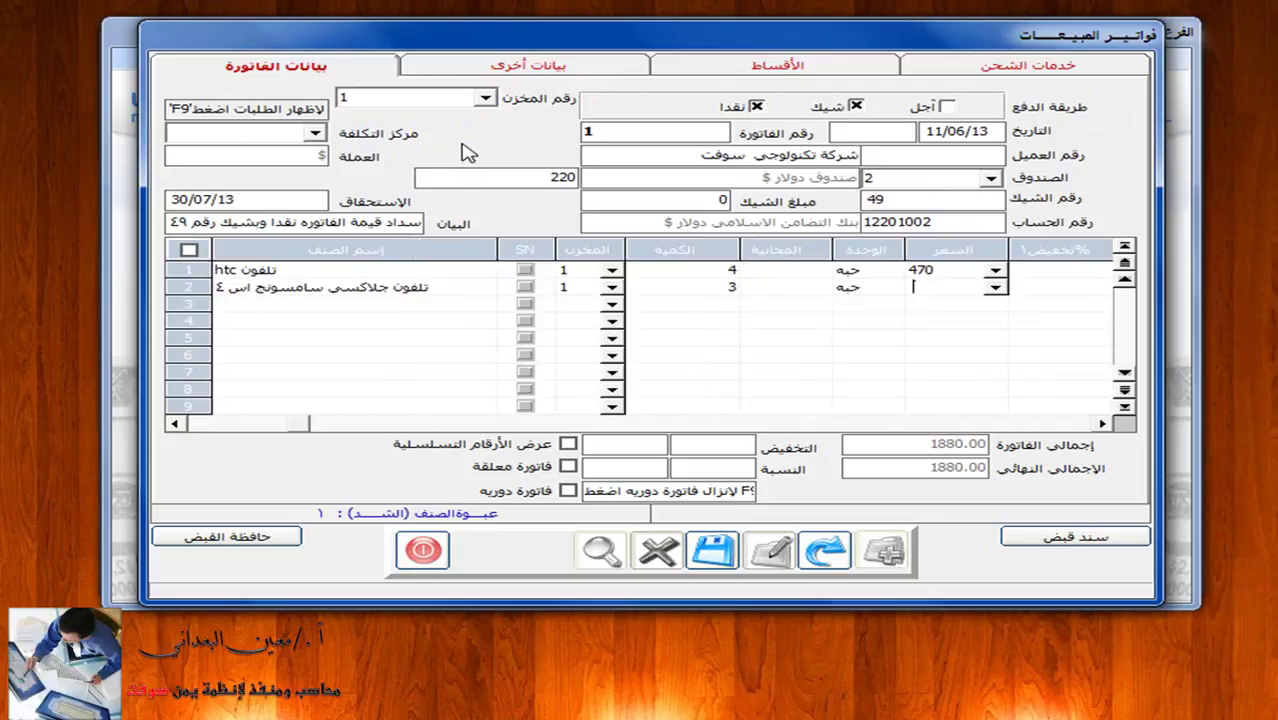
text(630)
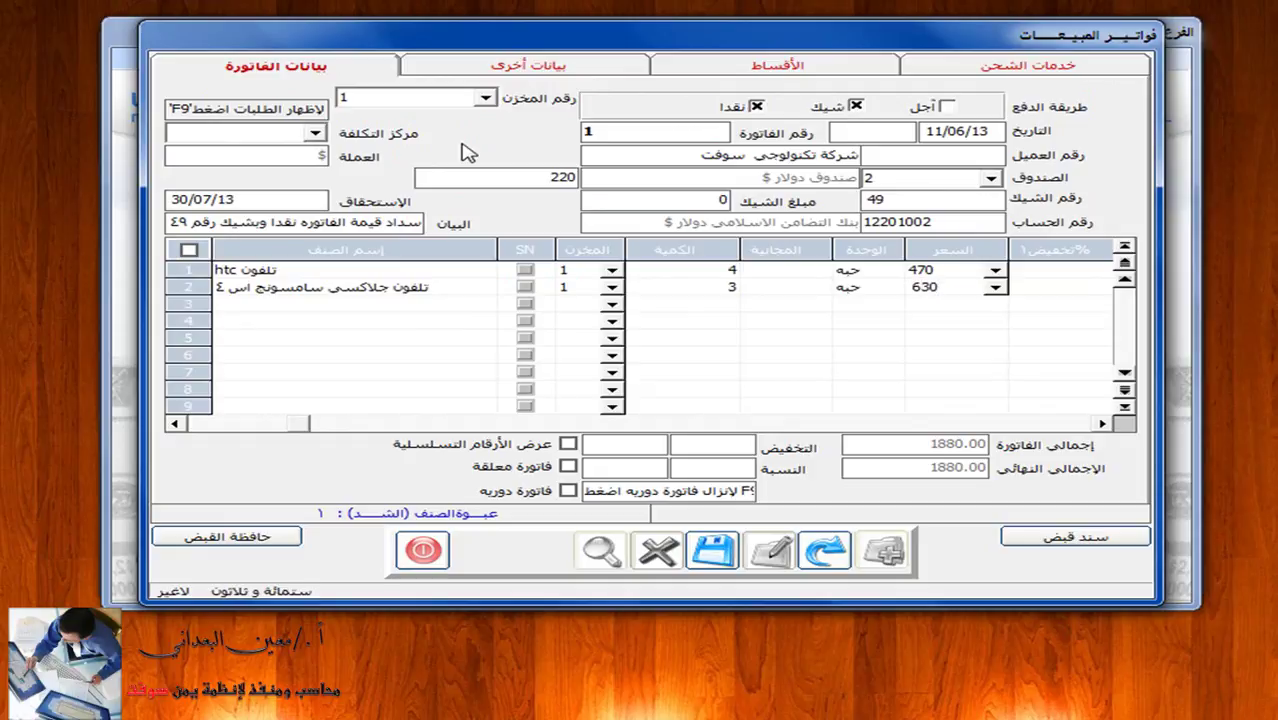
key(Return)
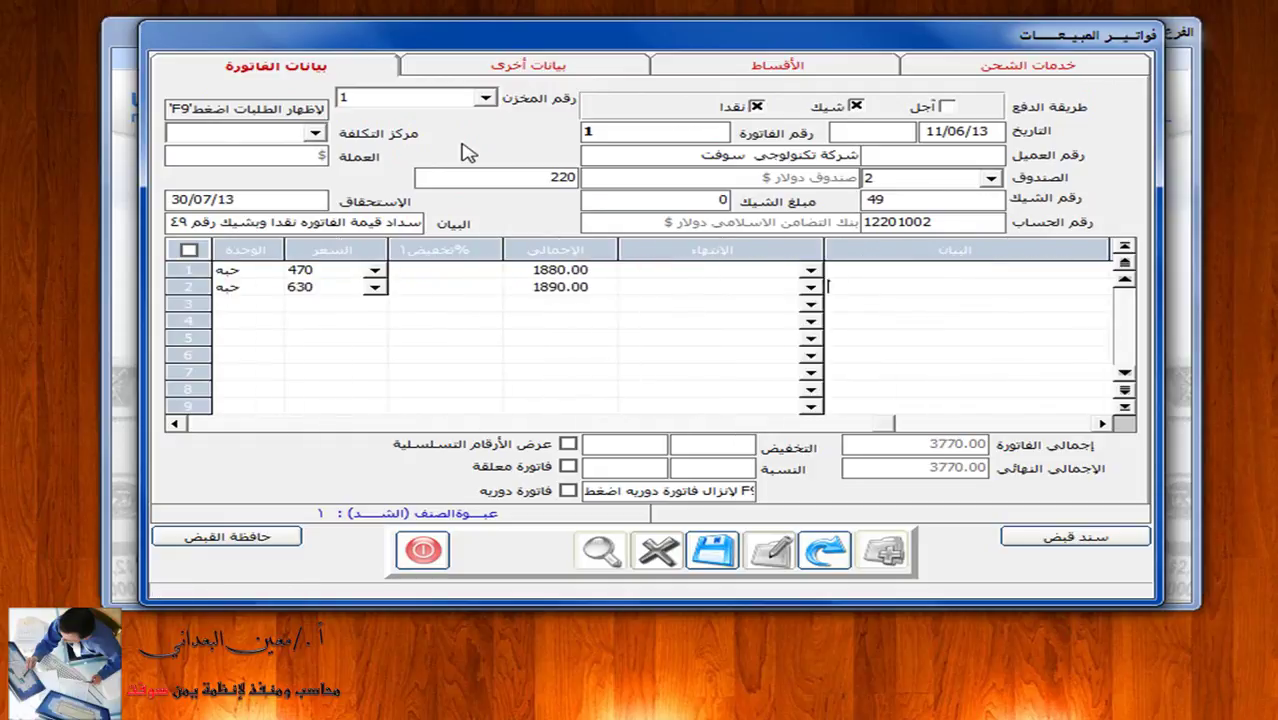
key(Return)
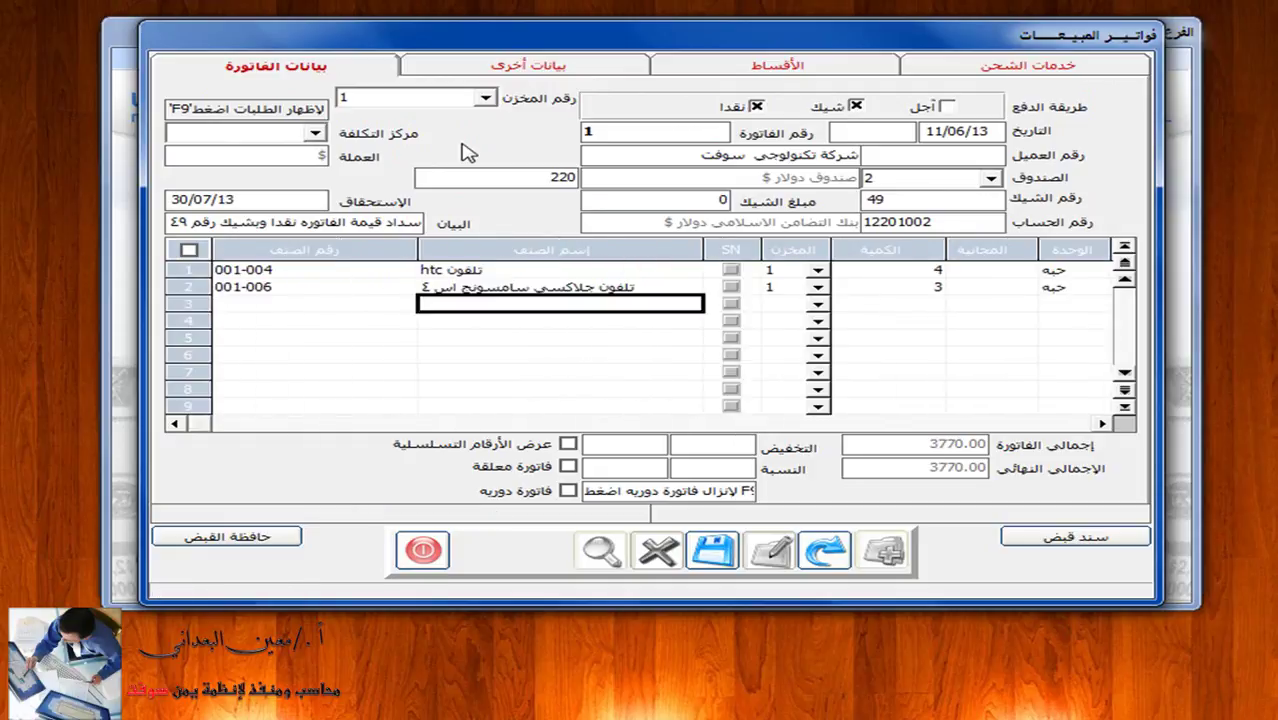
Step: Search for "ايفون" and add "تلفون ايفون 5" as the third line with quantity 5 and price 710
text(*ايفون)
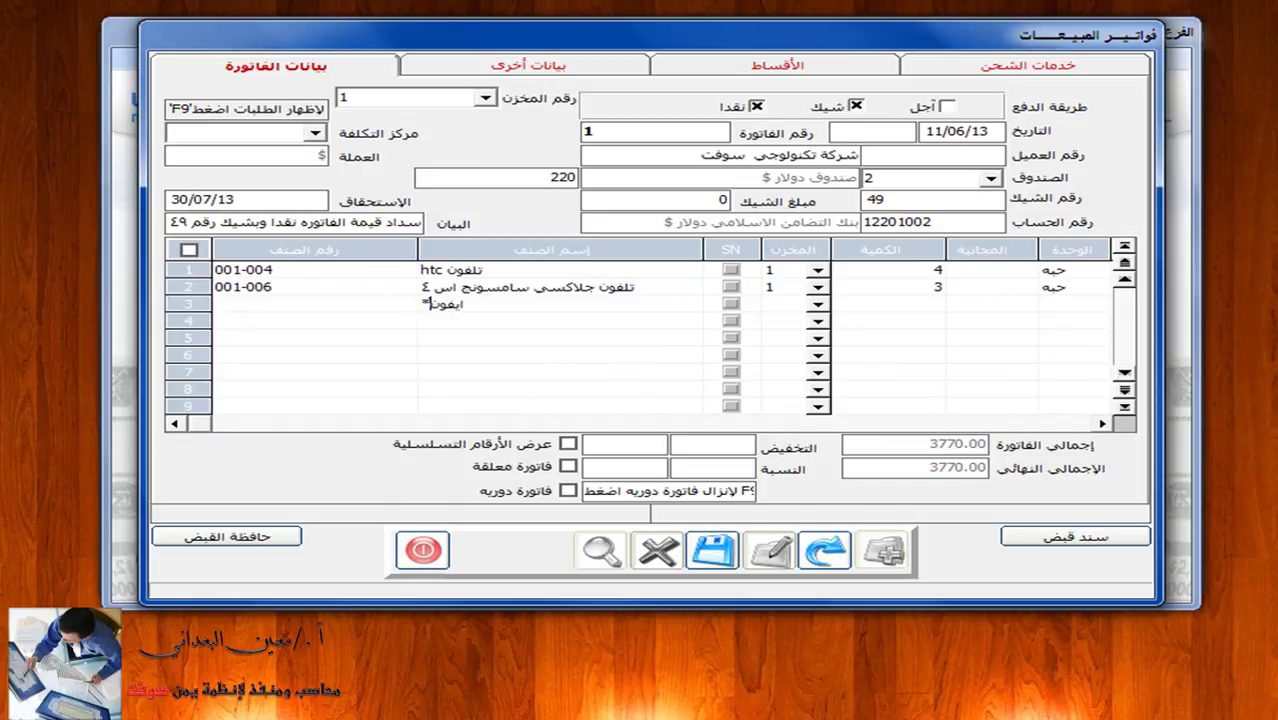
key(Return)
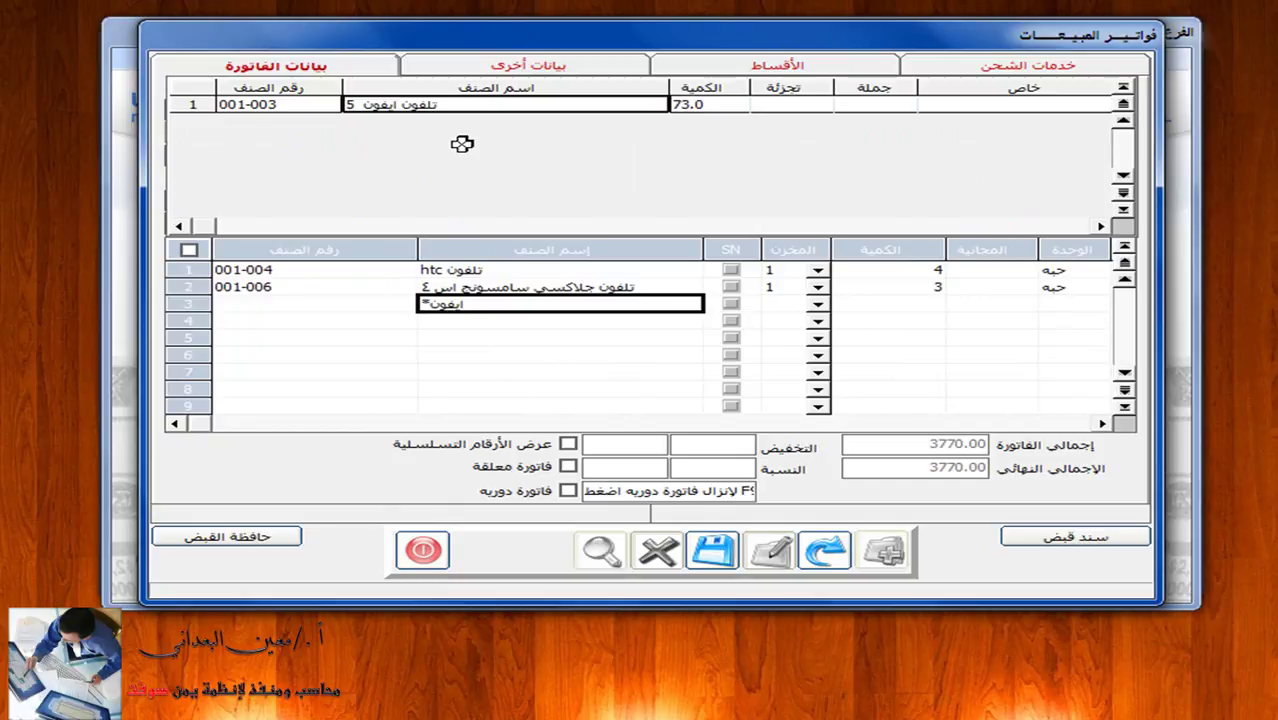
key(Return)
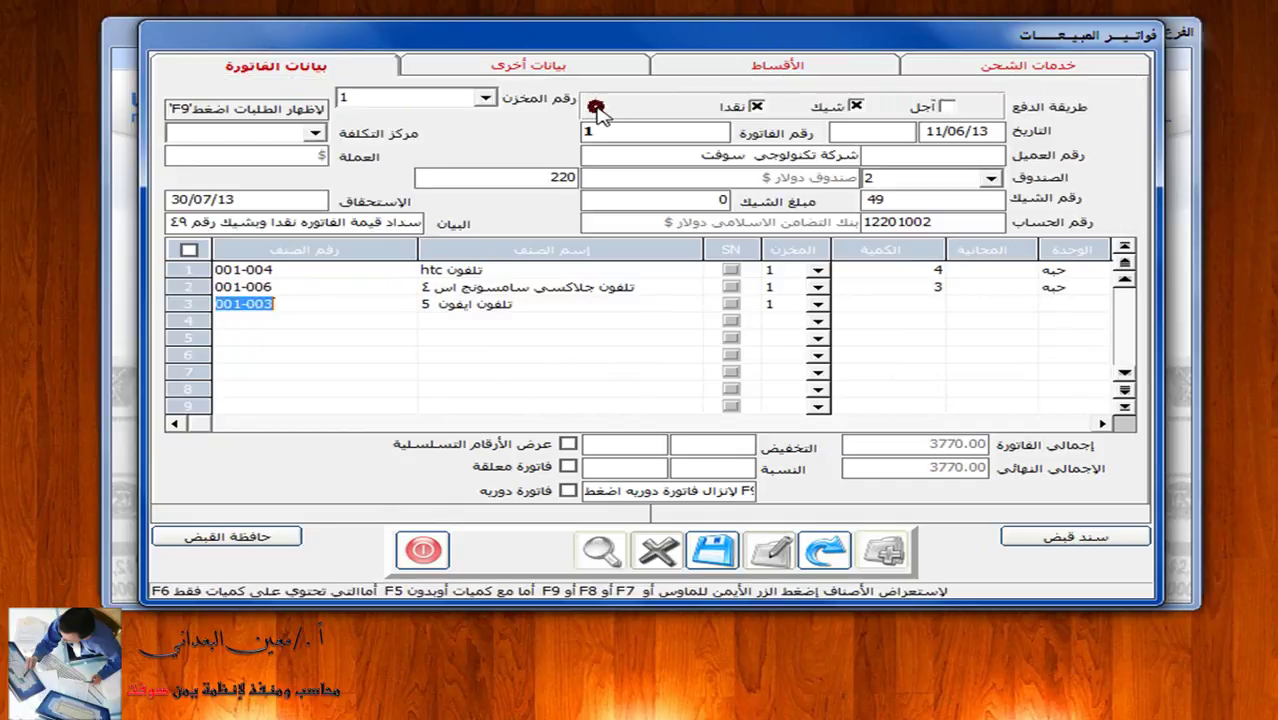
key(Return)
key(Return)
key(Return)
key(Return)
key(Return)
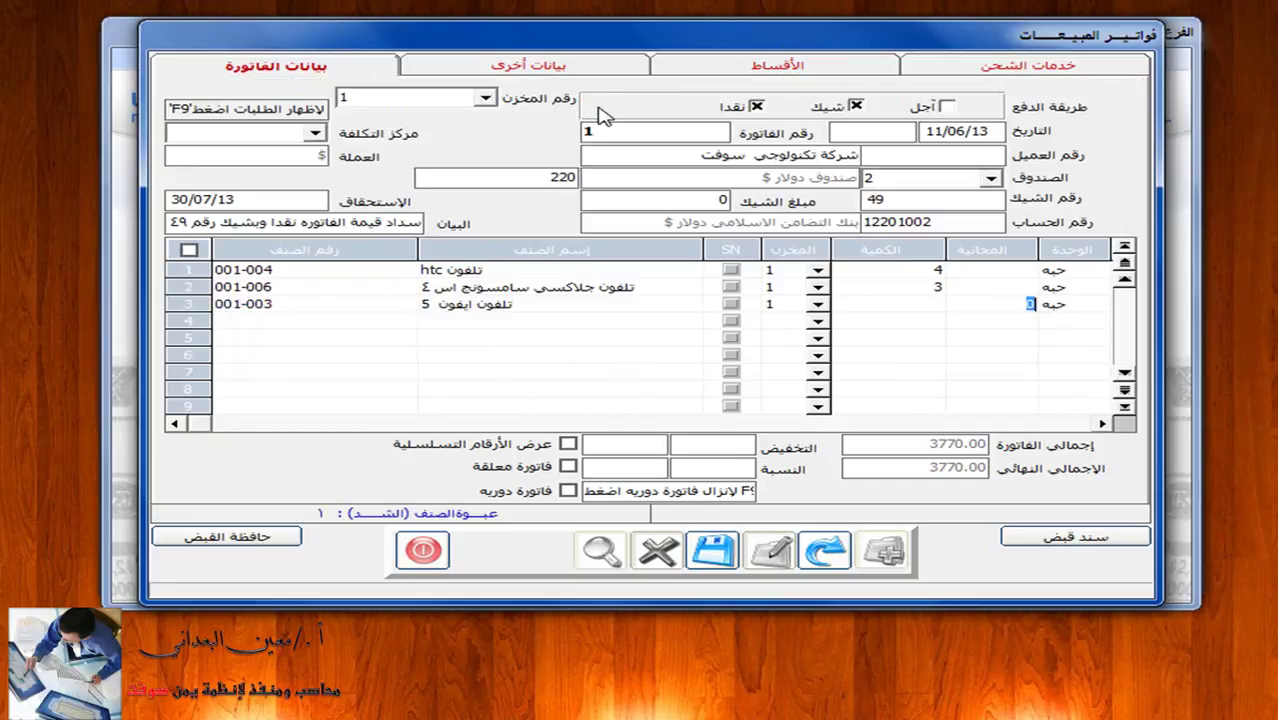
key(shift+Tab)
key(Return)
key(Return)
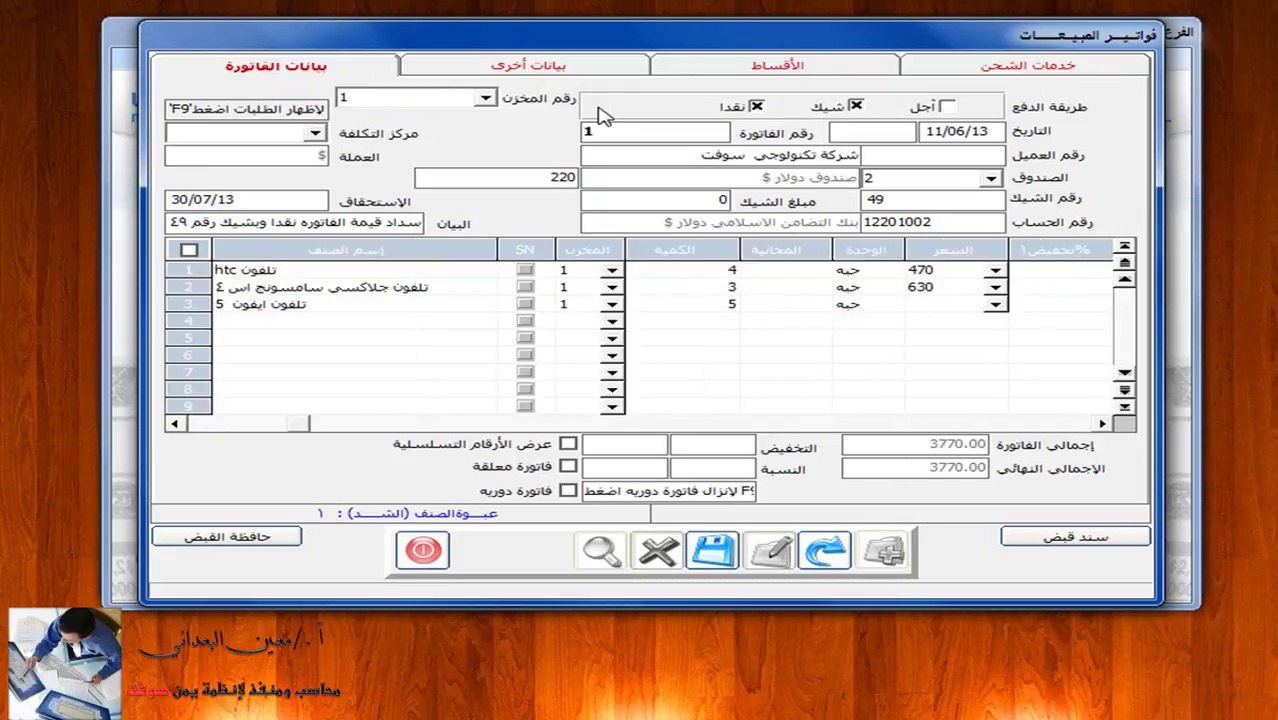
text(710)
key(Return)
key(Return)
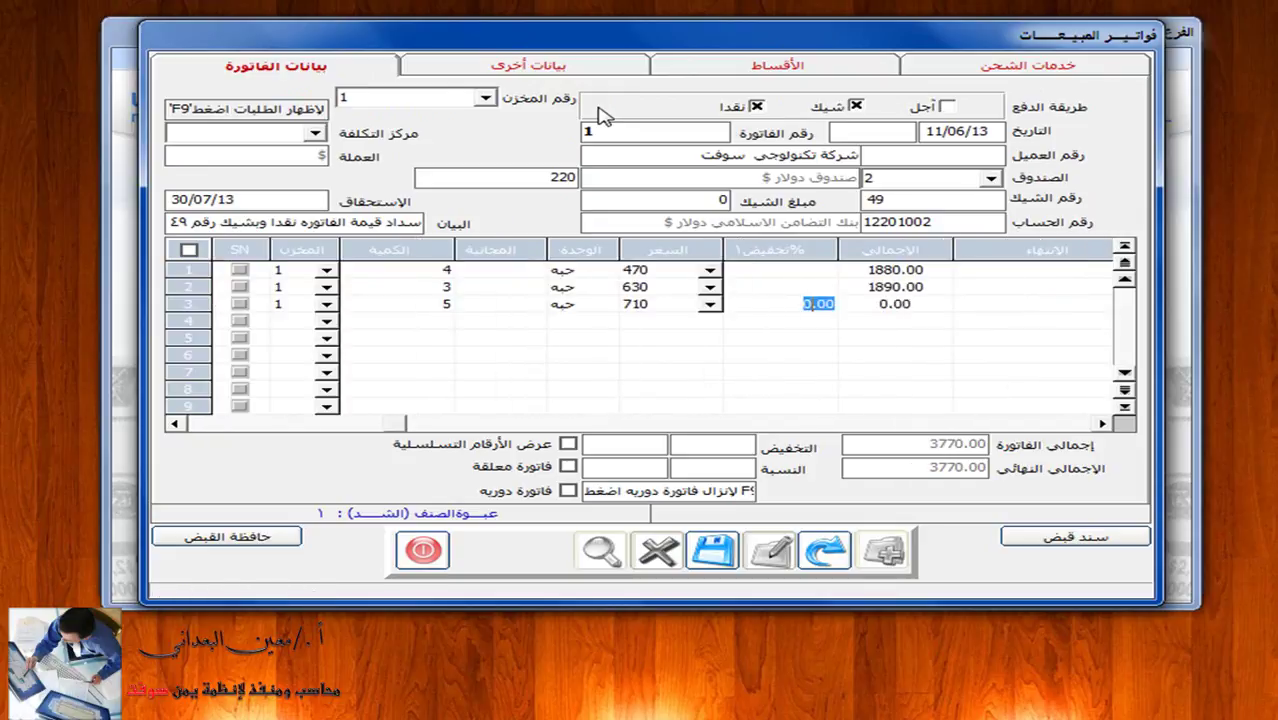
key(Return)
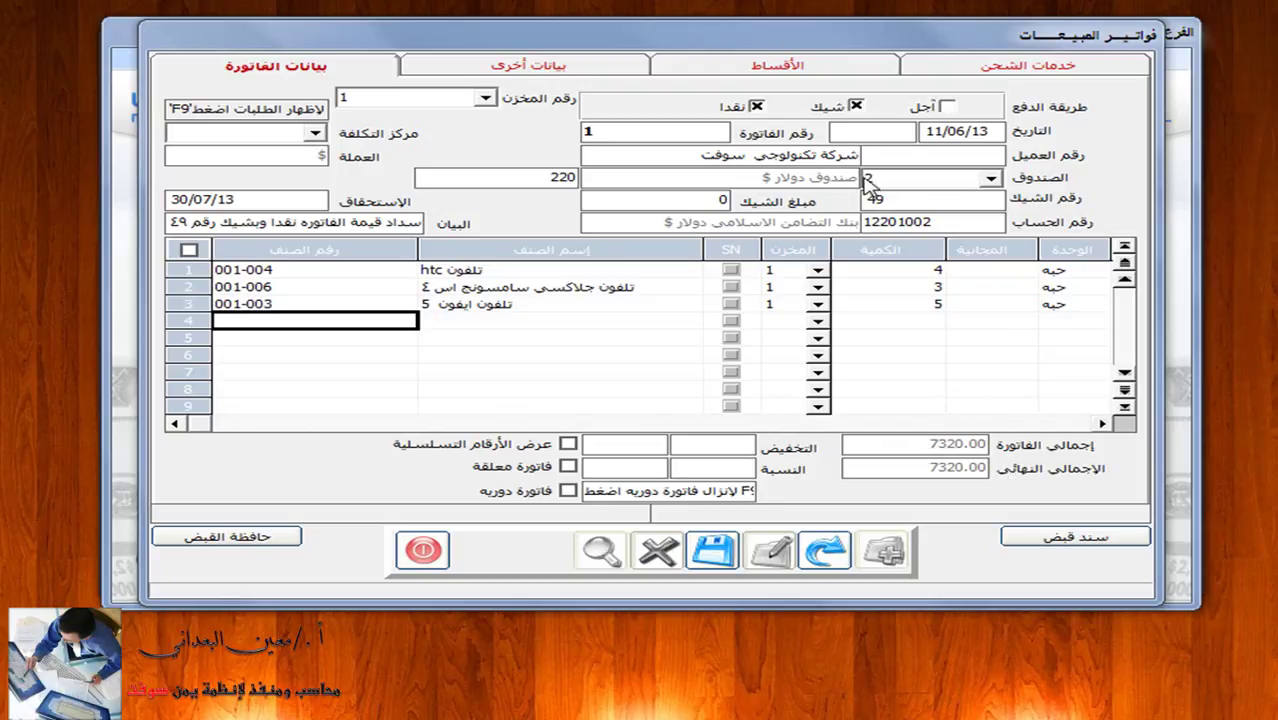
Step: Set the cheque amount to 3660 and save the sales invoice
click(671, 197)
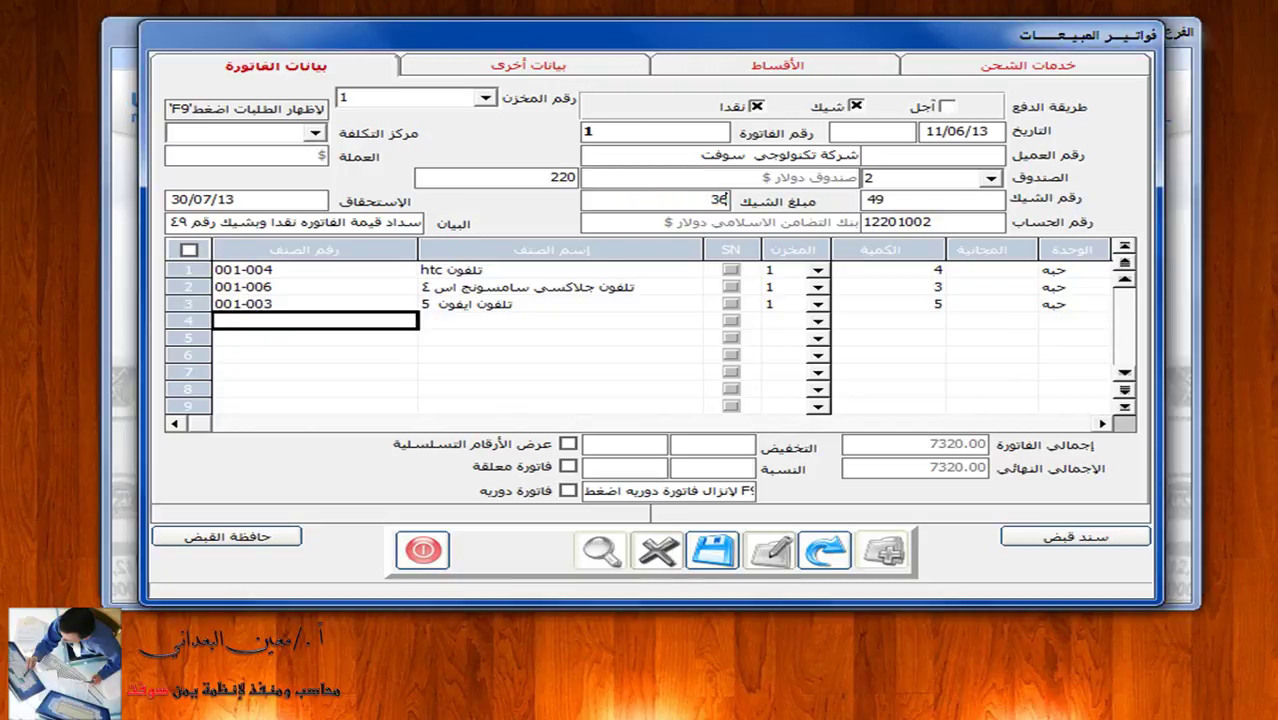
key(Return)
key(ctrl+s)
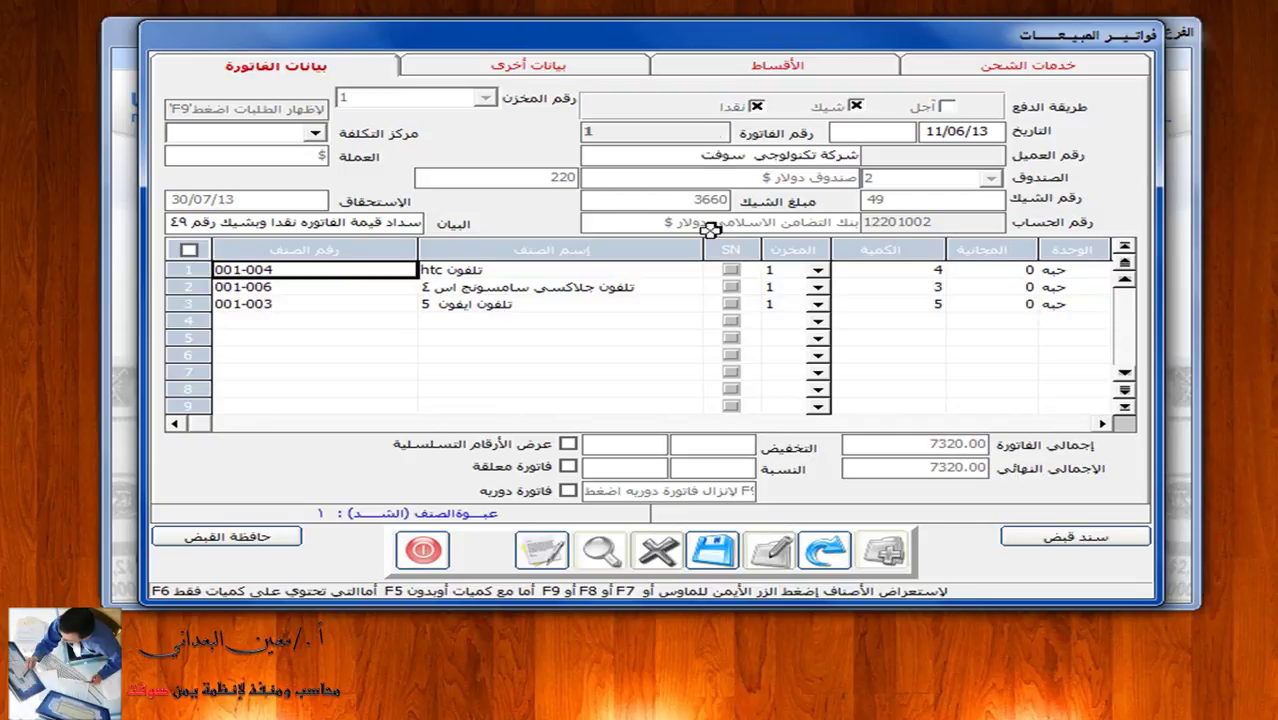
click(713, 550)
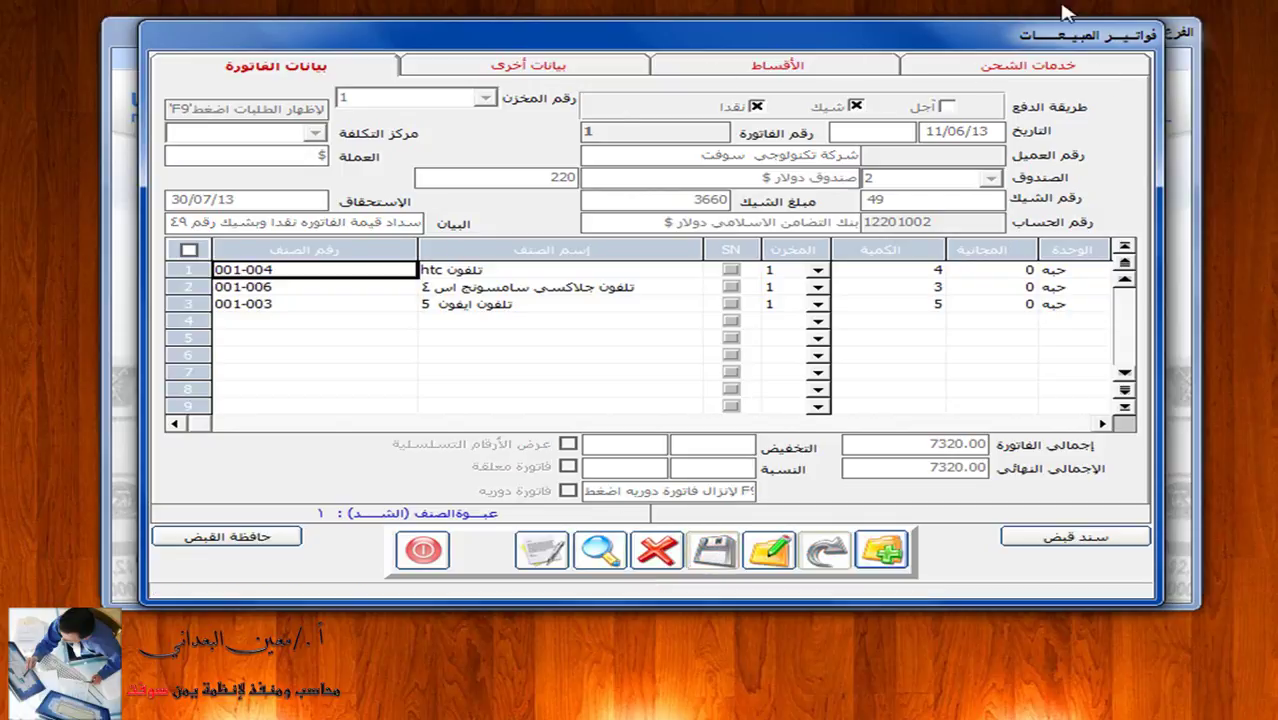
Step: Preview the invoice report on screen without sending it directly to the printer, and close the preview
click(545, 552)
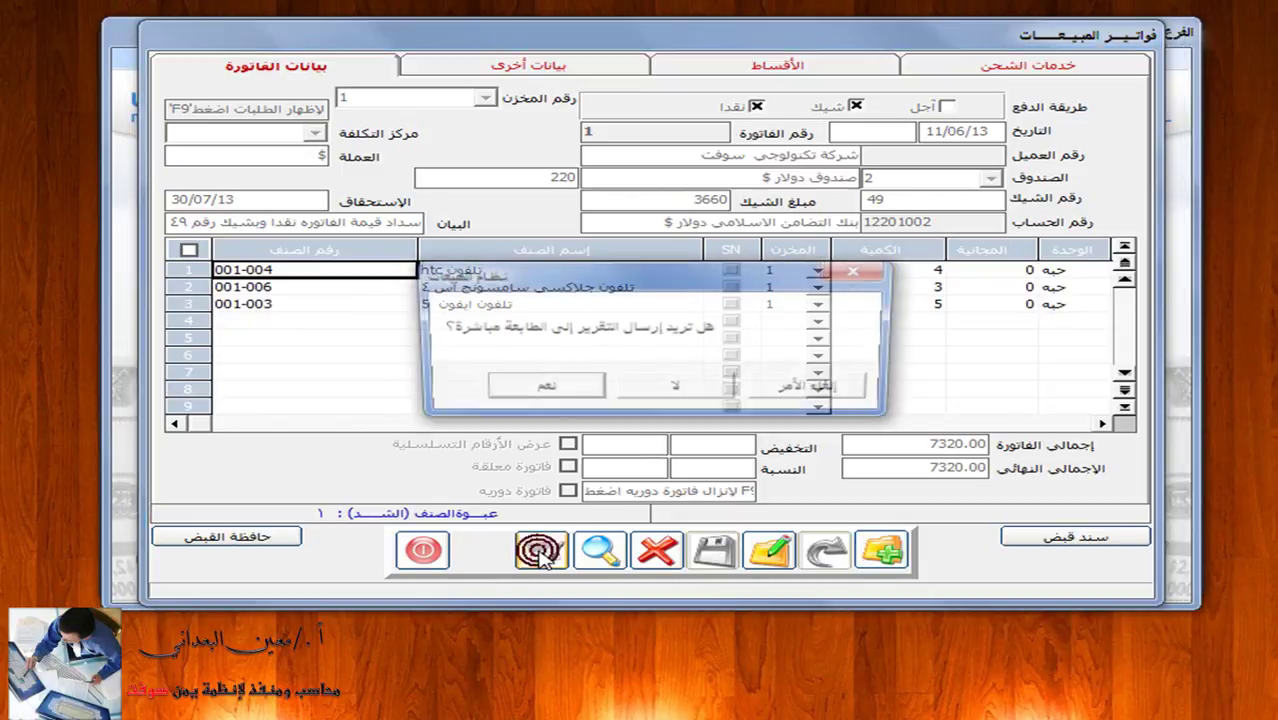
click(718, 396)
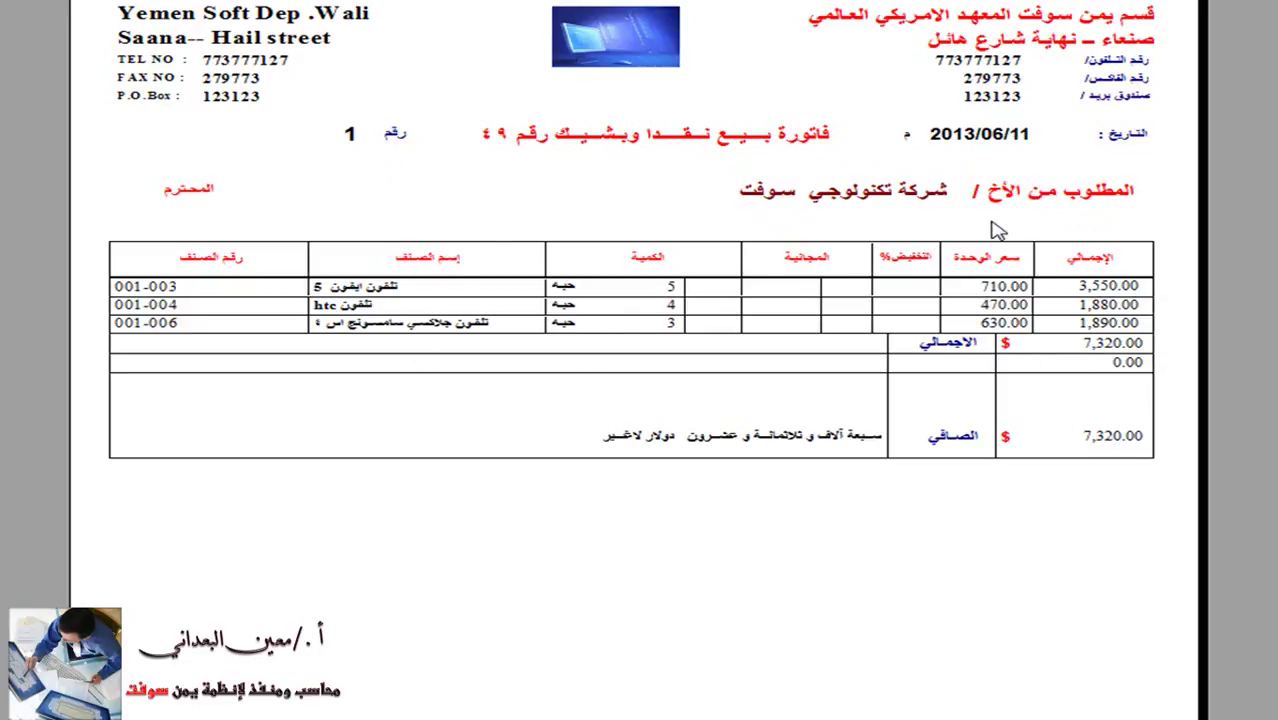
key(Escape)
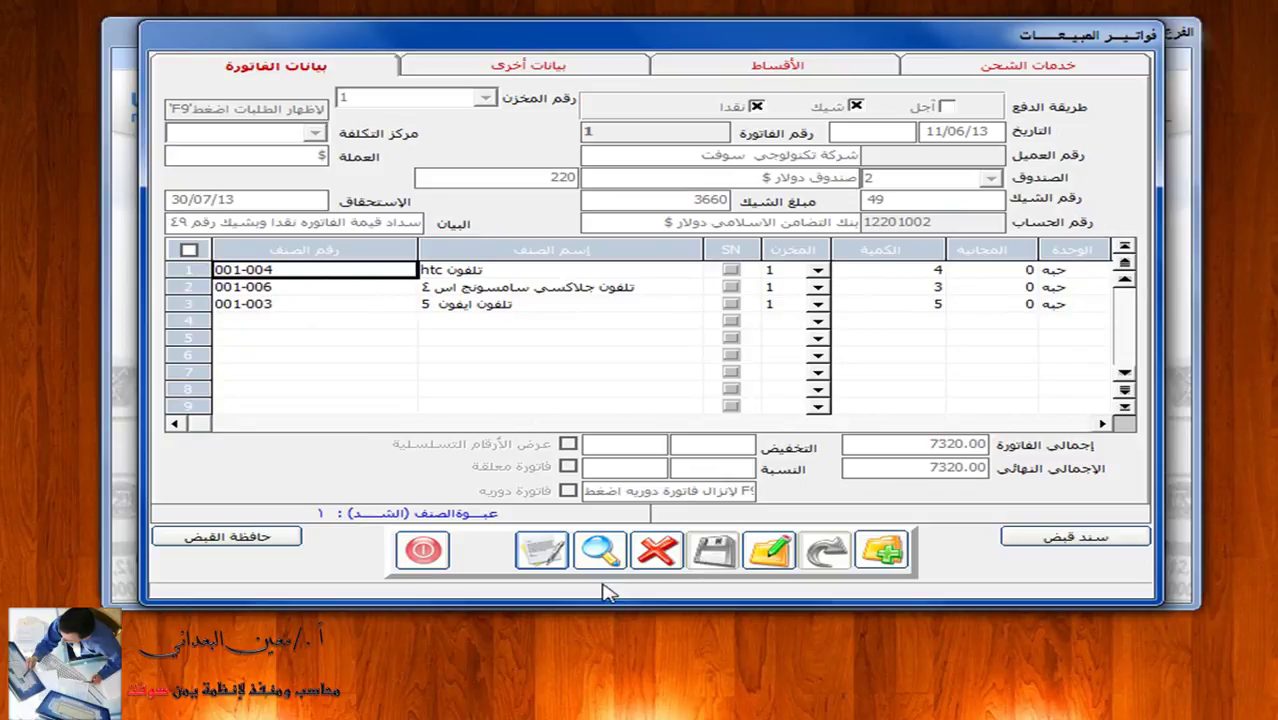
Step: Leave the sales module and open sales invoice posting (ترحيل فواتير المبيعات) in the General Ledger module
click(420, 553)
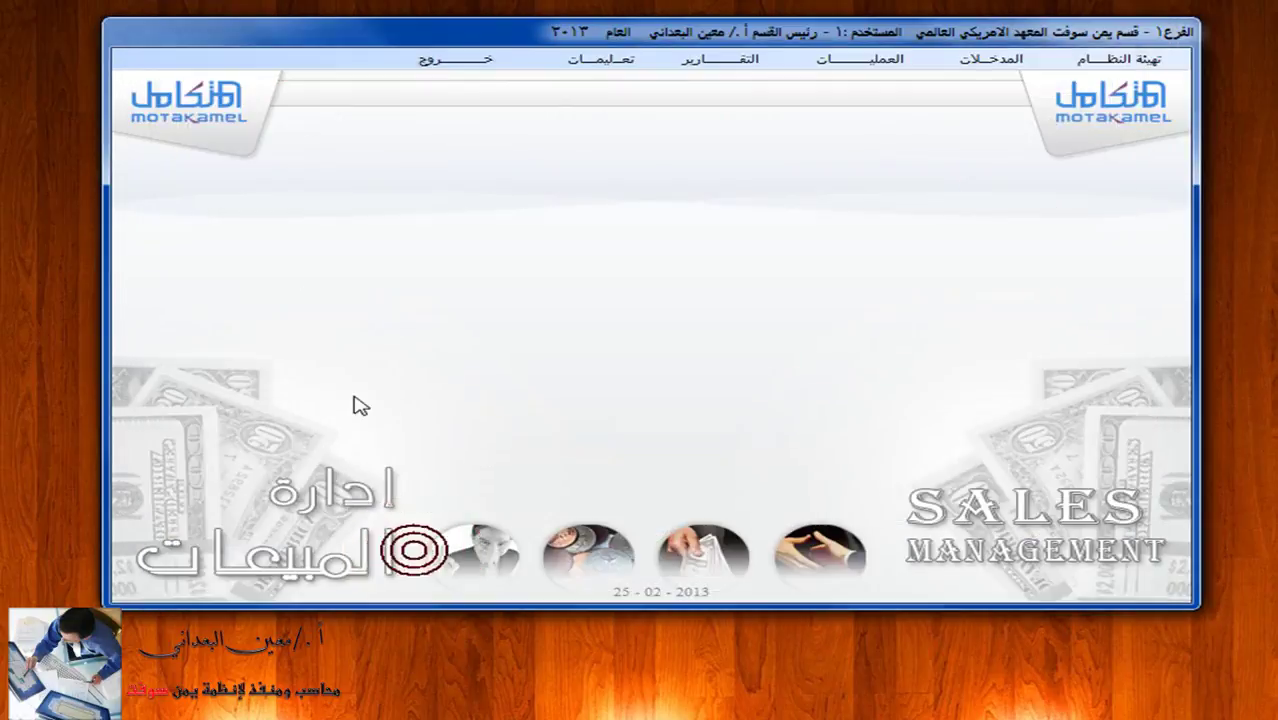
click(438, 62)
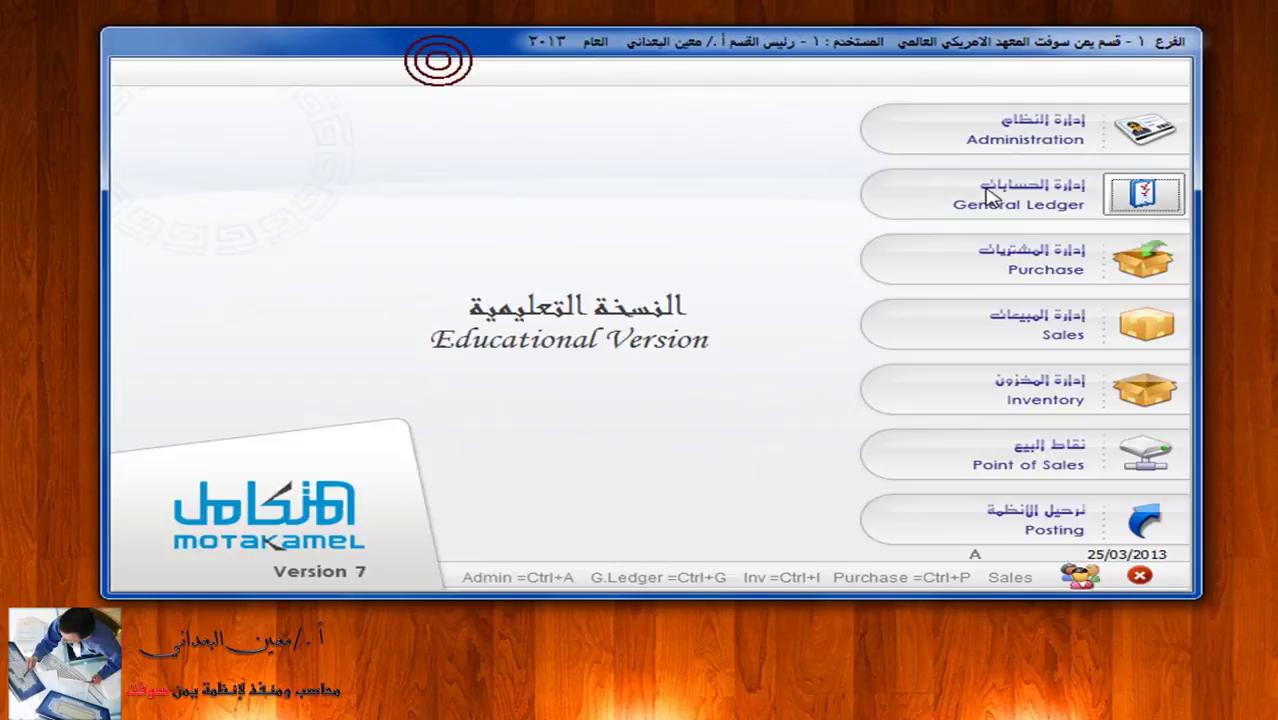
click(1130, 195)
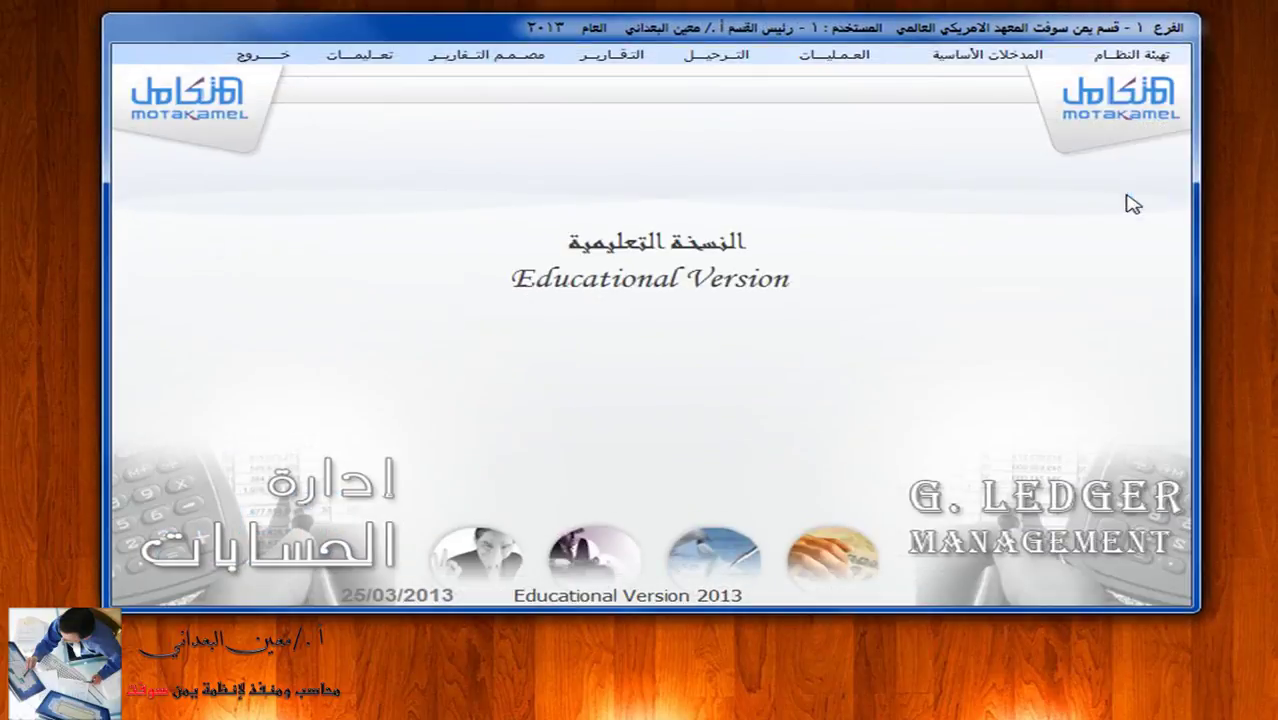
click(748, 54)
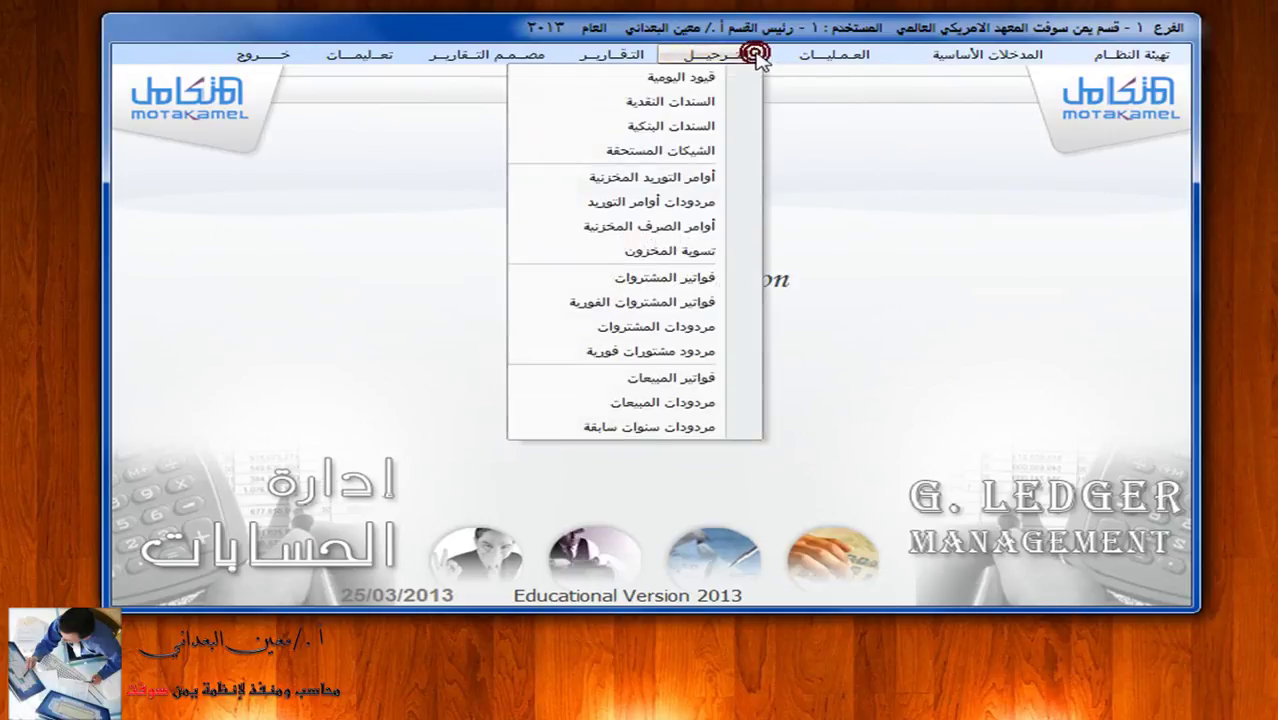
click(740, 380)
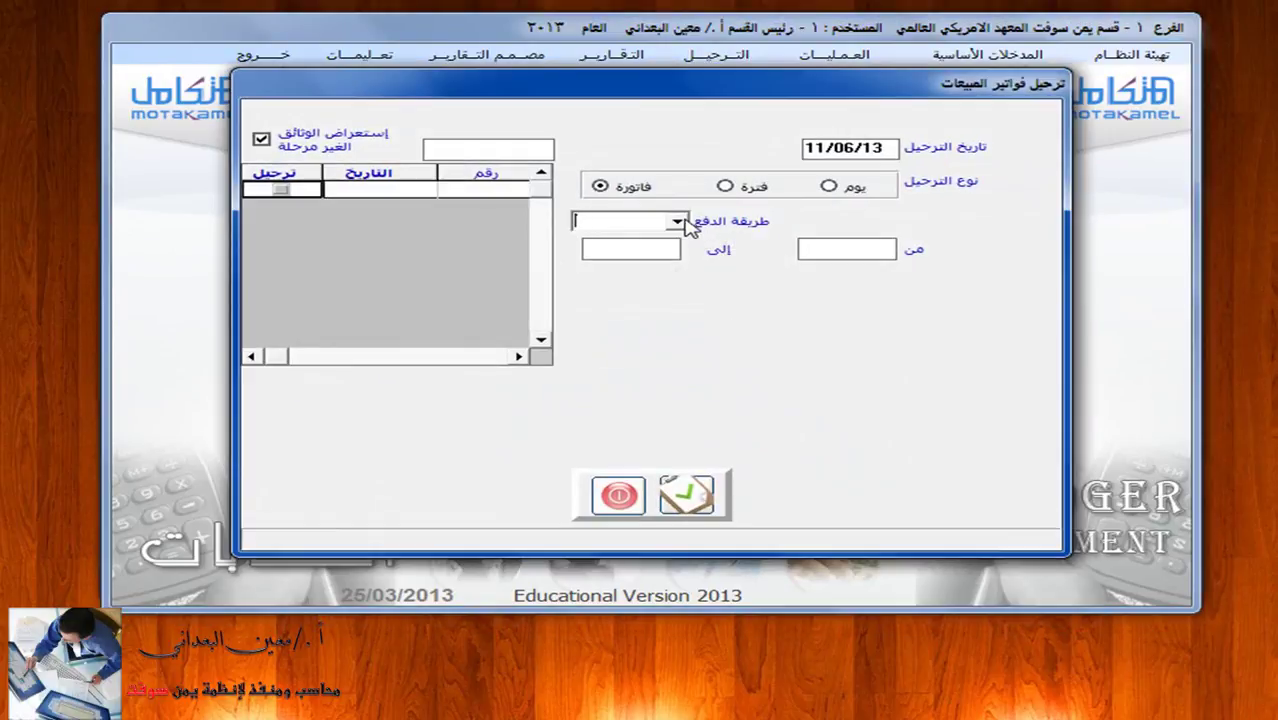
Step: Post sales invoice 1 dated 11/06/2013 by invoice with payment method cash and cheque (نقد&شيك-3), and close the posting form
click(684, 221)
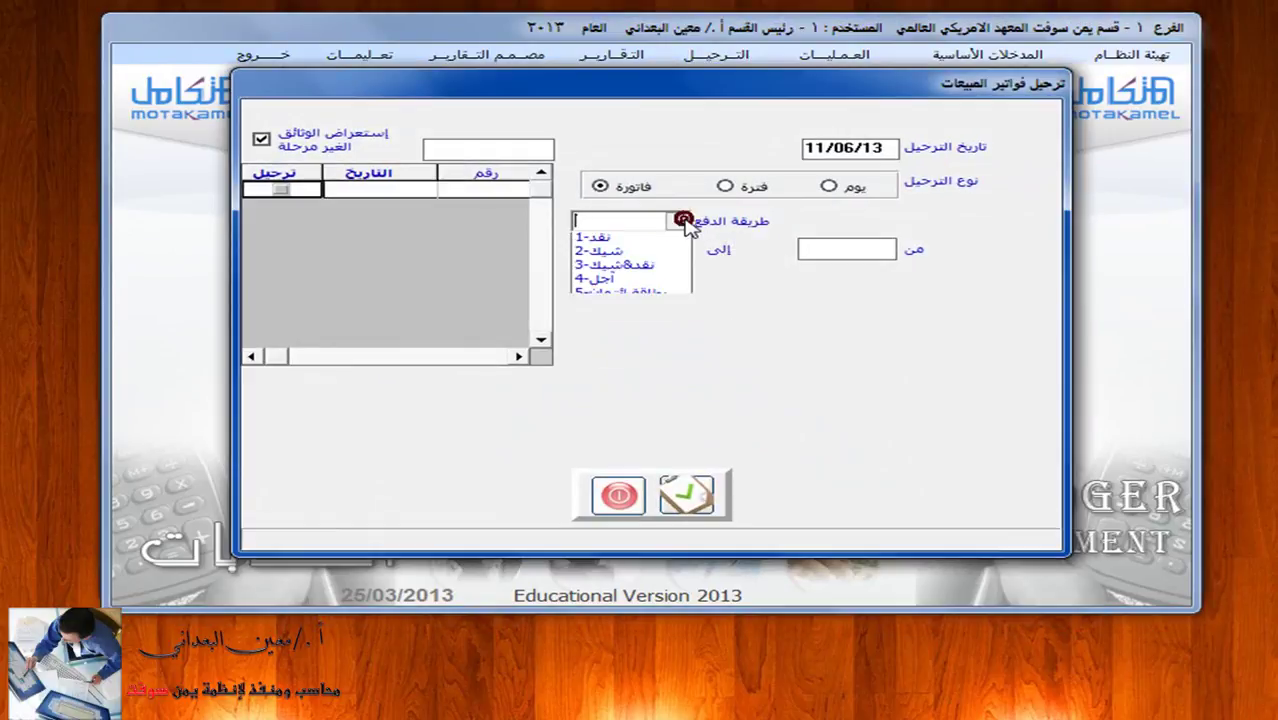
click(650, 266)
click(606, 188)
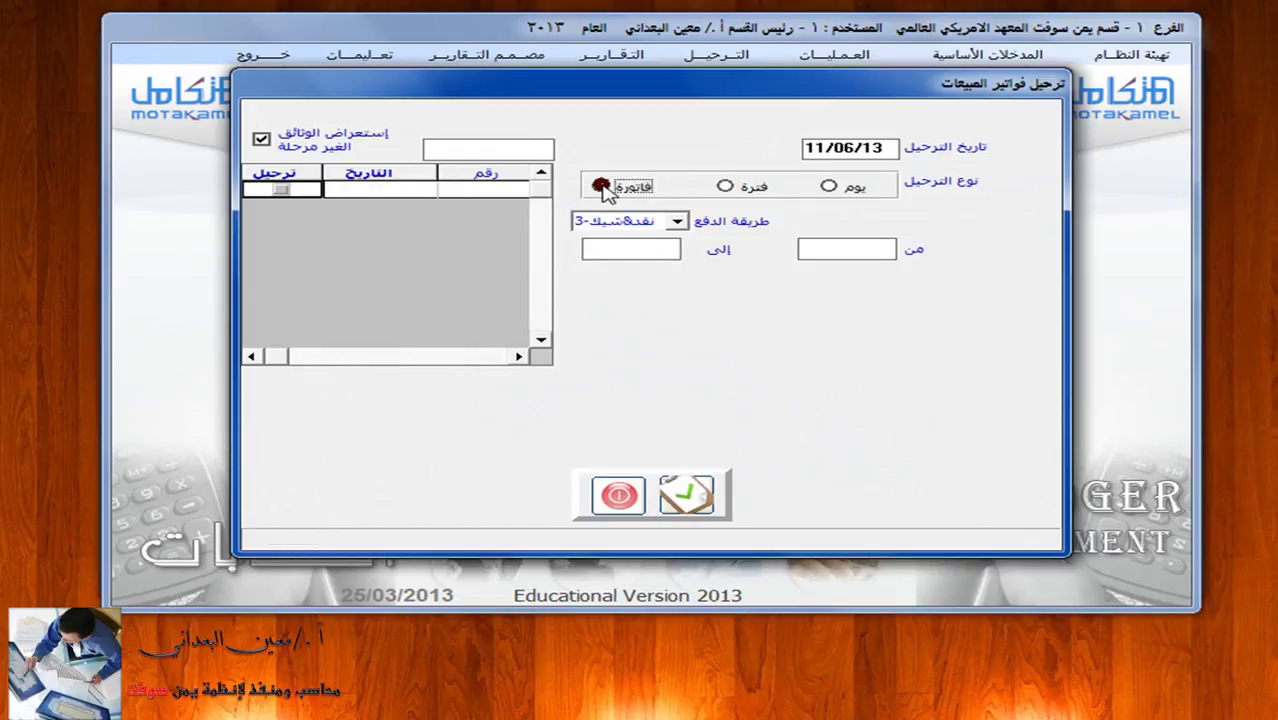
click(278, 190)
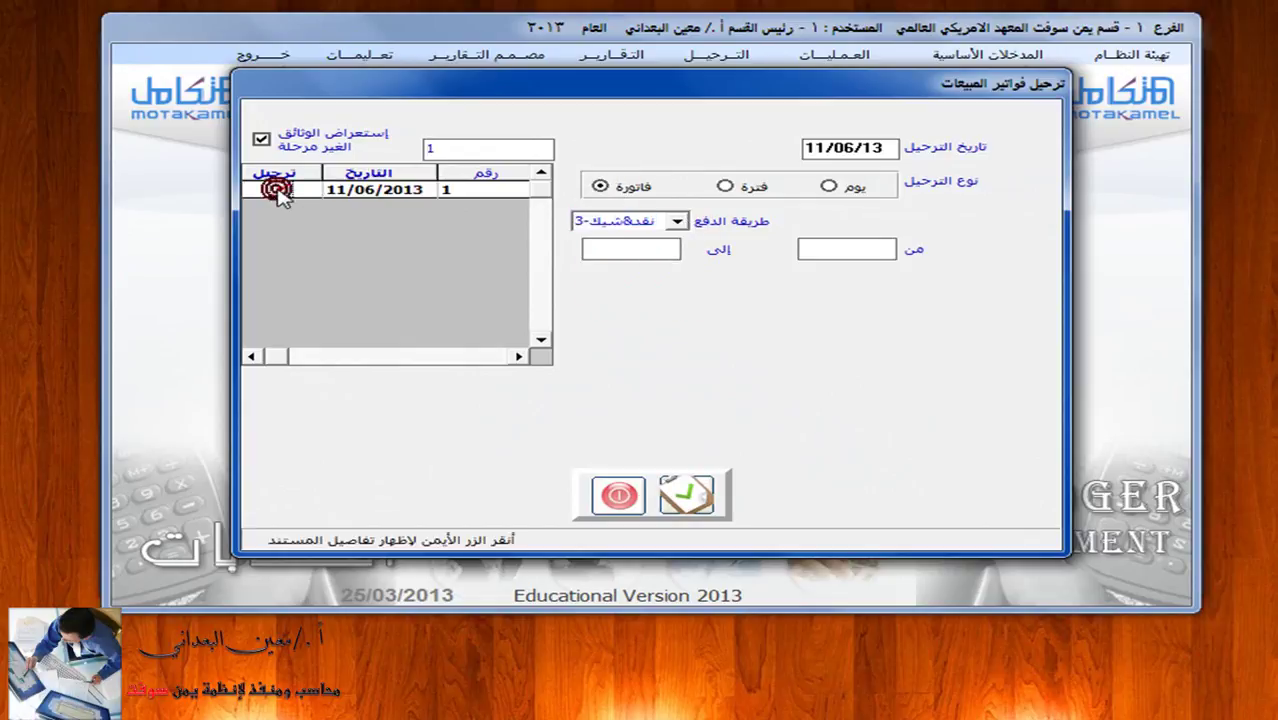
click(672, 484)
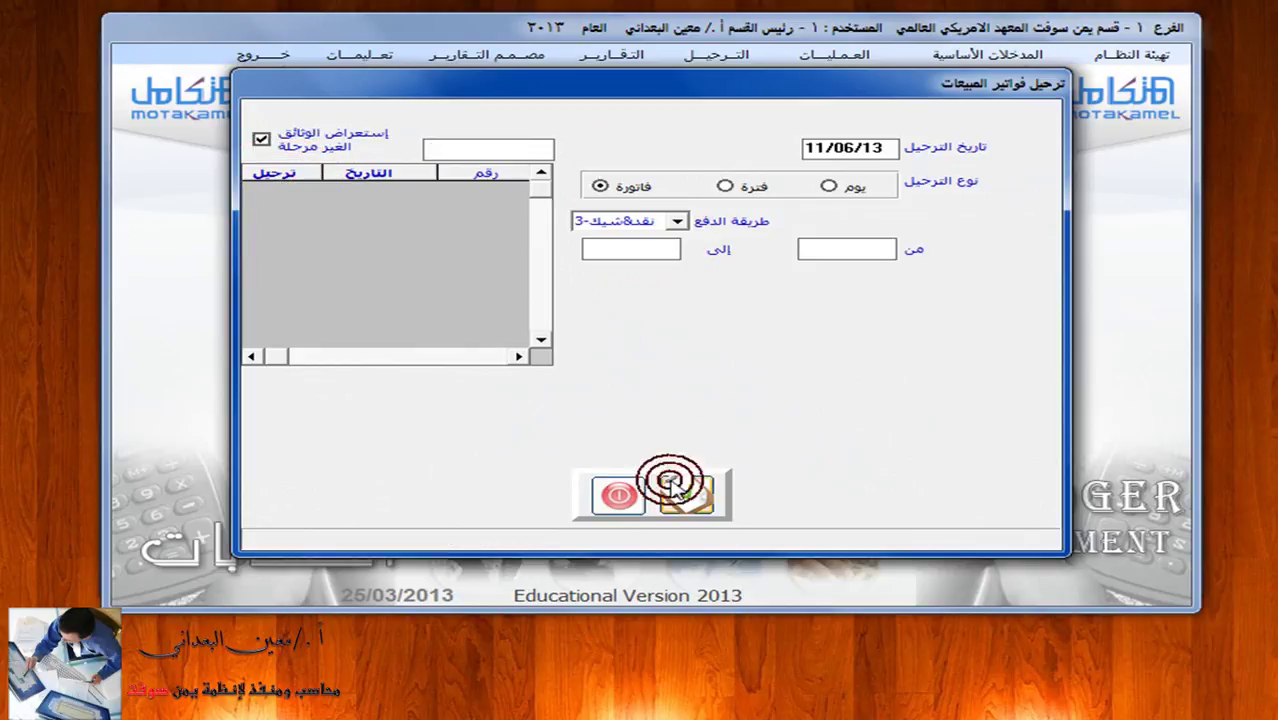
click(617, 493)
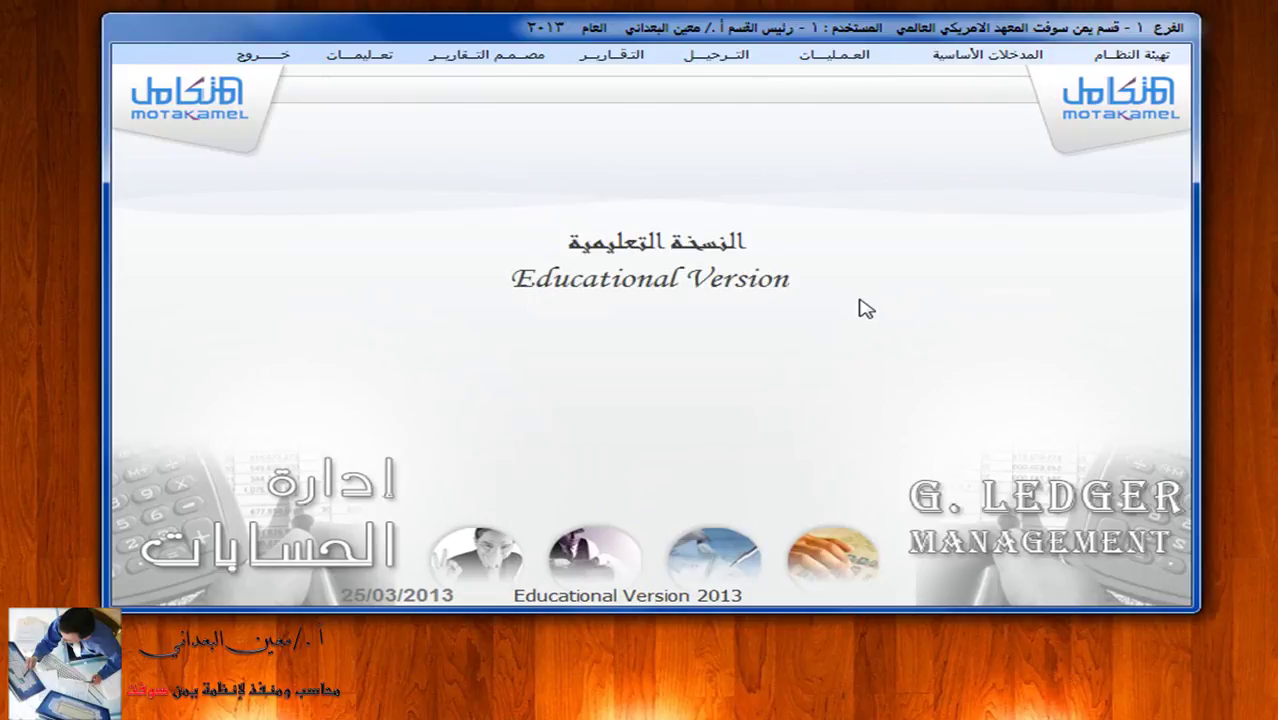
Step: Run the general journal report (اليومية العامة) for sales invoices (فواتير مبيعات) of invoice type cash and cheque (نقد و شيك -3)
click(626, 57)
click(626, 430)
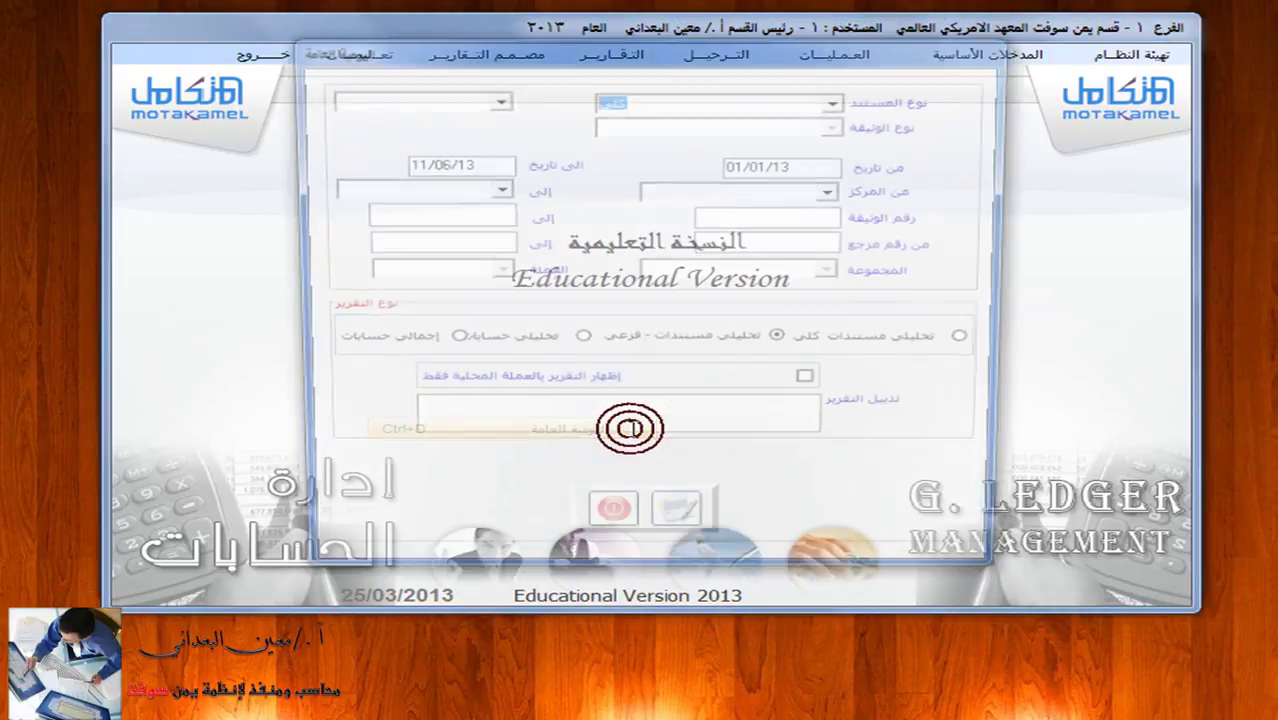
click(840, 99)
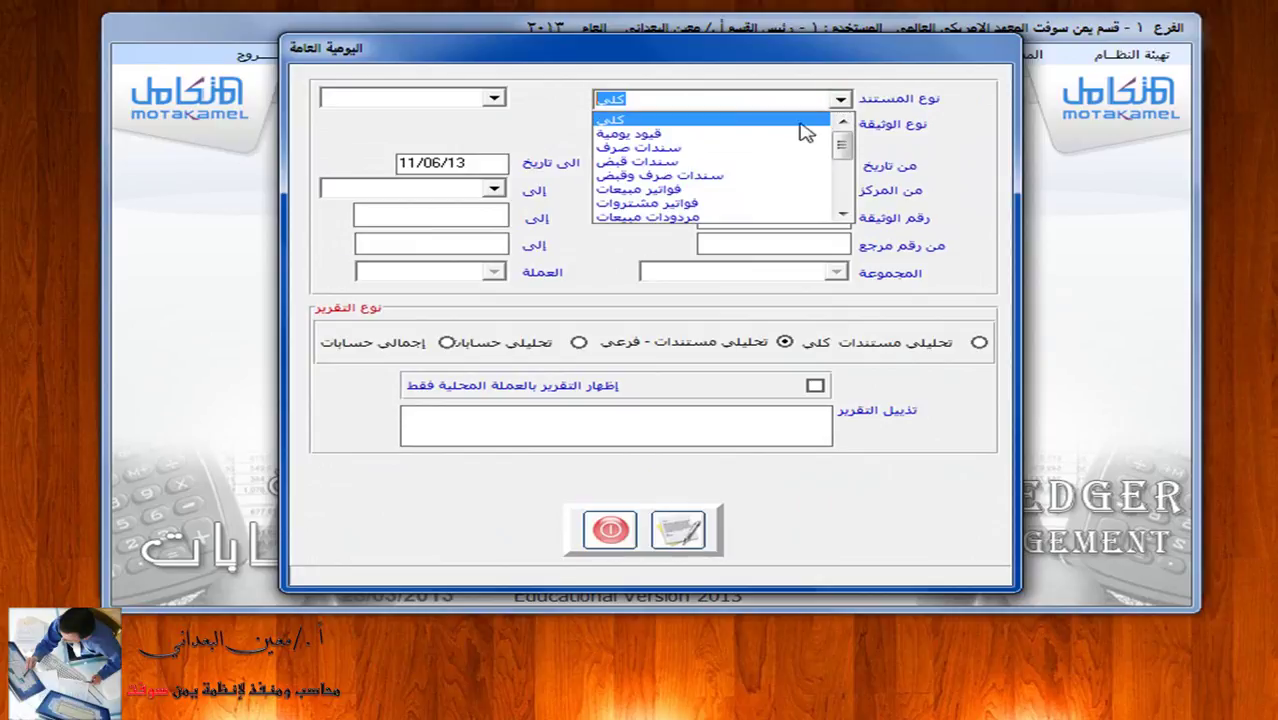
click(760, 189)
click(840, 124)
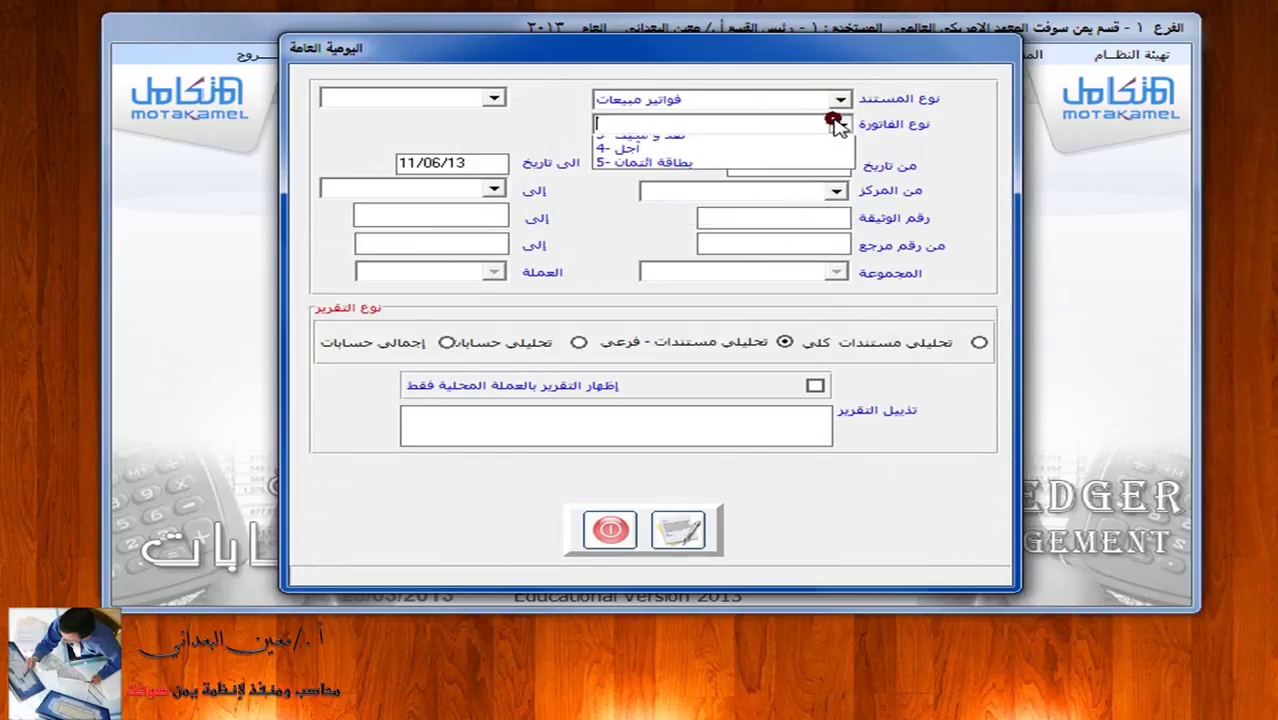
click(713, 173)
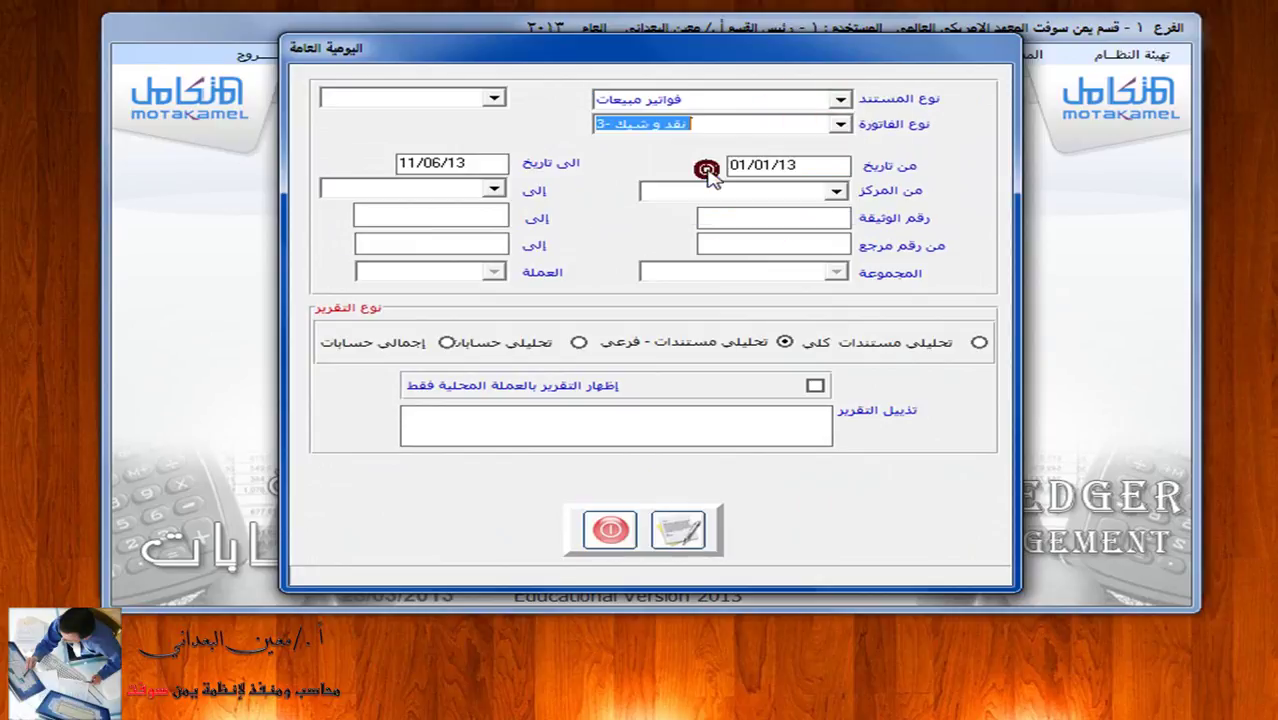
click(678, 529)
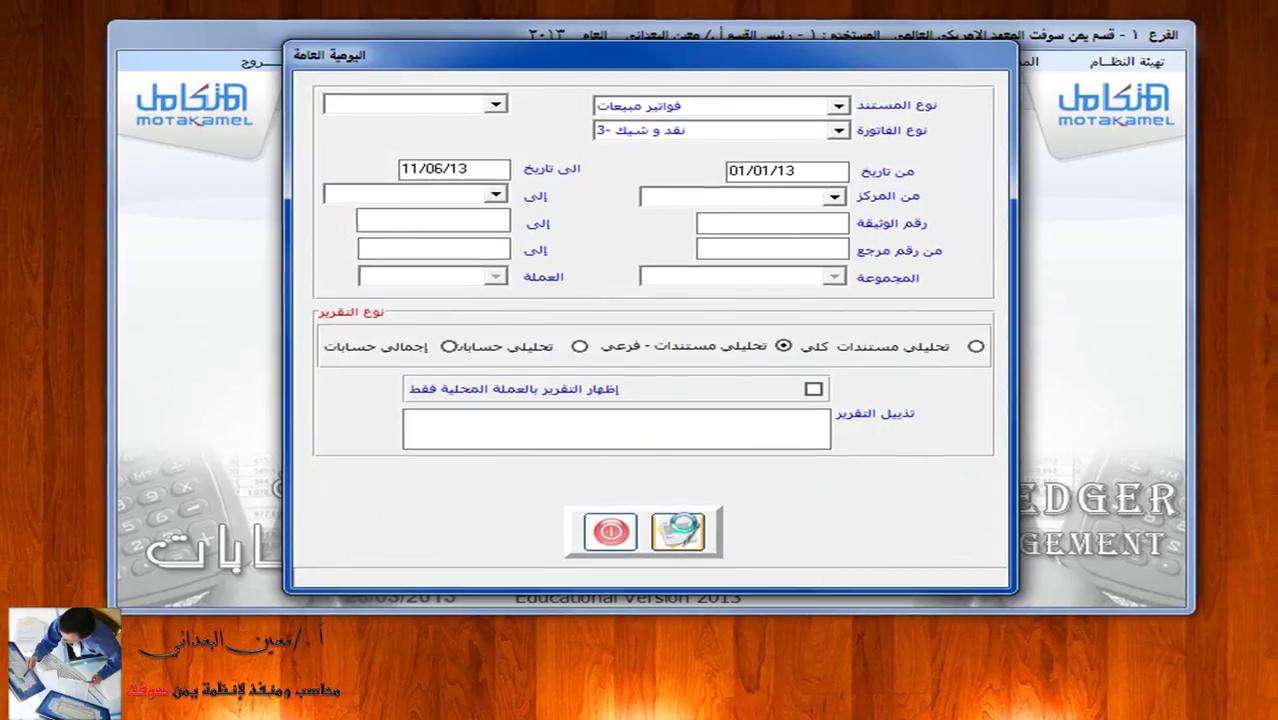